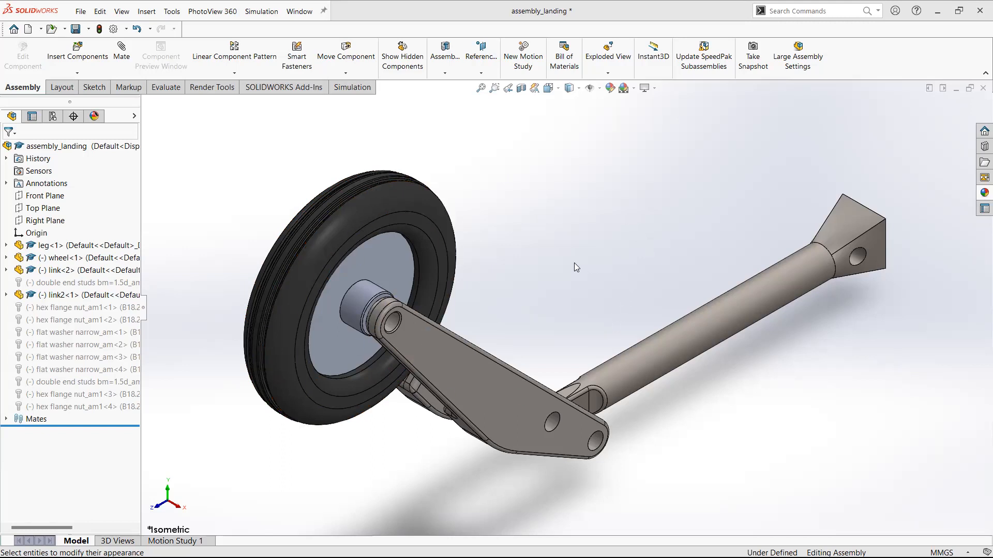
# Step: Open the link2 part from the assembly and start editing its appearance
pyautogui.click(610, 90)
pyautogui.rightClick(494, 381)
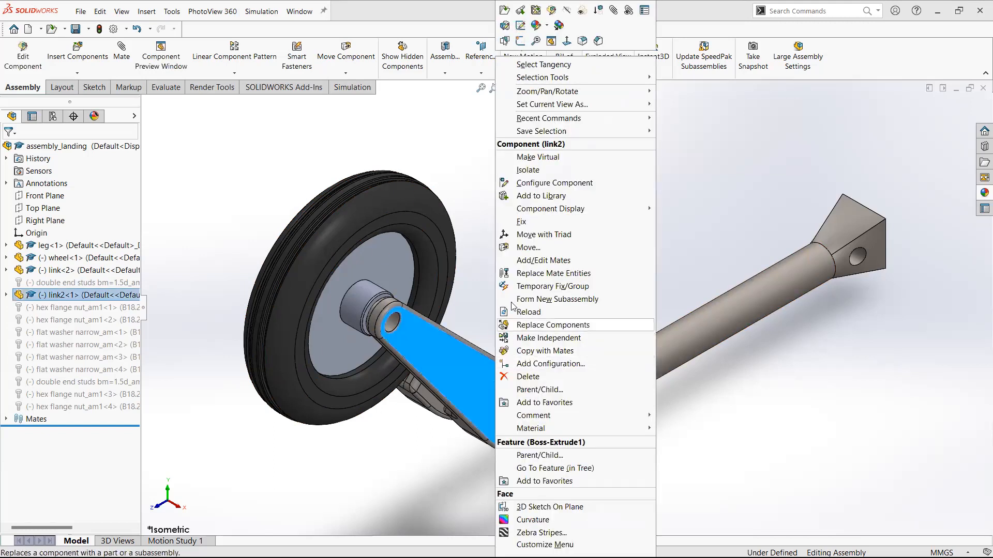
pyautogui.click(505, 10)
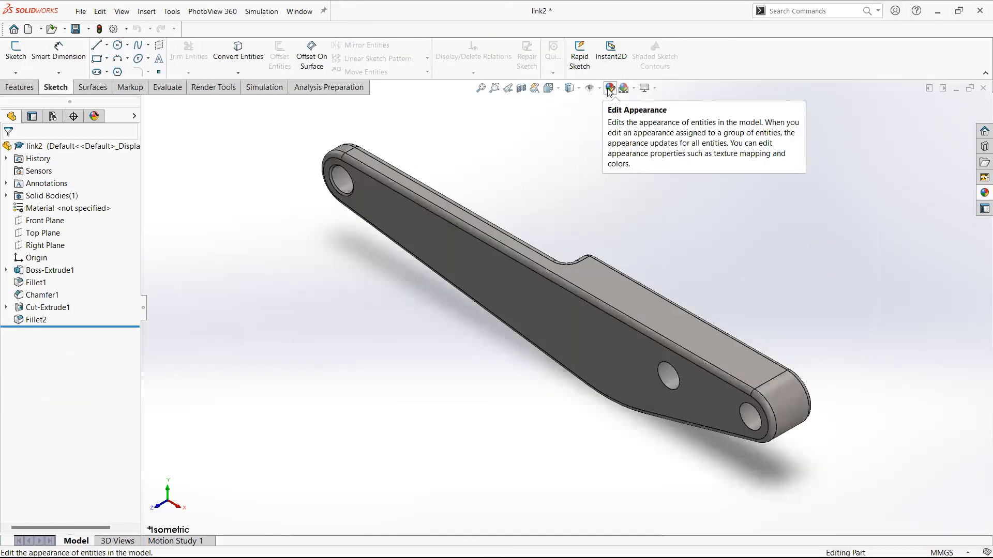
pyautogui.click(609, 89)
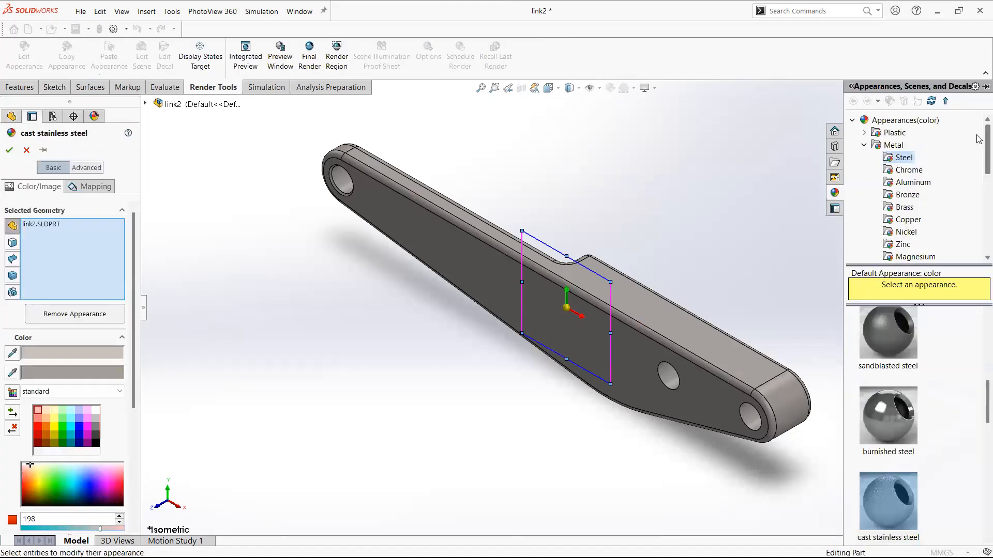
# Step: Apply the blue cotton appearance from the Fabric > Cloth category to the whole link2 part
pyautogui.click(863, 145)
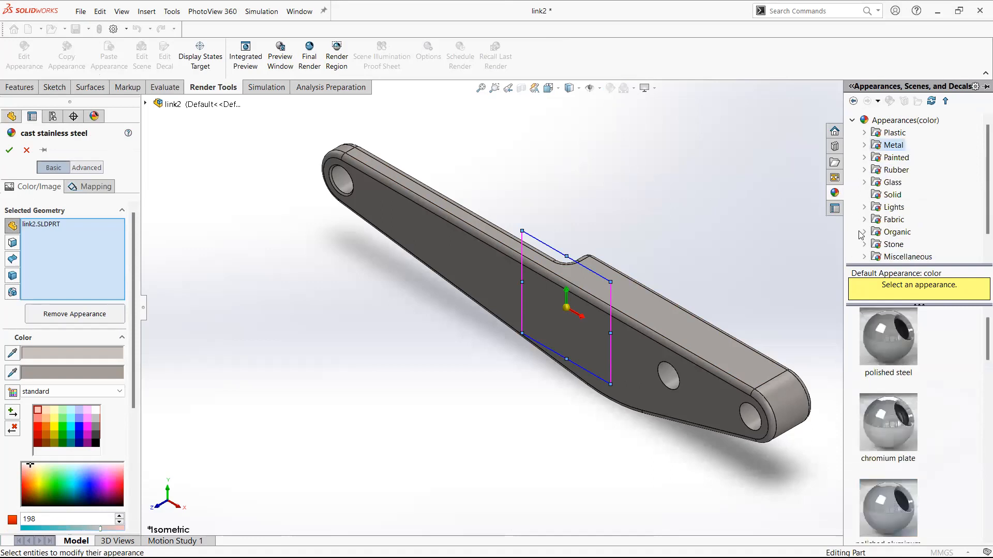
pyautogui.scroll(-2, 979, 218)
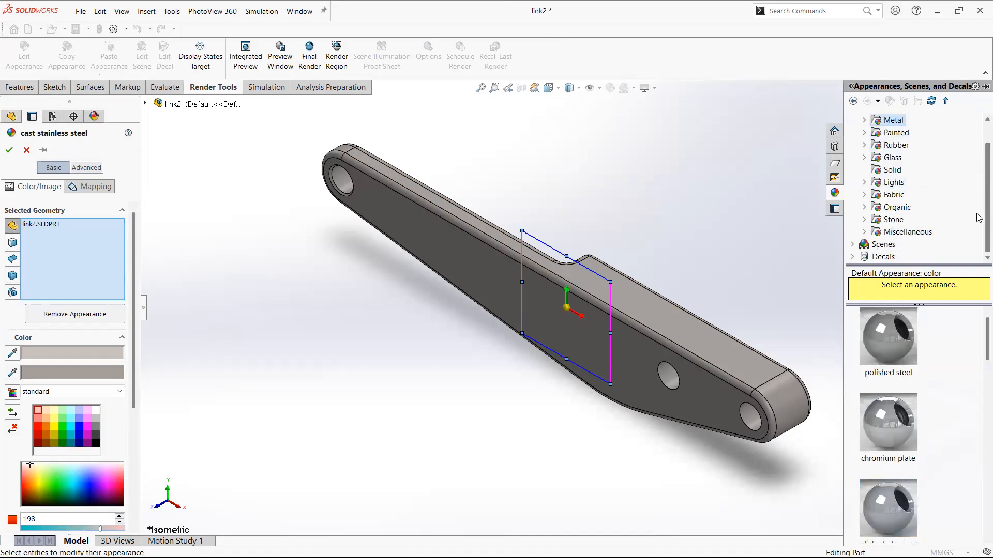
pyautogui.scroll(2, 980, 184)
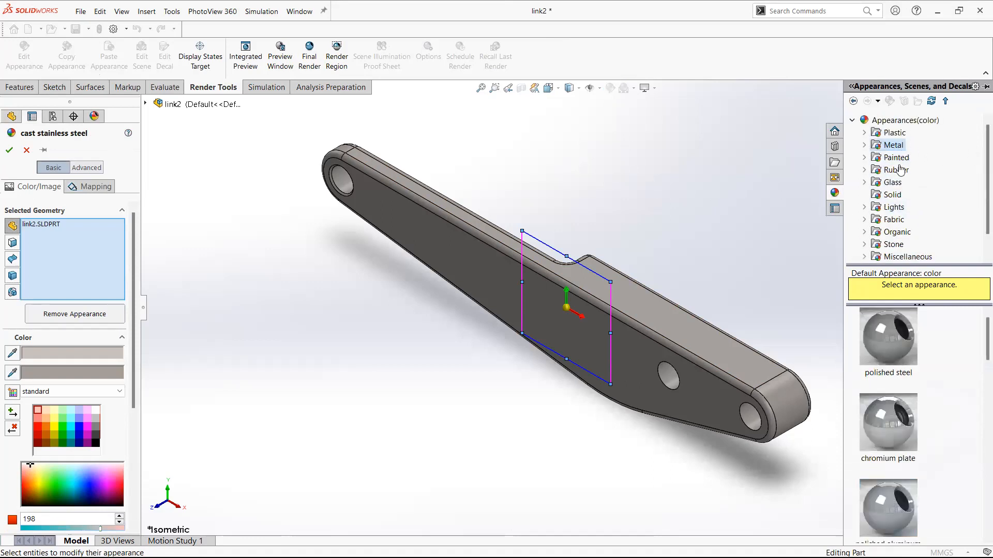
pyautogui.click(864, 146)
pyautogui.scroll(-4, 979, 171)
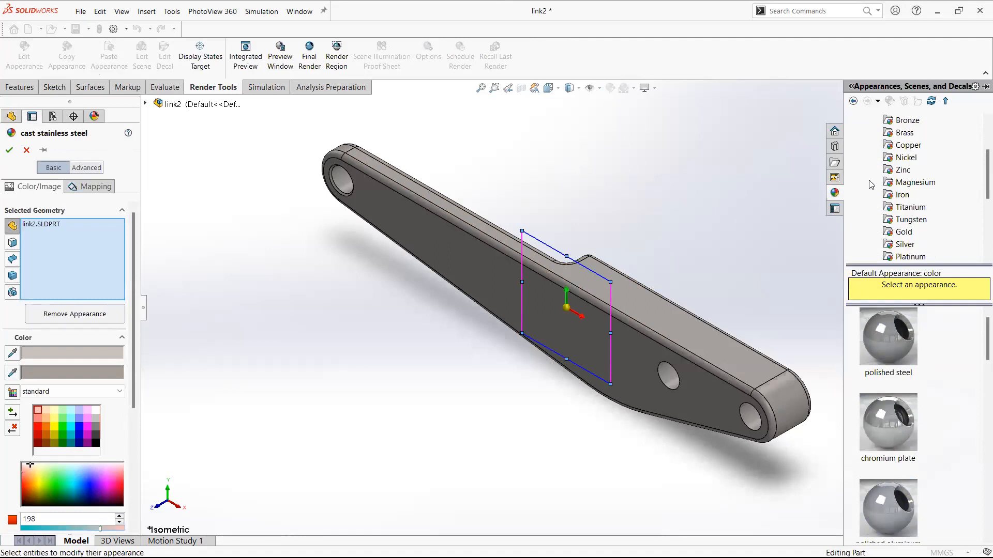
pyautogui.scroll(3, 871, 185)
pyautogui.click(865, 145)
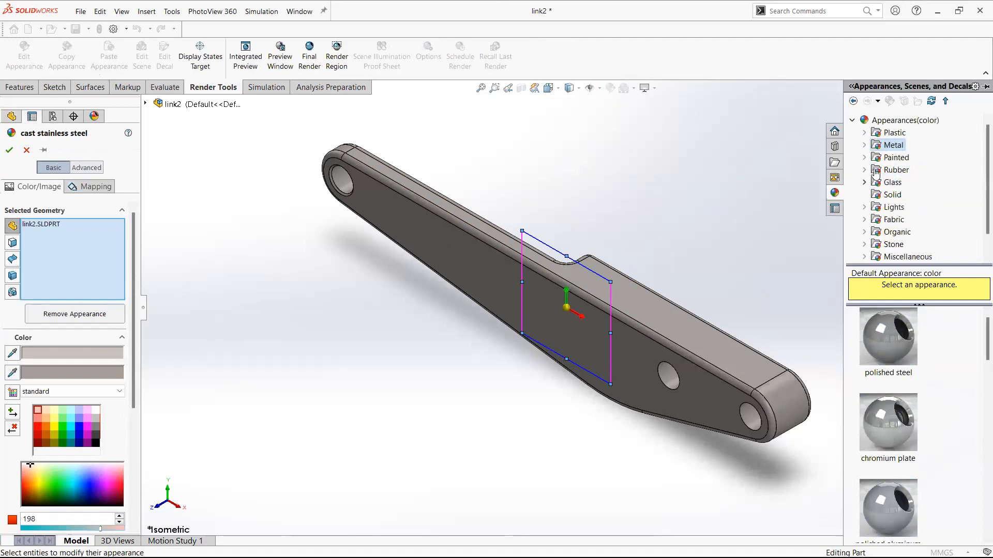
pyautogui.click(864, 220)
pyautogui.scroll(-2, 891, 223)
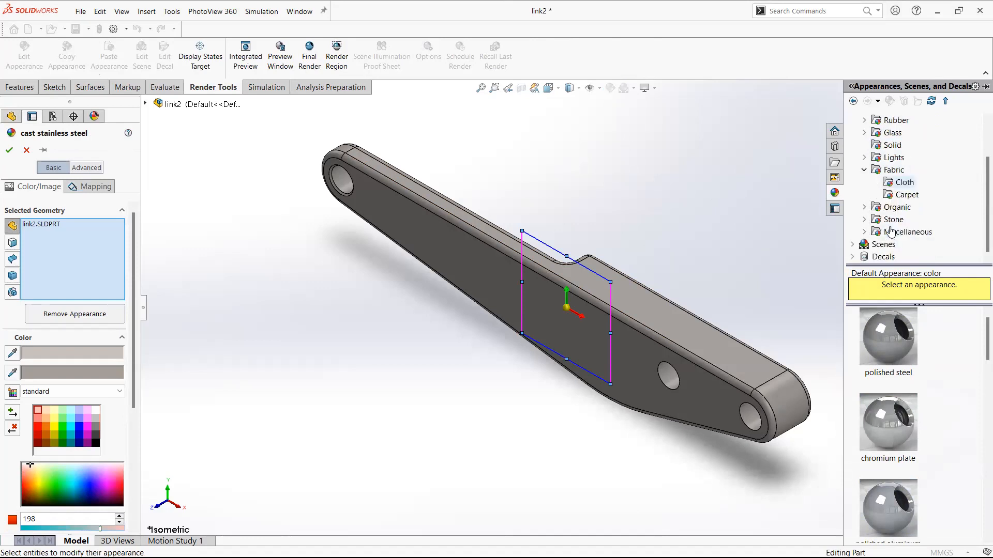
pyautogui.click(900, 183)
pyautogui.scroll(-3, 911, 440)
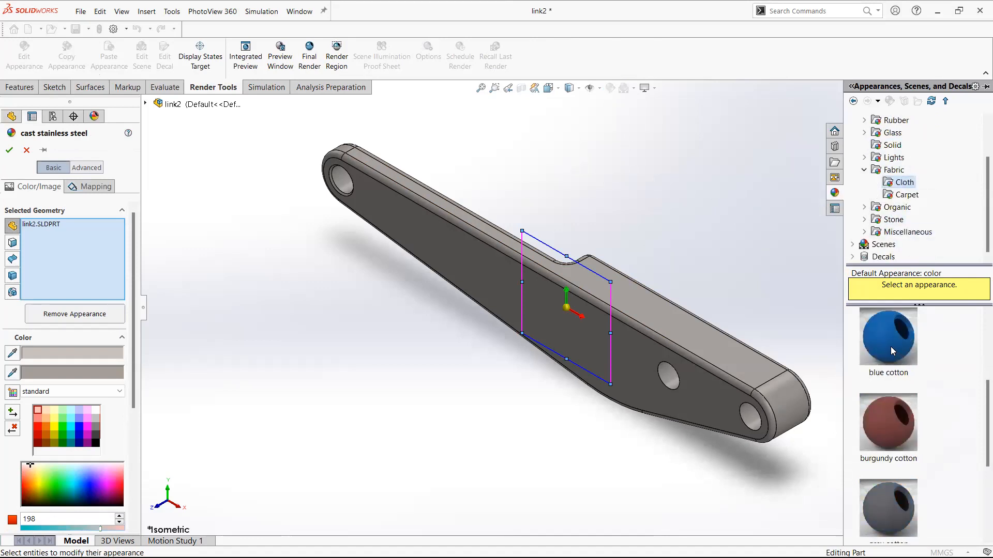
pyautogui.moveTo(890, 341); pyautogui.dragTo(613, 341)
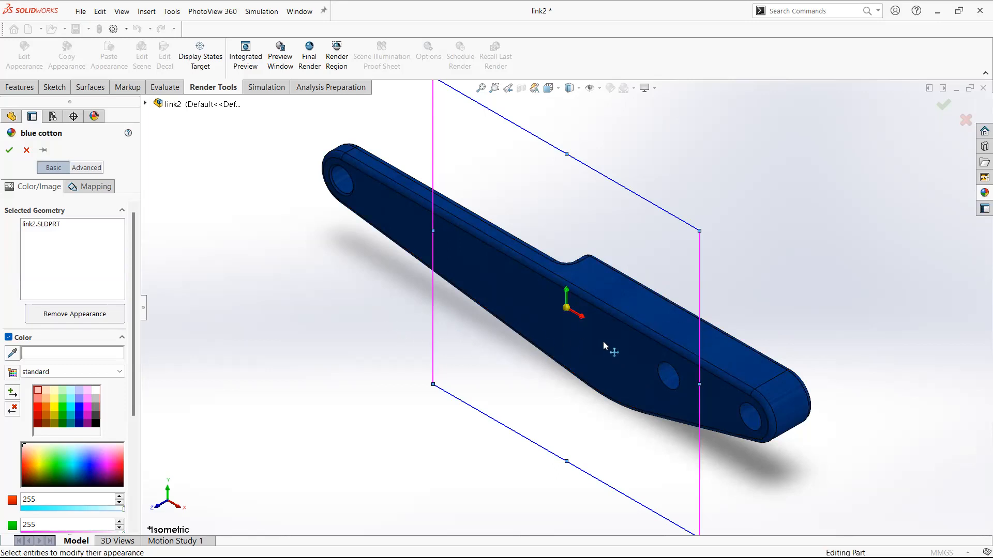
# Step: Show the Steel appearances in the Metal category of the appearance library
pyautogui.click(984, 192)
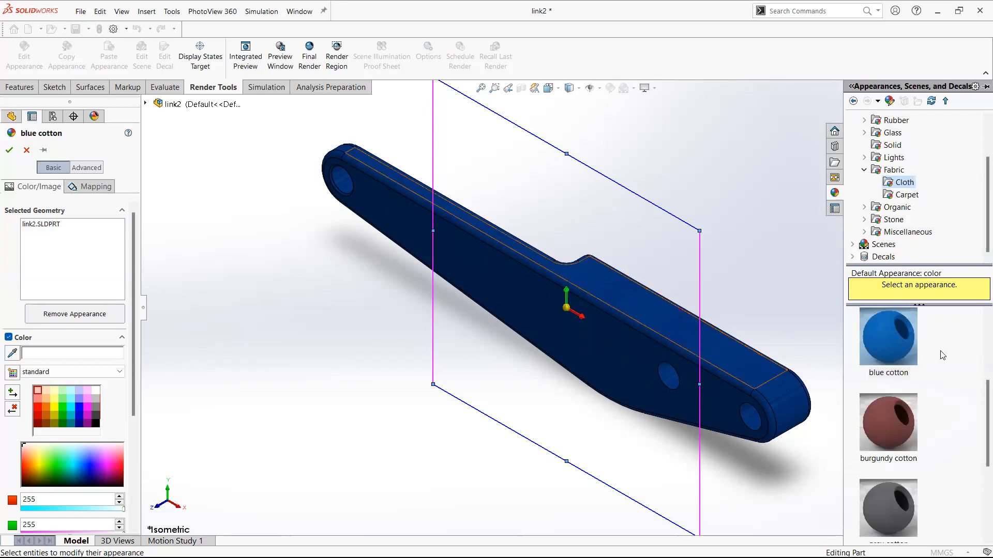
pyautogui.scroll(2, 889, 227)
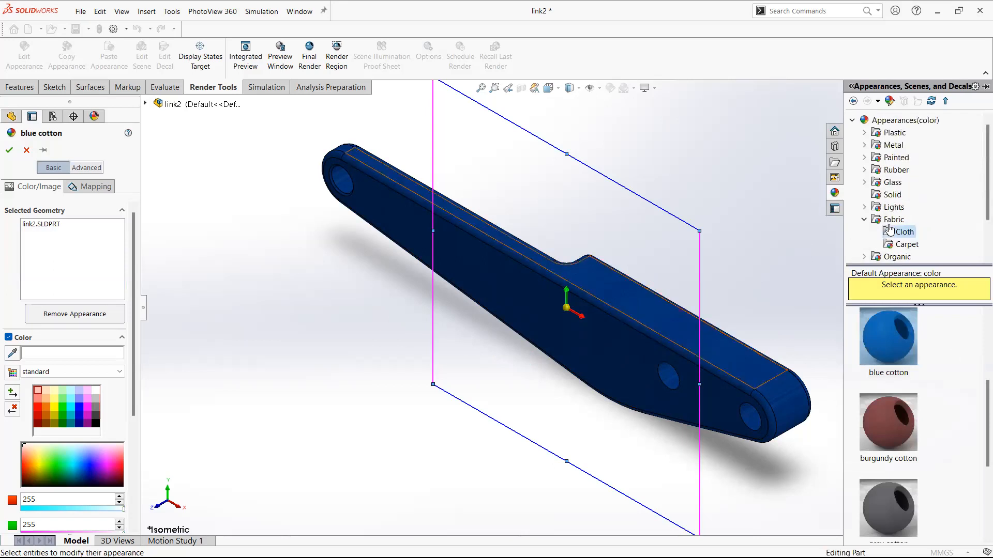
pyautogui.click(864, 146)
pyautogui.scroll(-3, 900, 184)
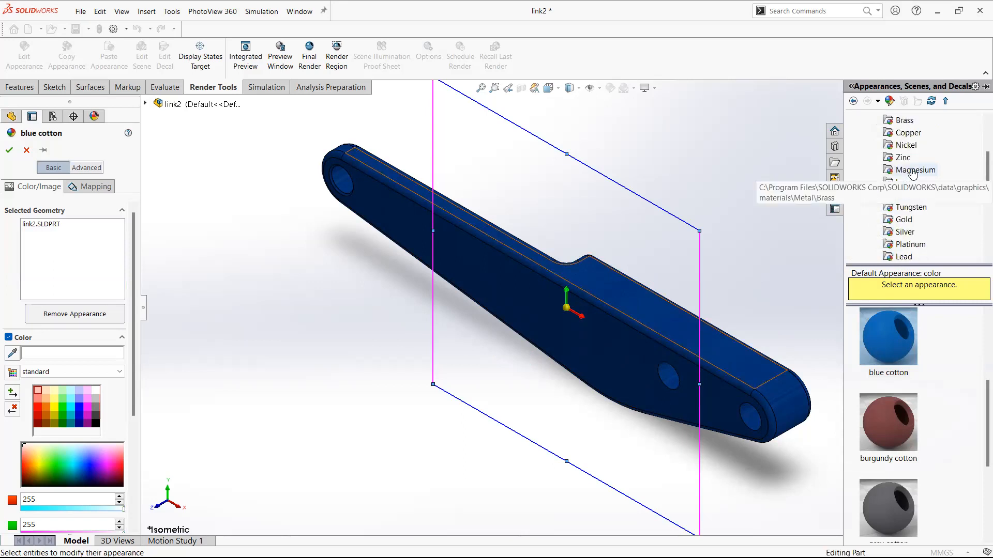
pyautogui.scroll(4, 923, 195)
pyautogui.scroll(-3, 918, 197)
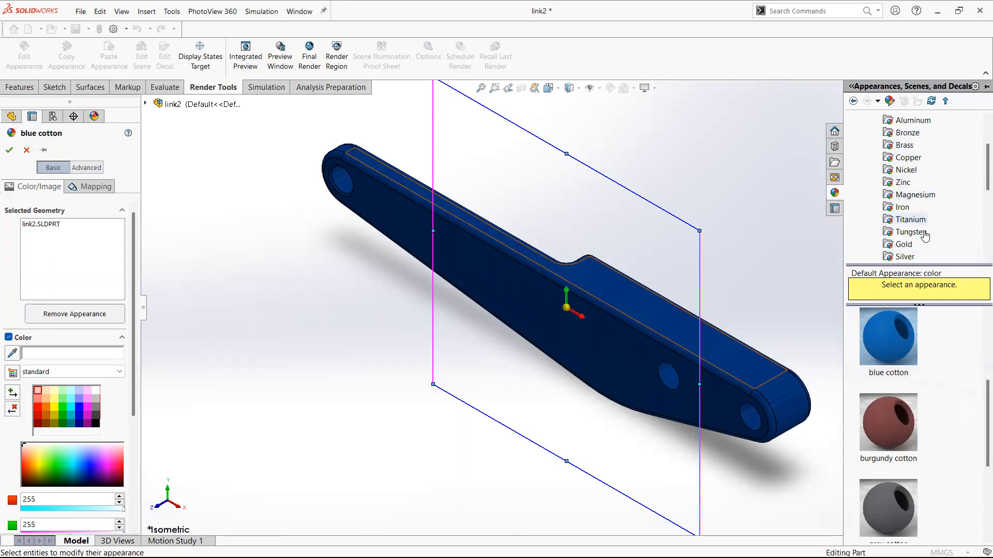
pyautogui.scroll(3, 910, 180)
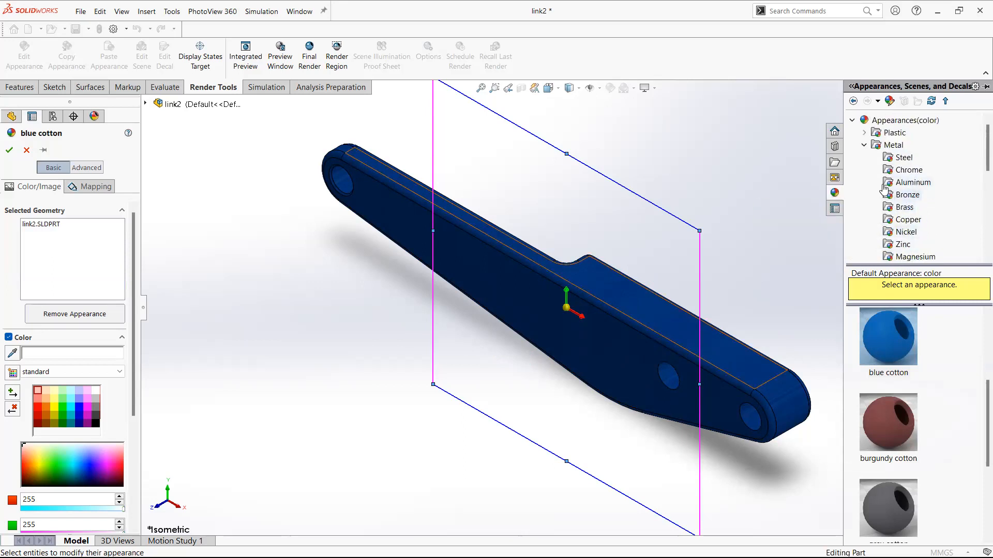
pyautogui.click(902, 158)
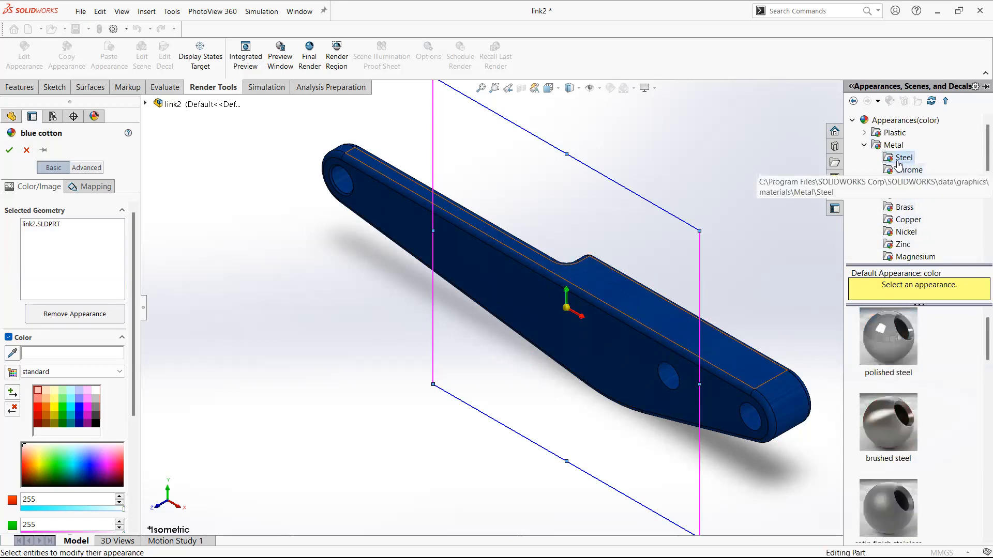
# Step: Replace the link2 part's appearance with polished steel and accept the change
pyautogui.scroll(-2, 913, 383)
pyautogui.moveTo(904, 382)
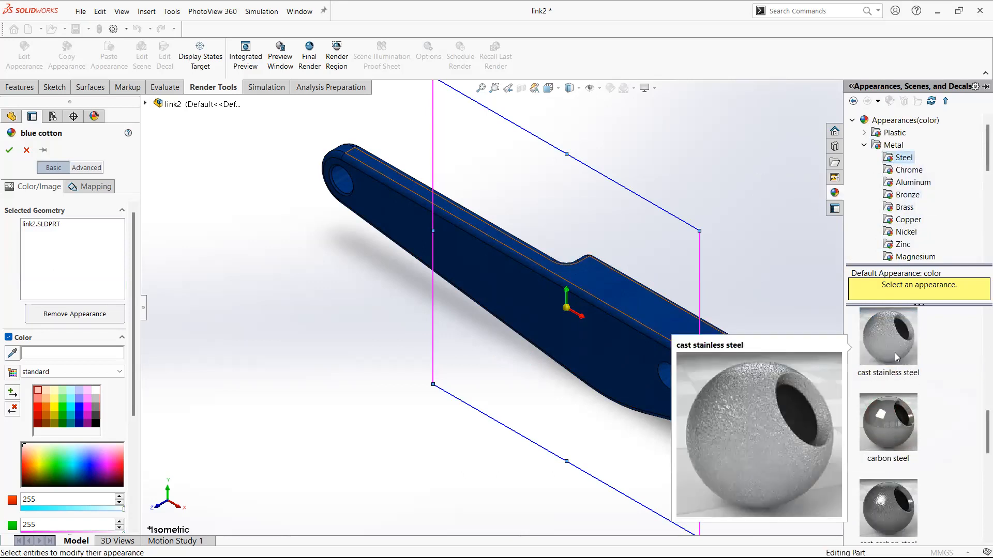
pyautogui.scroll(-5, 905, 387)
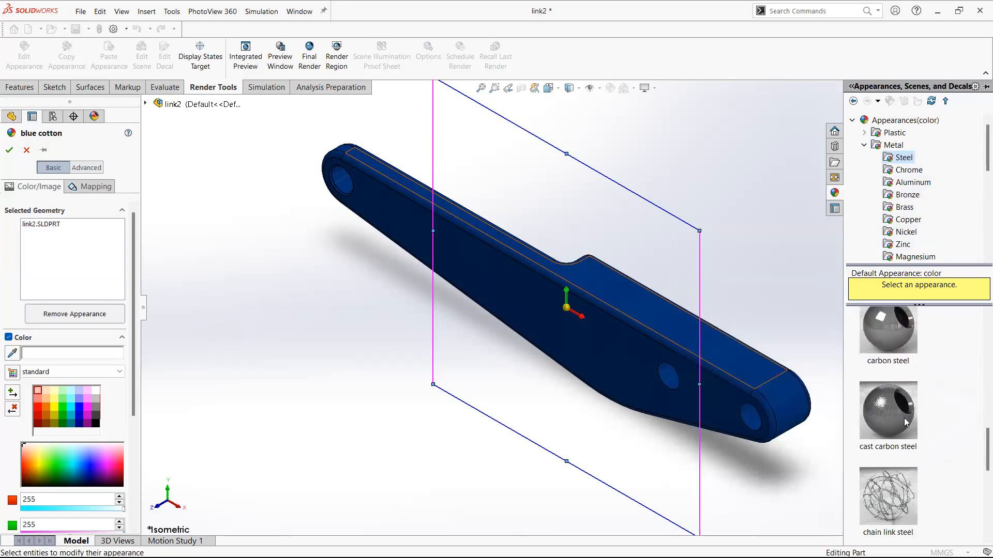
pyautogui.scroll(-3, 912, 406)
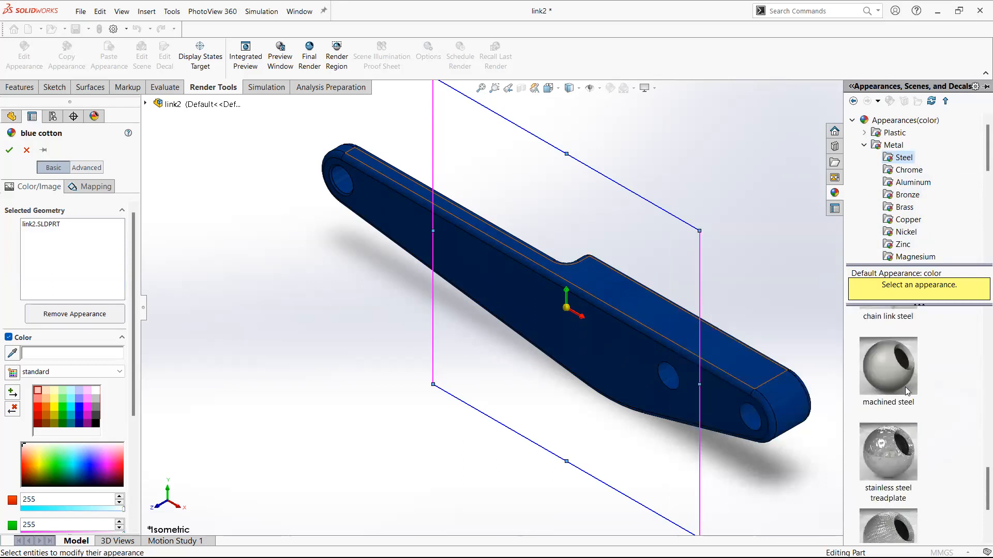
pyautogui.scroll(-3, 901, 405)
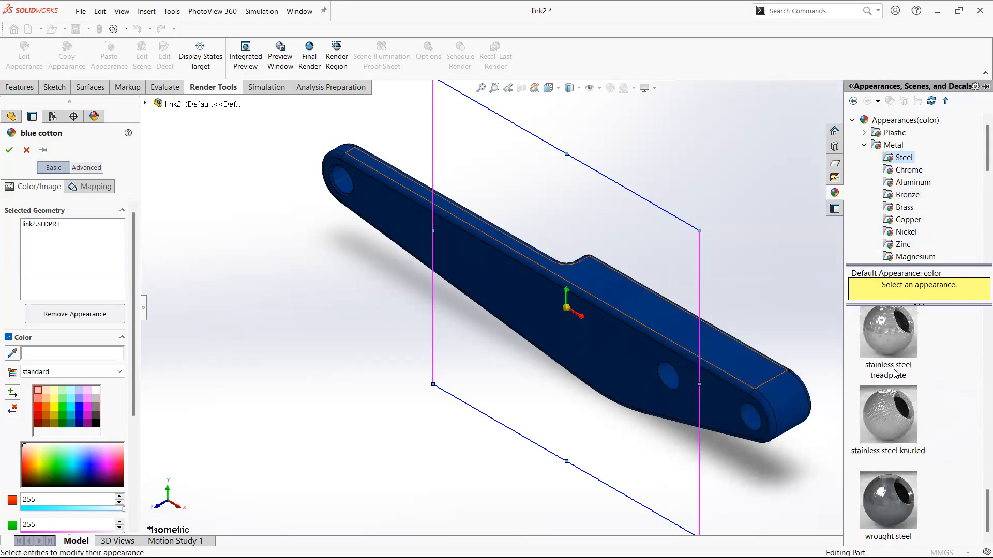
pyautogui.scroll(-3, 903, 388)
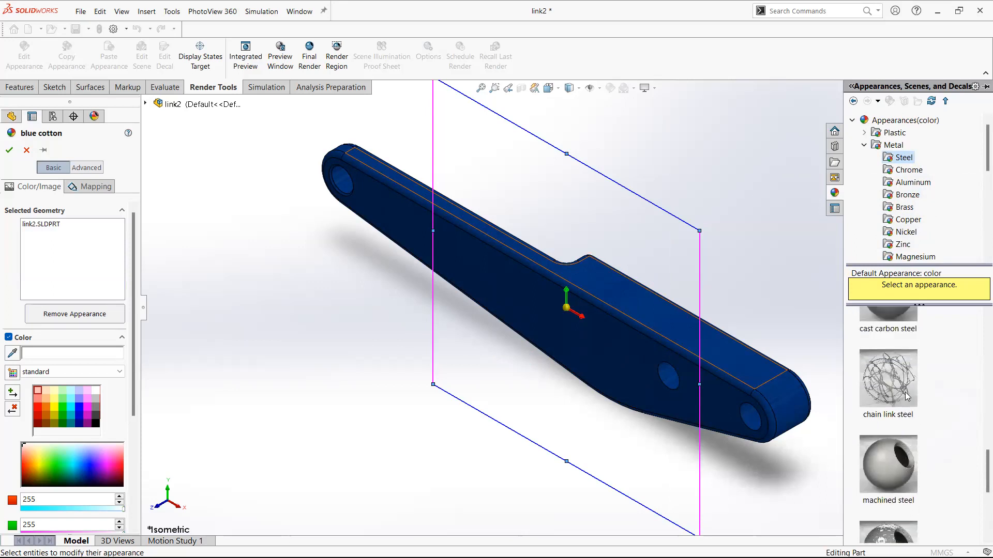
pyautogui.scroll(-5, 902, 393)
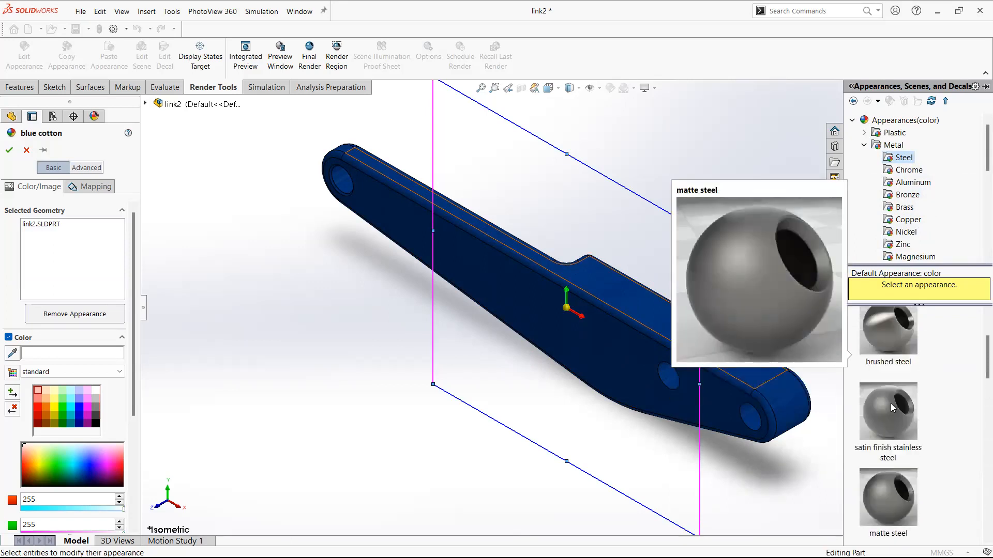
pyautogui.scroll(1, 896, 385)
pyautogui.moveTo(891, 342); pyautogui.dragTo(644, 363)
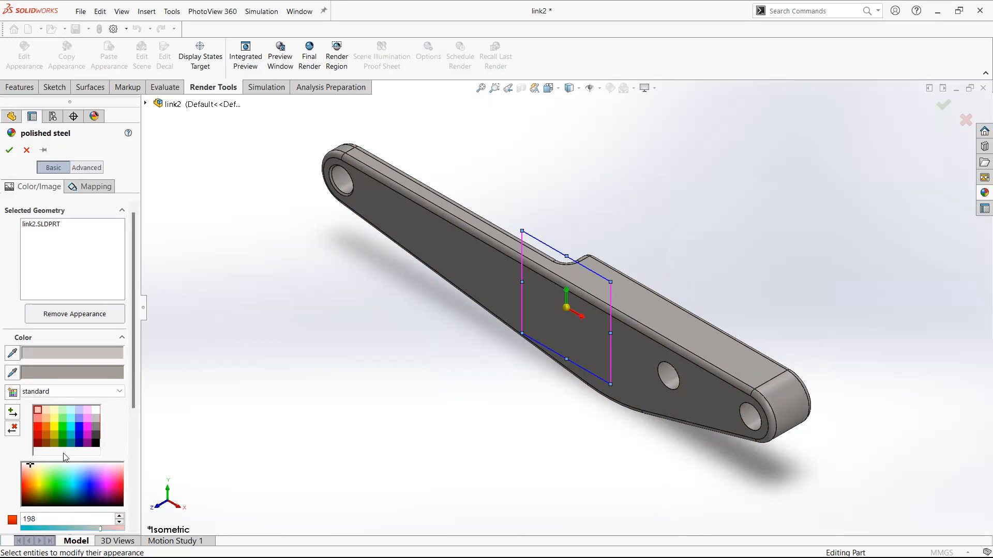
pyautogui.click(9, 150)
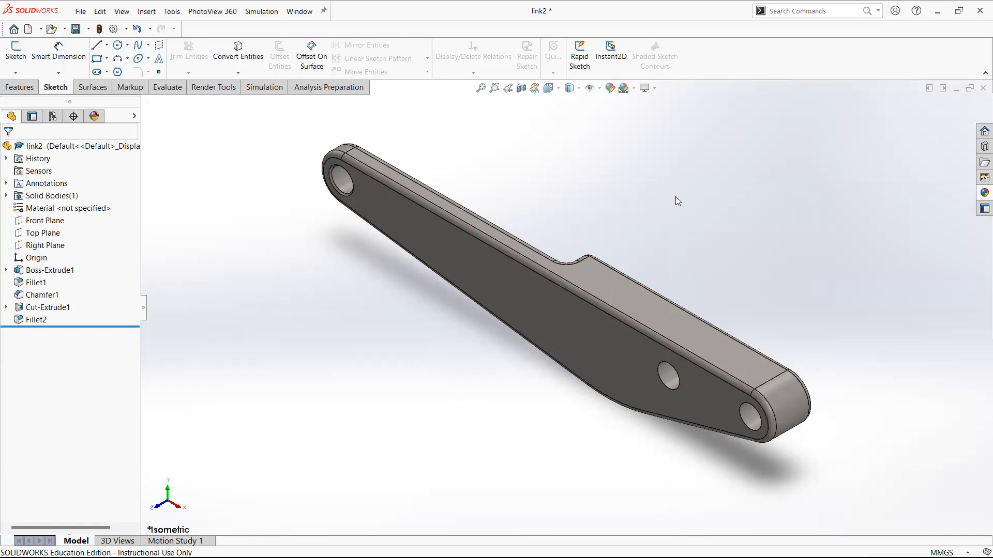
# Step: Save the link2 part and return to the assembly_landing assembly
pyautogui.hotkey('ctrl', 's')
pyautogui.hotkey('ctrl', 'Tab')
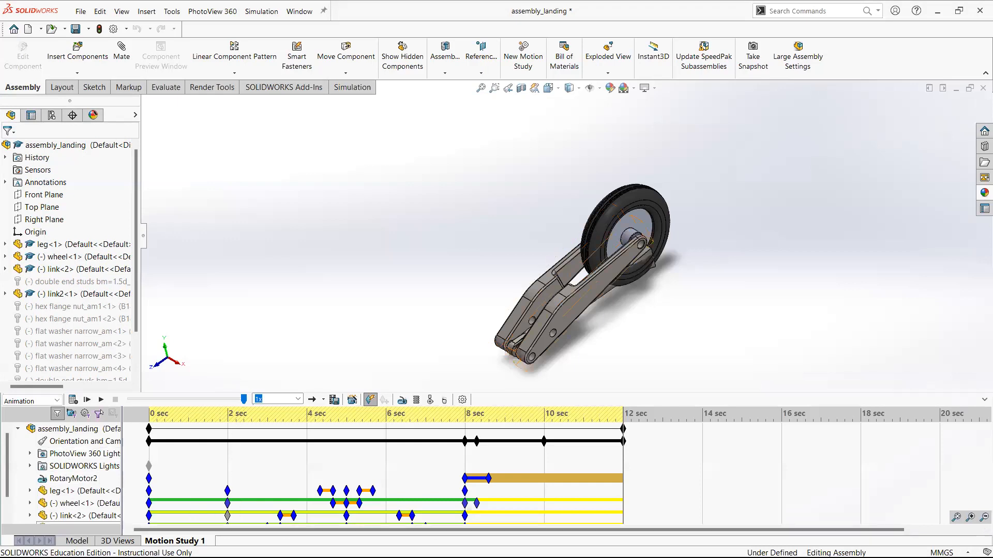
# Step: Create a new motion study for the assembly and delete Motion Study 1
pyautogui.rightClick(175, 541)
pyautogui.click(192, 505)
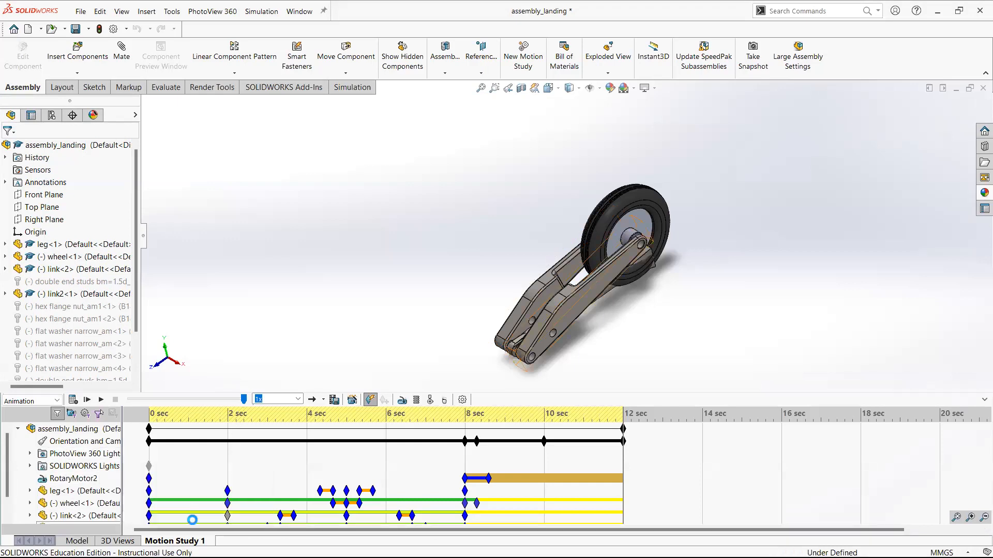
pyautogui.rightClick(175, 541)
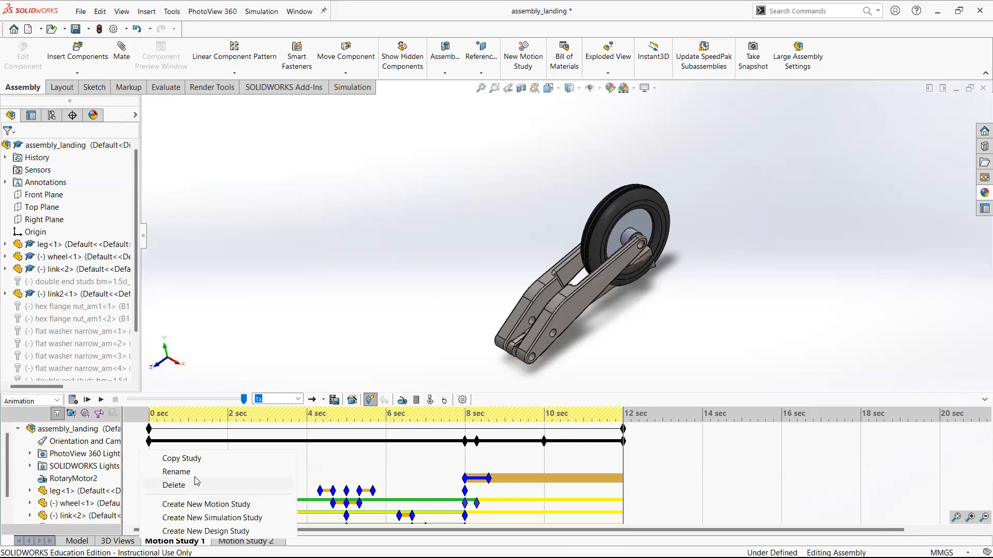
pyautogui.click(197, 485)
pyautogui.click(176, 541)
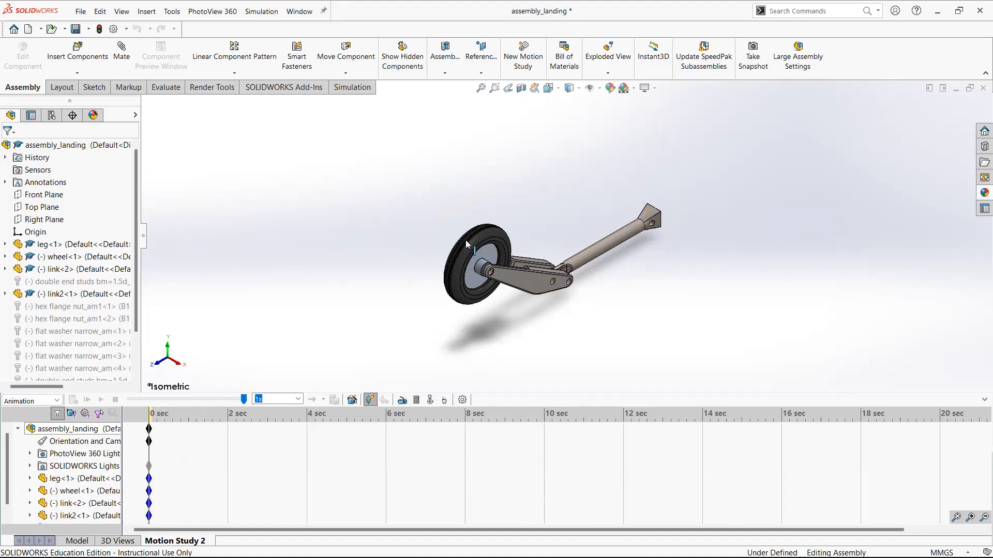
# Step: Return to the assembly model and swing the wheel with its links down, then slightly back up, to a new starting pose
pyautogui.click(75, 539)
pyautogui.moveTo(349, 234); pyautogui.dragTo(475, 276)
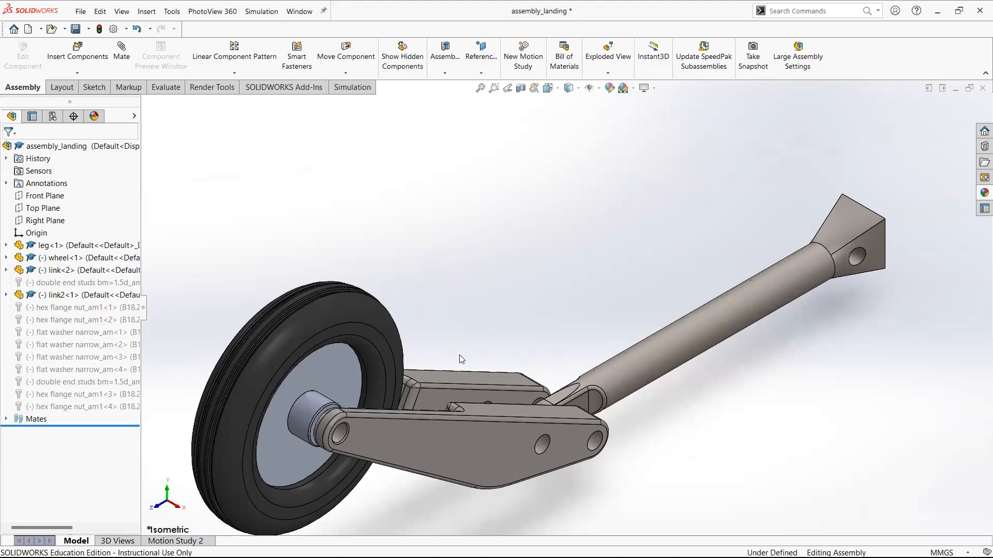
pyautogui.keyDown('ctrl'); pyautogui.moveTo(526, 264); pyautogui.dragTo(519, 235, button='middle'); pyautogui.keyUp('ctrl')
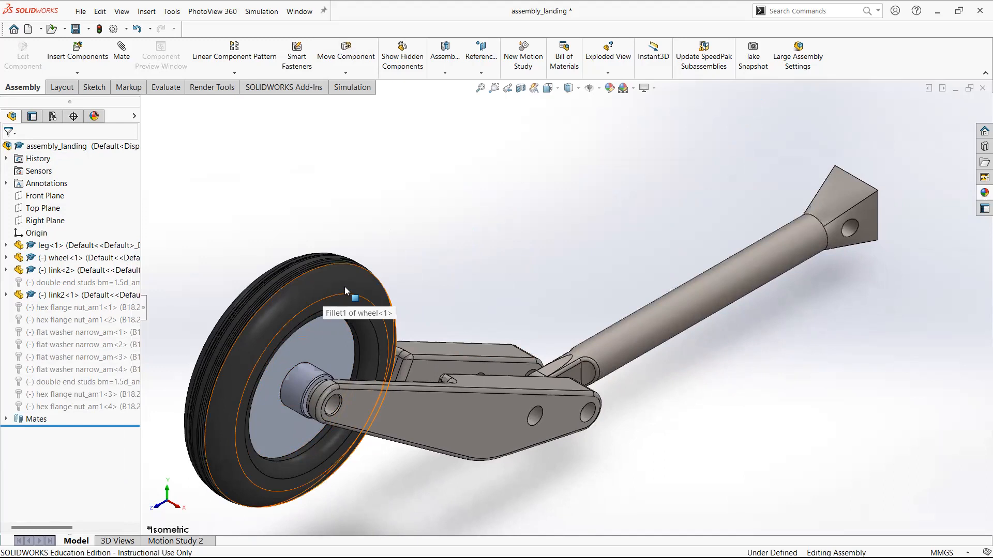
pyautogui.moveTo(320, 281); pyautogui.dragTo(411, 234)
pyautogui.press('Escape')
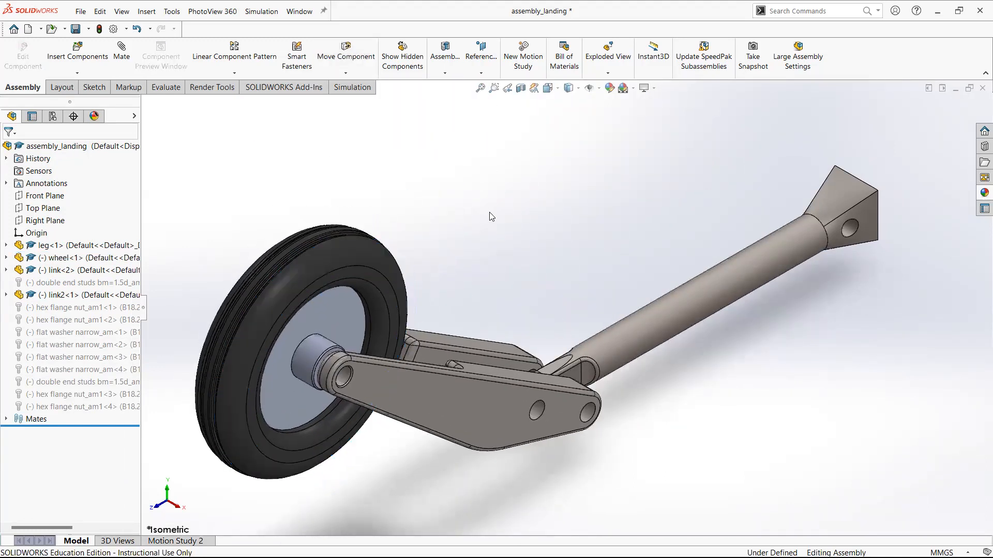
# Step: Return to the Motion Study 2 animation timeline
pyautogui.click(175, 542)
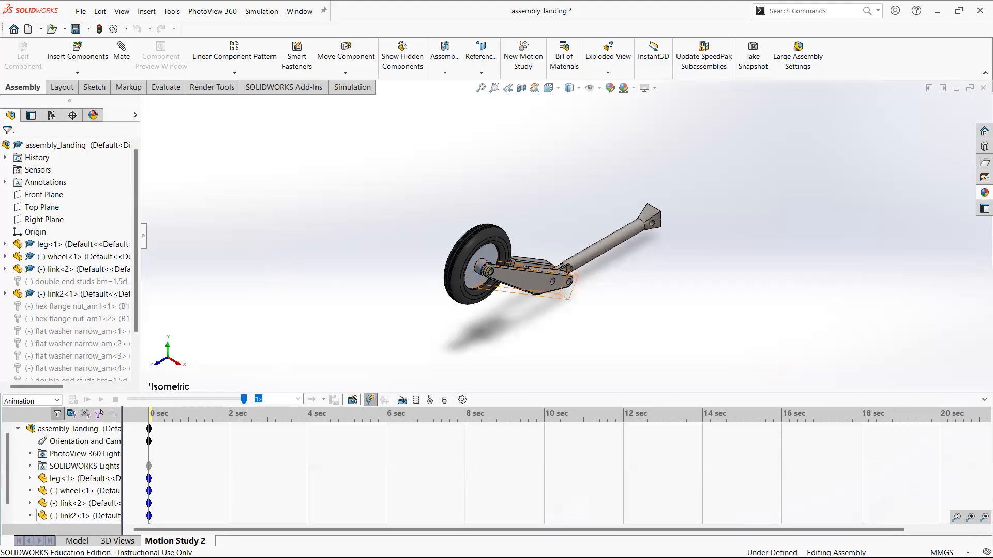
pyautogui.rightClick(174, 541)
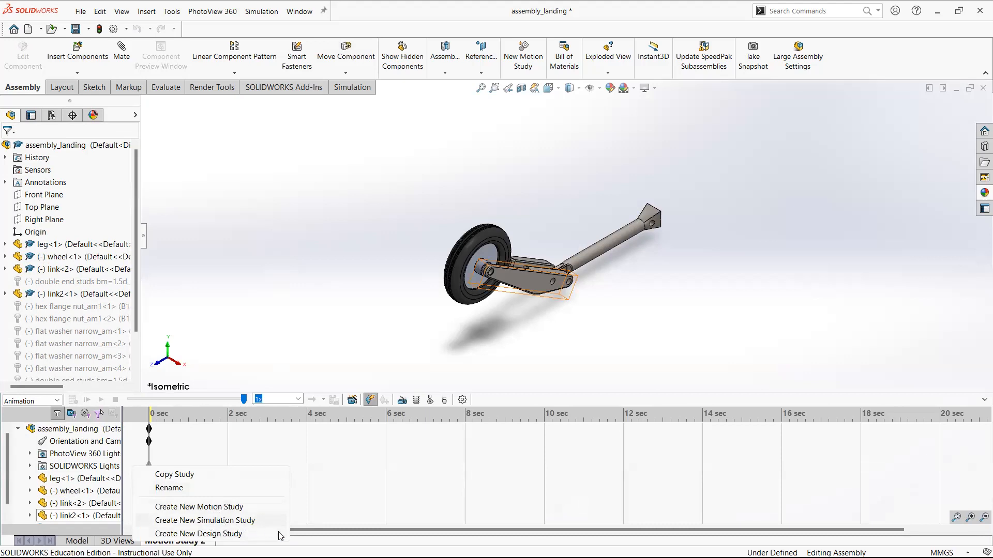
pyautogui.click(307, 524)
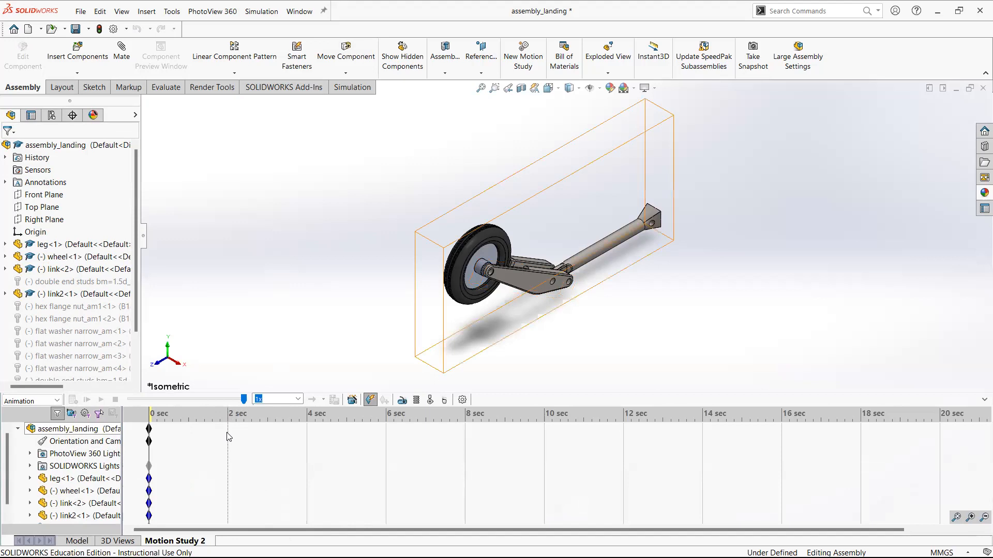
# Step: Key the wheel swung up above the leg at 3 seconds on the timeline and calculate the motion study
pyautogui.click(268, 433)
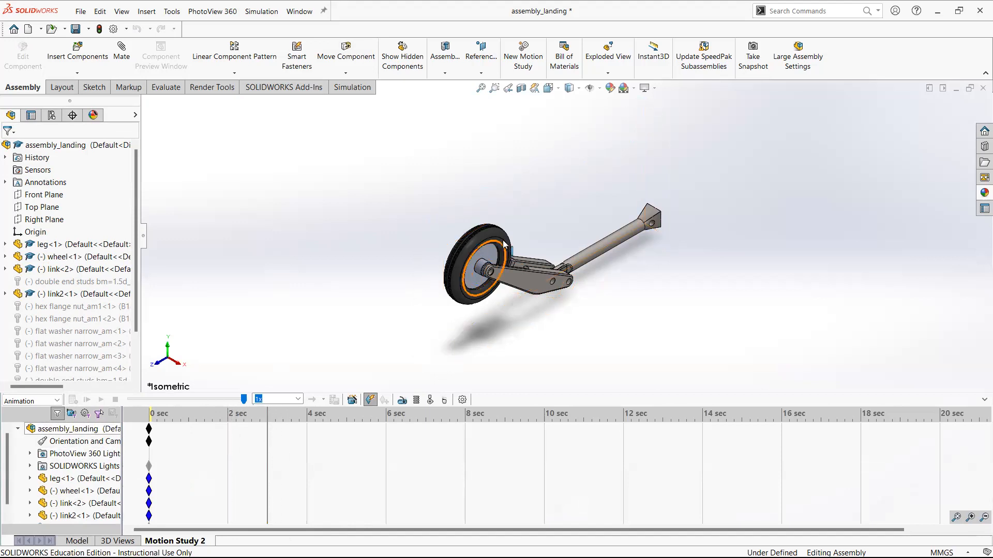
pyautogui.moveTo(466, 246); pyautogui.dragTo(654, 127)
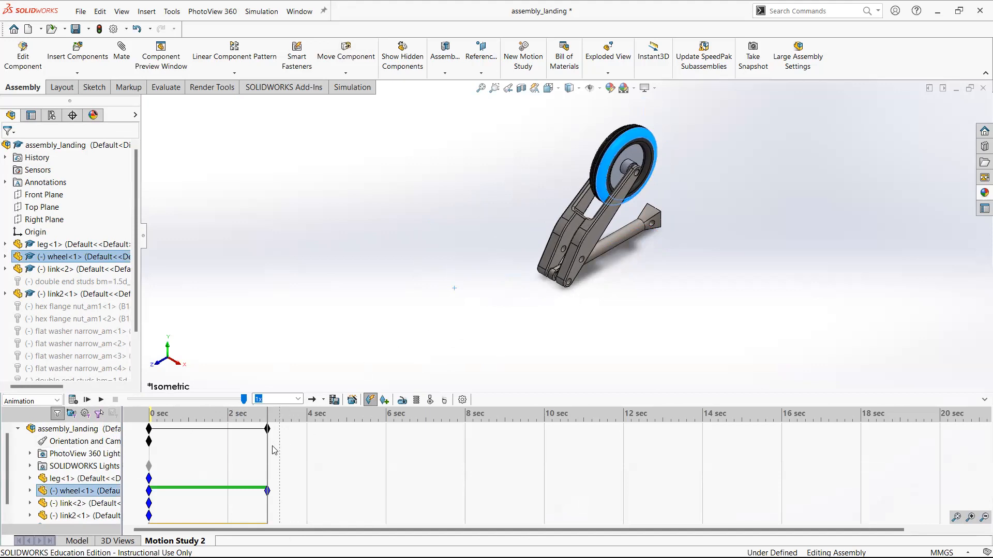
pyautogui.click(436, 311)
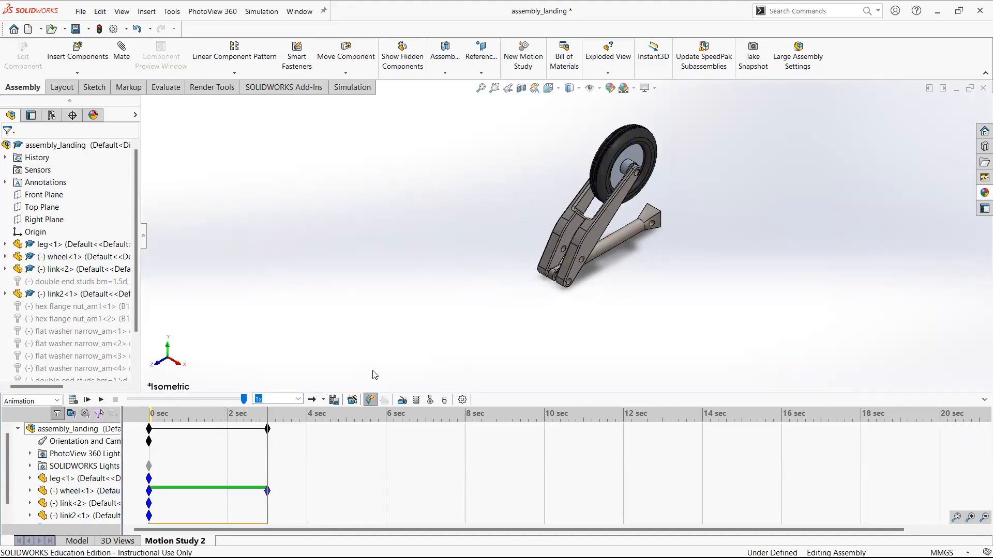
pyautogui.click(72, 401)
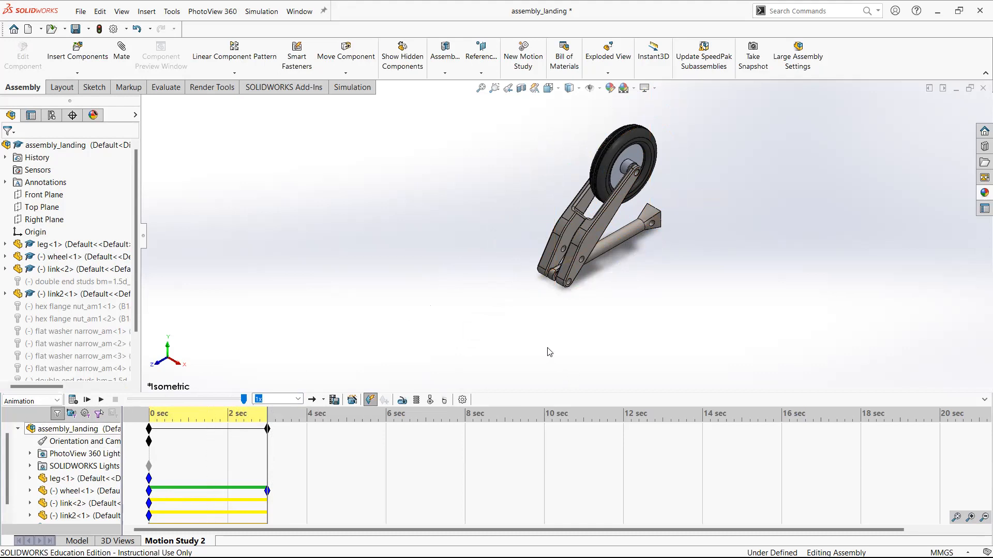
# Step: Key the wheel swung slightly back away from the leg at 4 seconds and play the animation from the start
pyautogui.rightClick(77, 443)
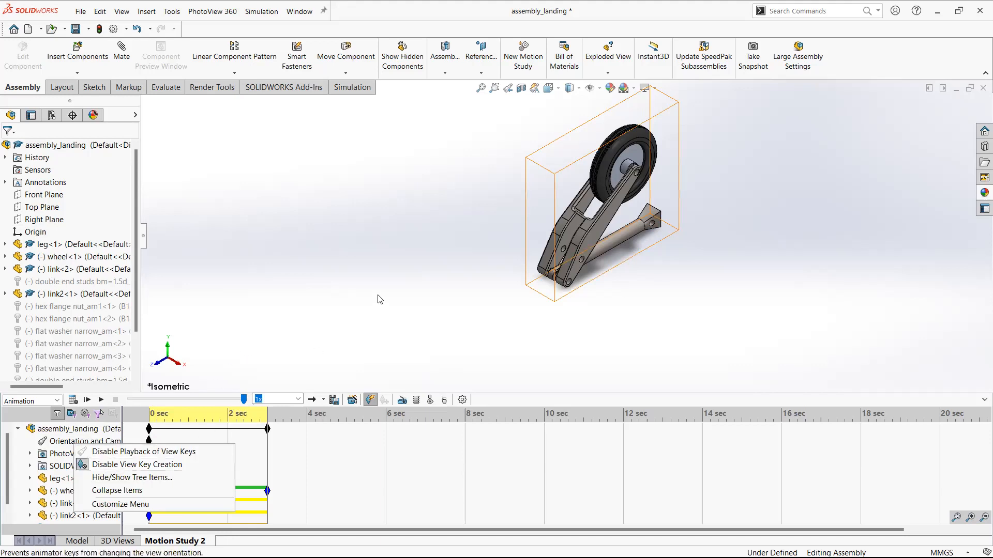
pyautogui.click(532, 303)
pyautogui.moveTo(531, 303); pyautogui.dragTo(473, 319, button='middle')
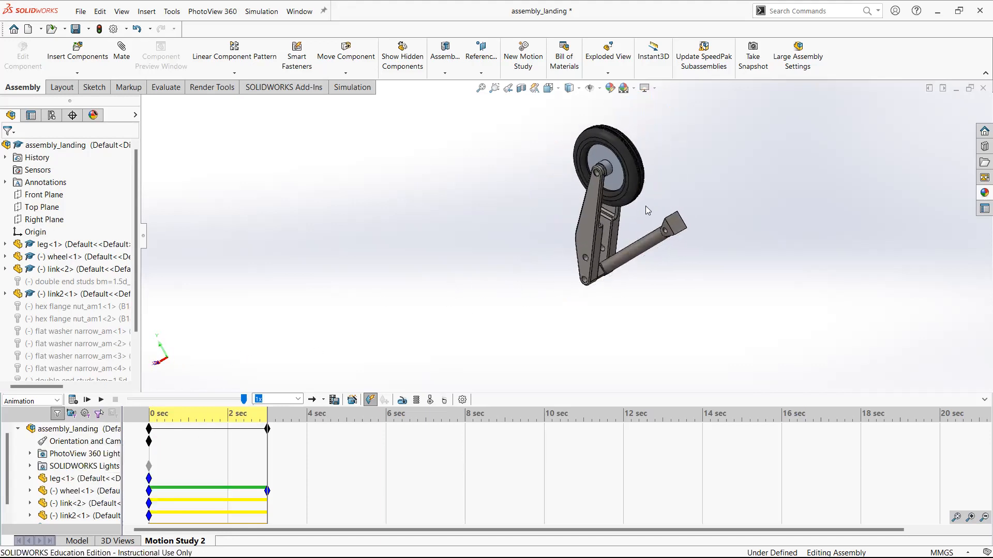
pyautogui.scroll(-5, 610, 225)
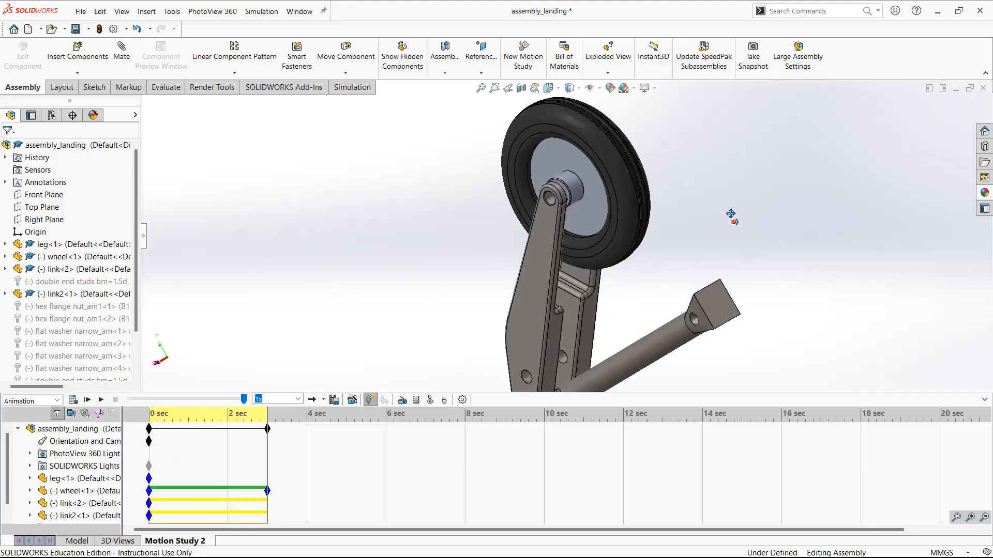
pyautogui.moveTo(628, 216); pyautogui.dragTo(585, 155)
pyautogui.click(311, 428)
pyautogui.click(309, 429)
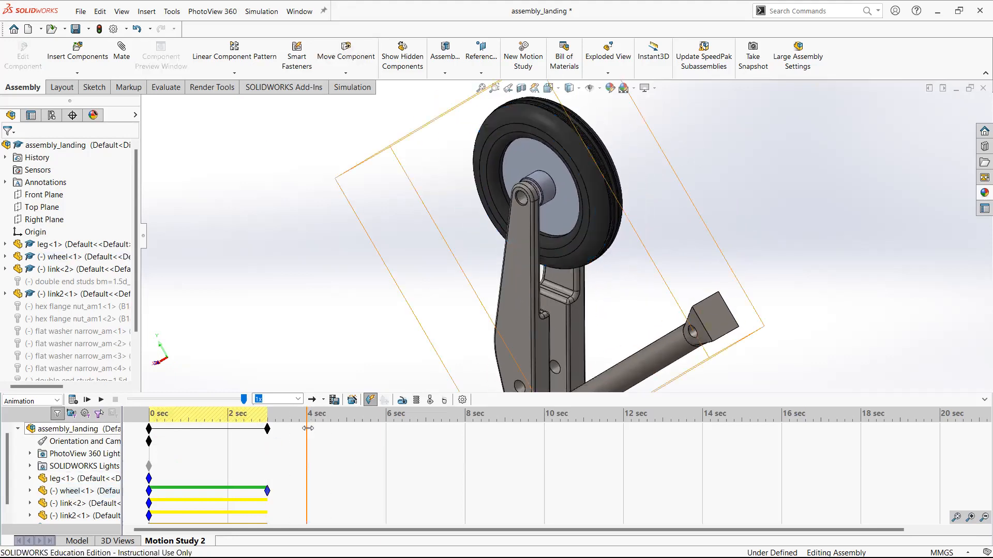
pyautogui.moveTo(597, 201); pyautogui.dragTo(494, 178)
pyautogui.click(578, 261)
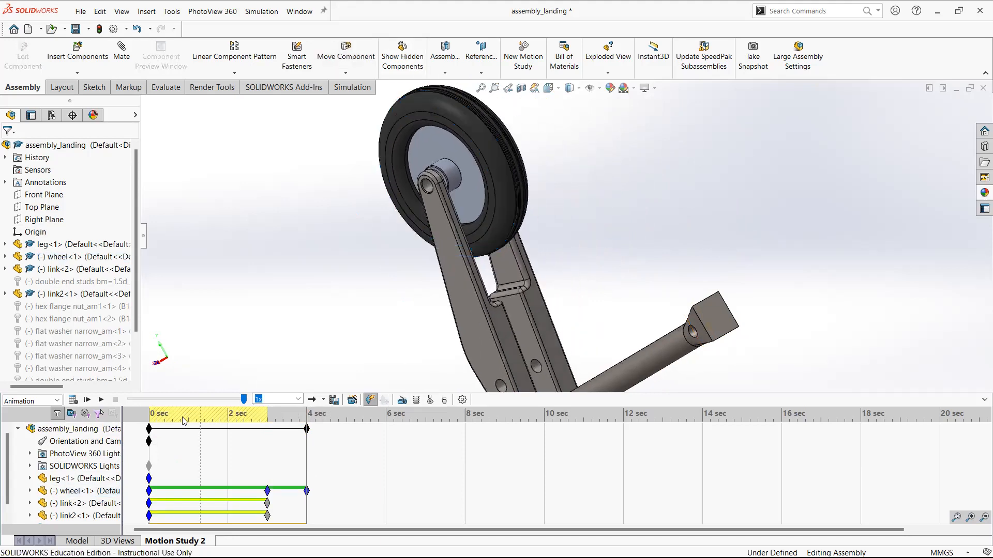
pyautogui.click(87, 400)
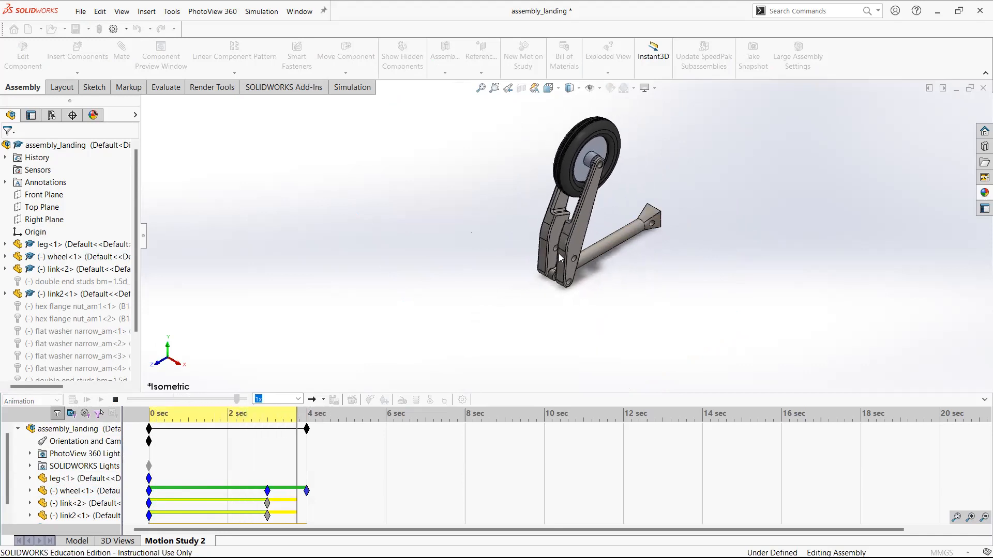
# Step: Allow view key creation, record a rotated camera view of the landing gear at 4 seconds, and recalculate the study
pyautogui.scroll(-3, 660, 223)
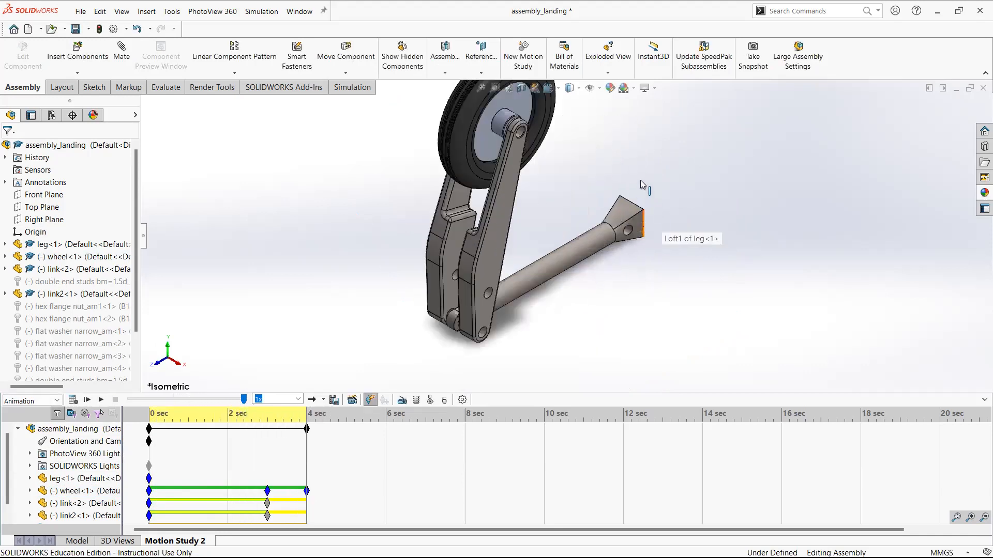
pyautogui.scroll(1, 638, 148)
pyautogui.rightClick(92, 443)
pyautogui.press('Escape')
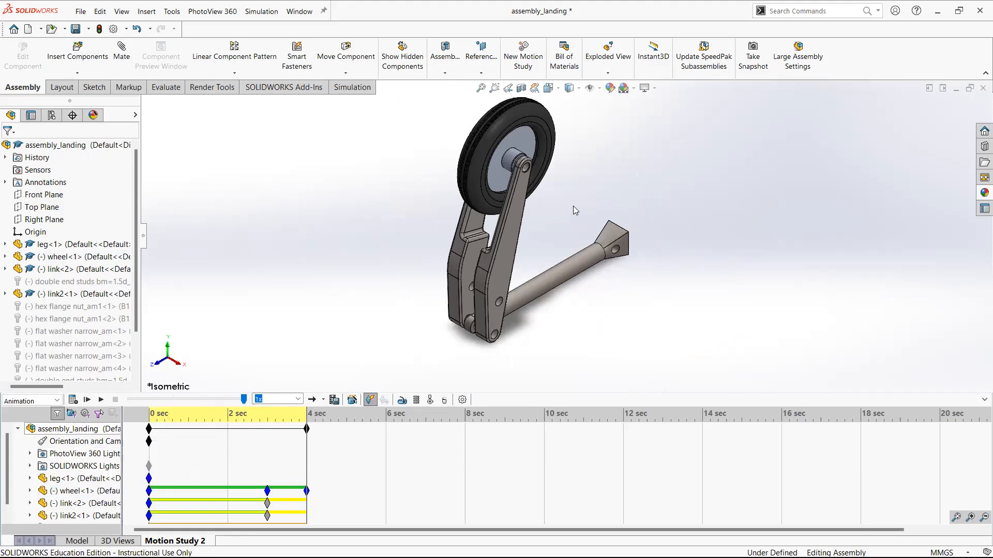
pyautogui.moveTo(568, 237); pyautogui.dragTo(478, 331, button='middle')
pyautogui.scroll(-2, 488, 253)
pyautogui.scroll(-2, 478, 330)
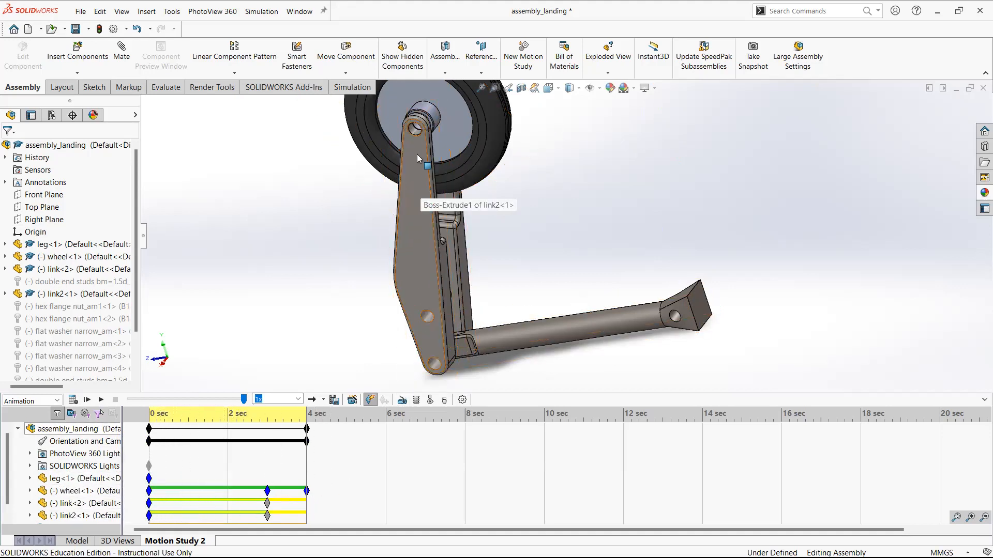
pyautogui.click(73, 402)
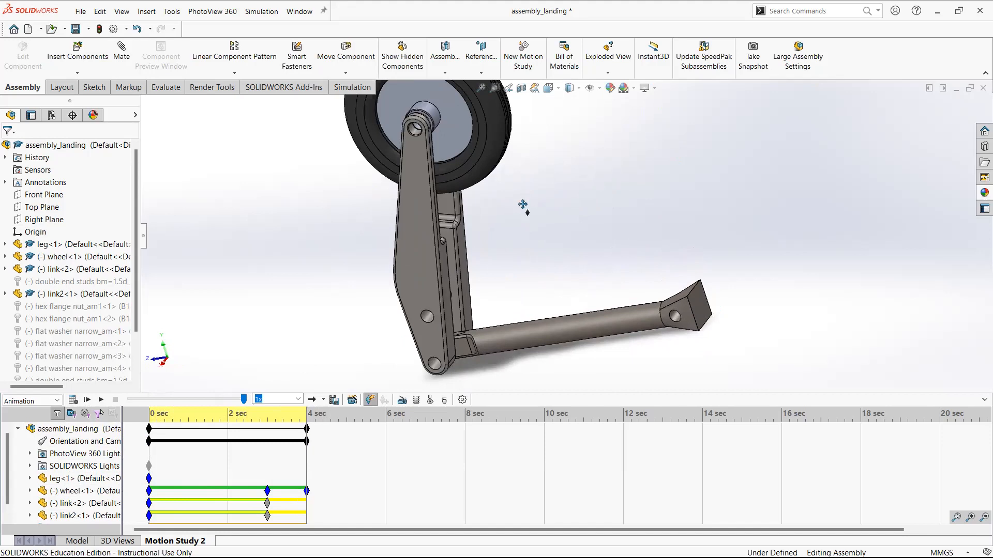
pyautogui.scroll(3, 522, 217)
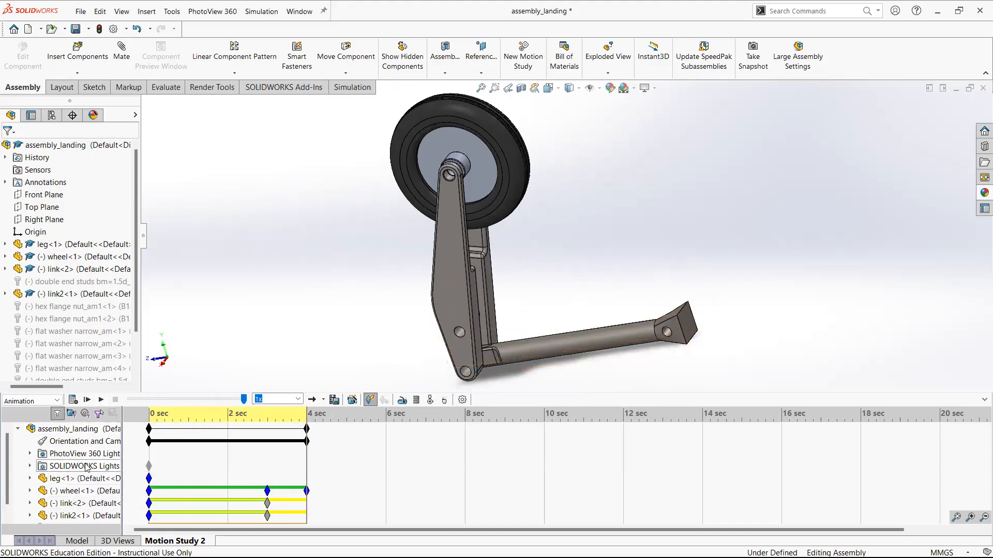
# Step: Set up a Rotate model animation in the Animation Wizard with 3 clockwise rotations about the Y-axis
pyautogui.click(354, 401)
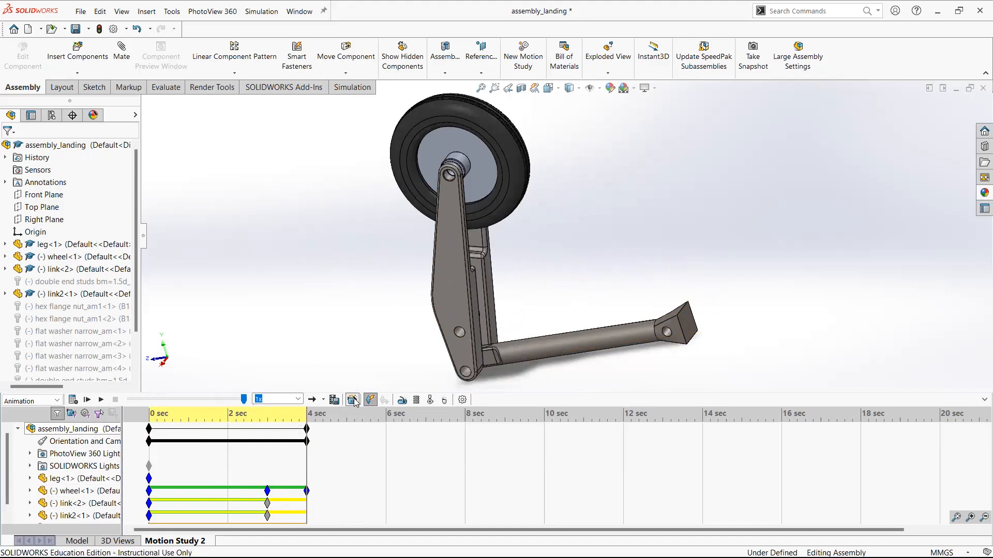
pyautogui.click(474, 219)
pyautogui.click(473, 232)
pyautogui.click(467, 207)
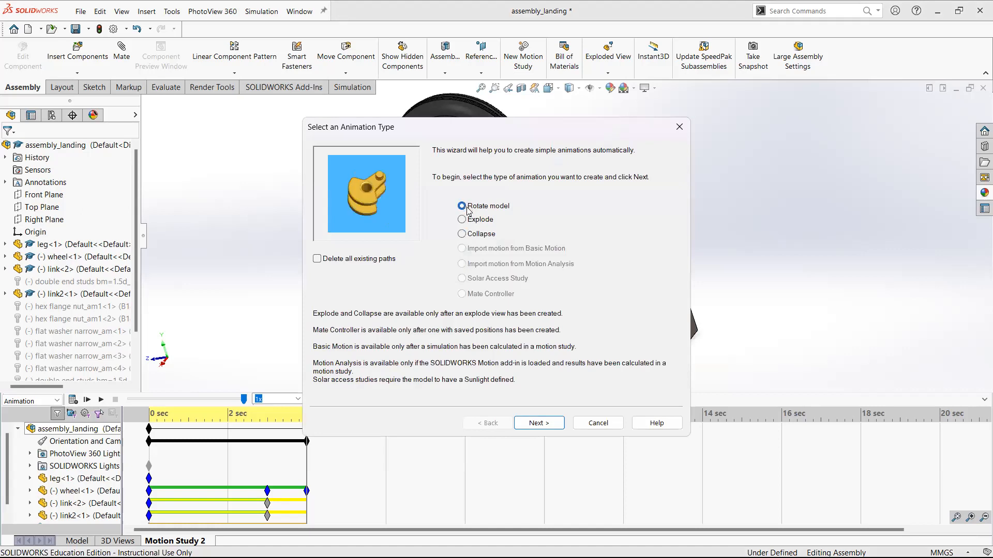
pyautogui.click(479, 235)
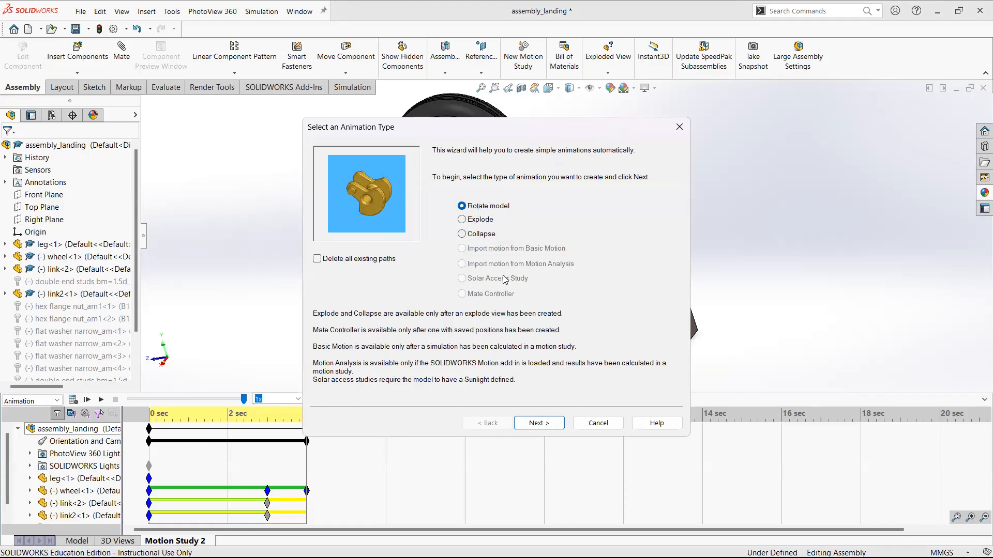
pyautogui.click(539, 423)
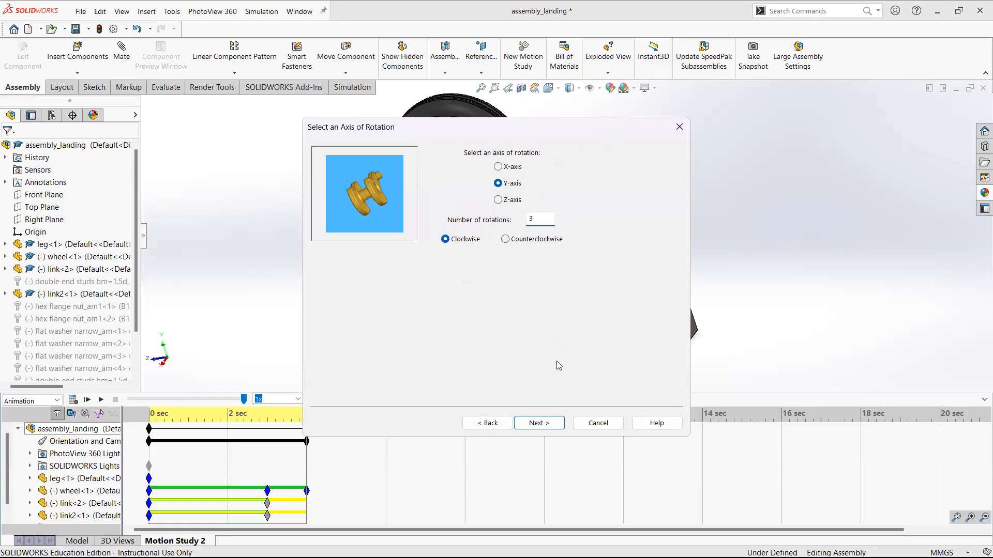
pyautogui.click(539, 421)
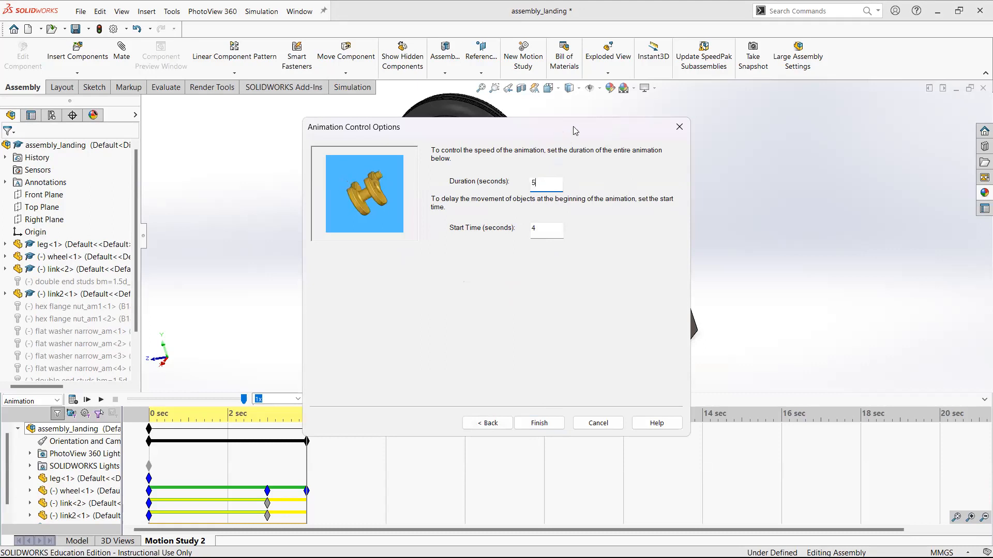
# Step: Create the rotation animation with a 6-second duration and a start time of 4 seconds, and calculate the study
pyautogui.moveTo(573, 130); pyautogui.dragTo(588, 128)
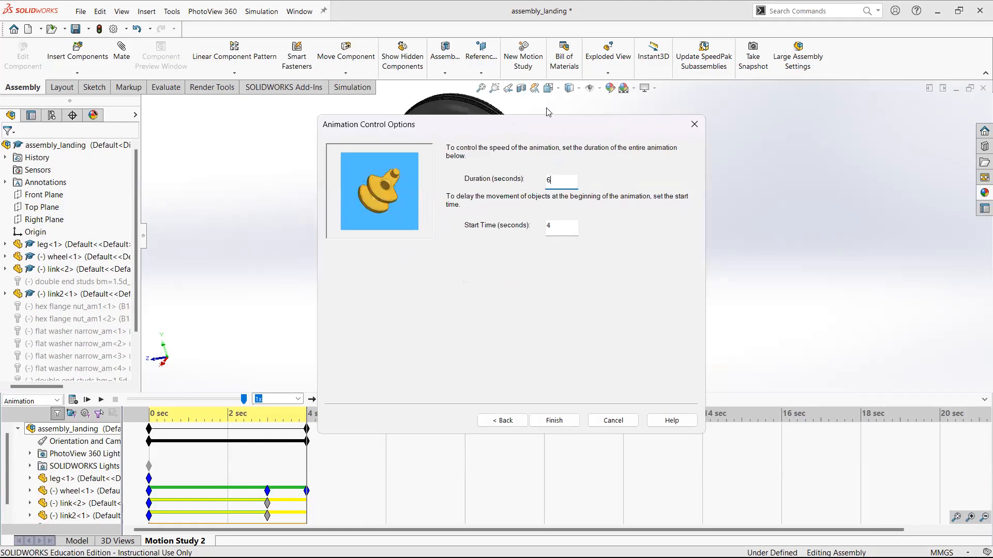
pyautogui.moveTo(549, 124); pyautogui.dragTo(584, 108)
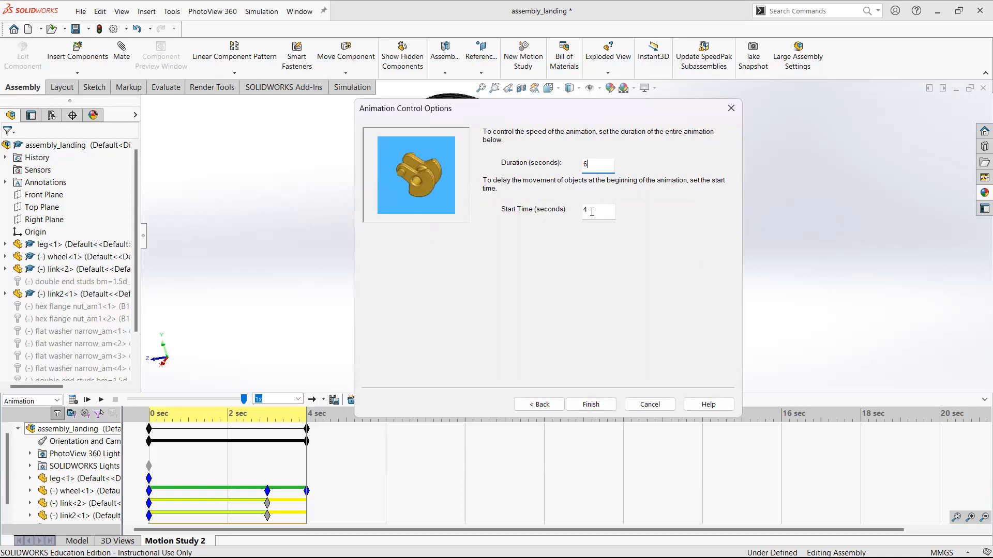
pyautogui.click(591, 405)
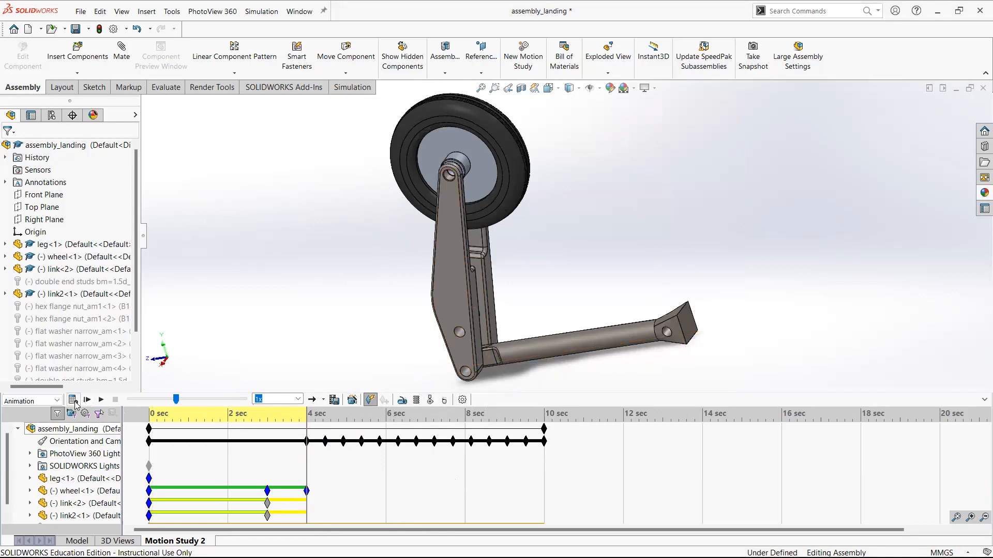
pyautogui.click(73, 401)
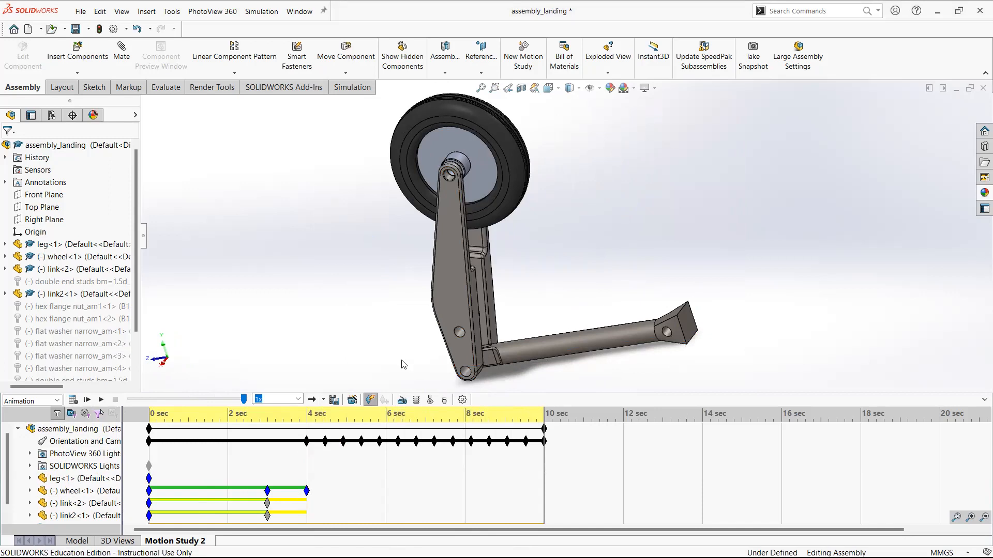
# Step: Add an Explode animation with the Animation Wizard, lasting 4 seconds and starting at 9 seconds
pyautogui.click(352, 400)
pyautogui.click(474, 220)
pyautogui.click(474, 234)
pyautogui.click(473, 220)
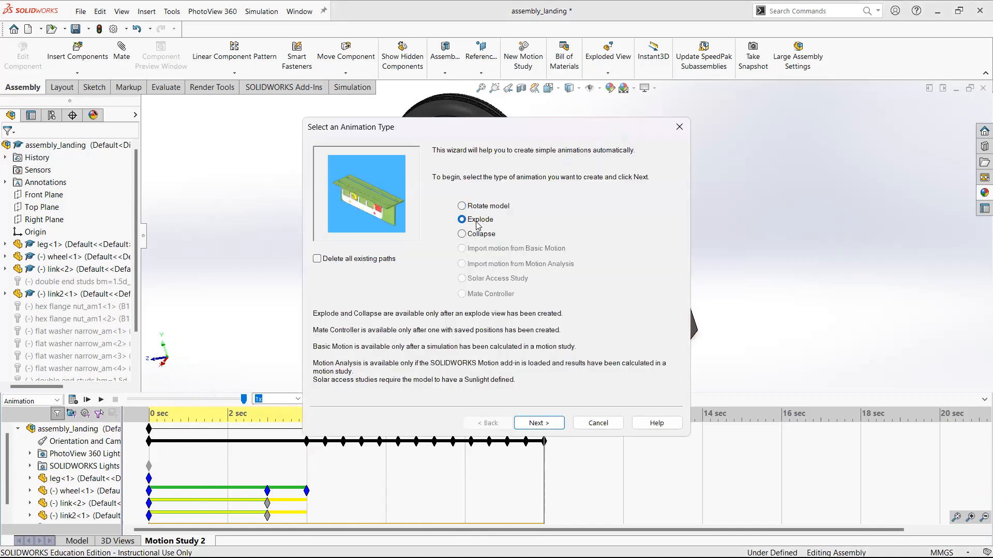
pyautogui.click(539, 423)
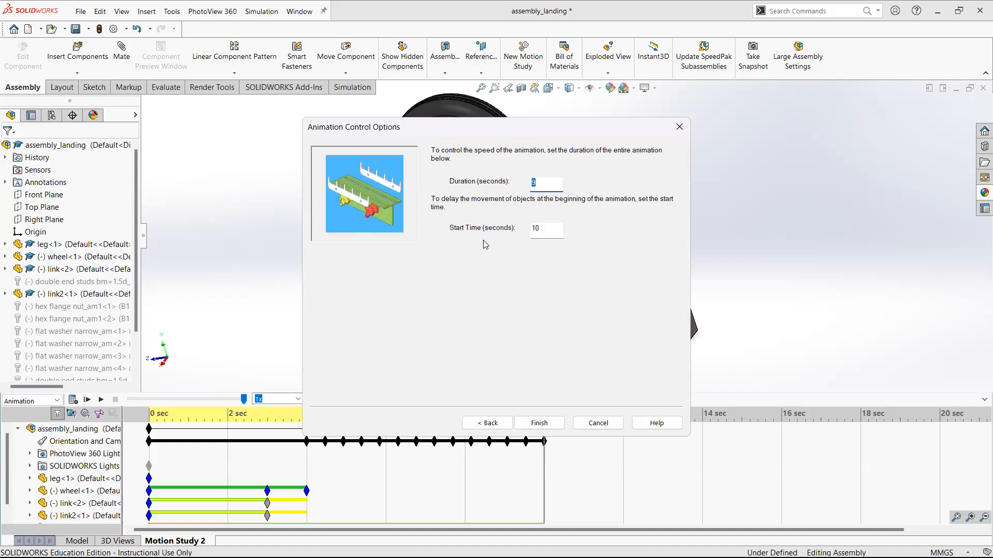
pyautogui.write('4')
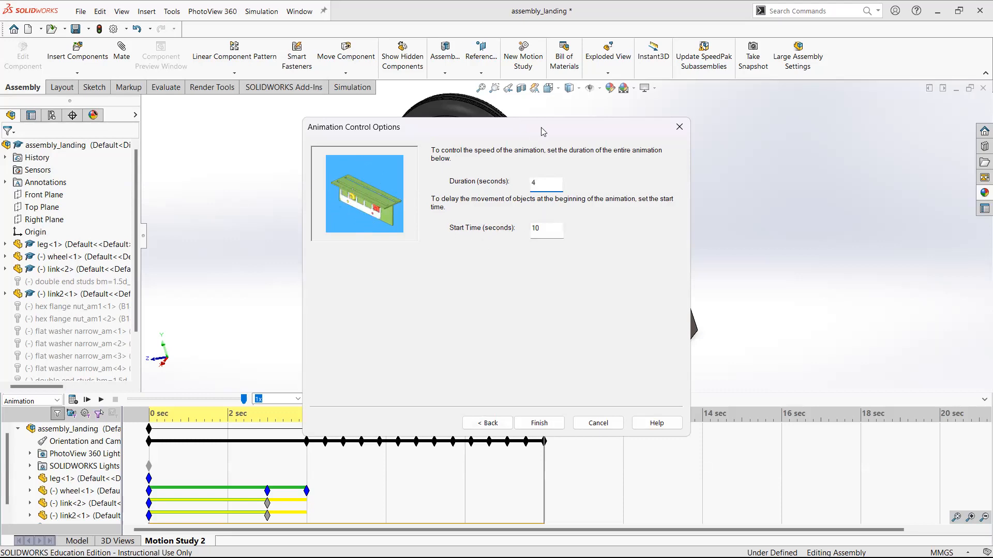
pyautogui.moveTo(542, 130); pyautogui.dragTo(721, 95)
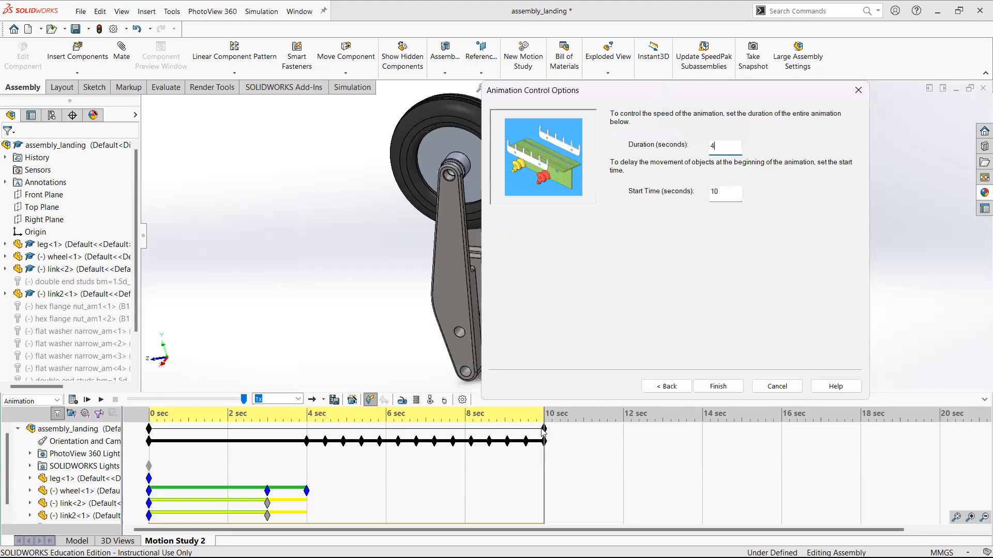
pyautogui.doubleClick(729, 197)
pyautogui.write('9')
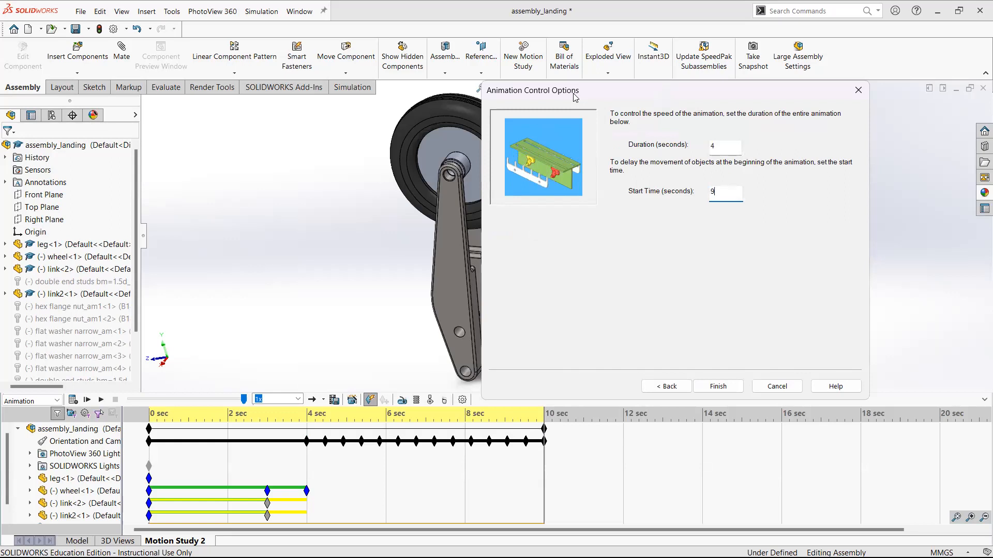
pyautogui.moveTo(574, 97); pyautogui.dragTo(506, 96)
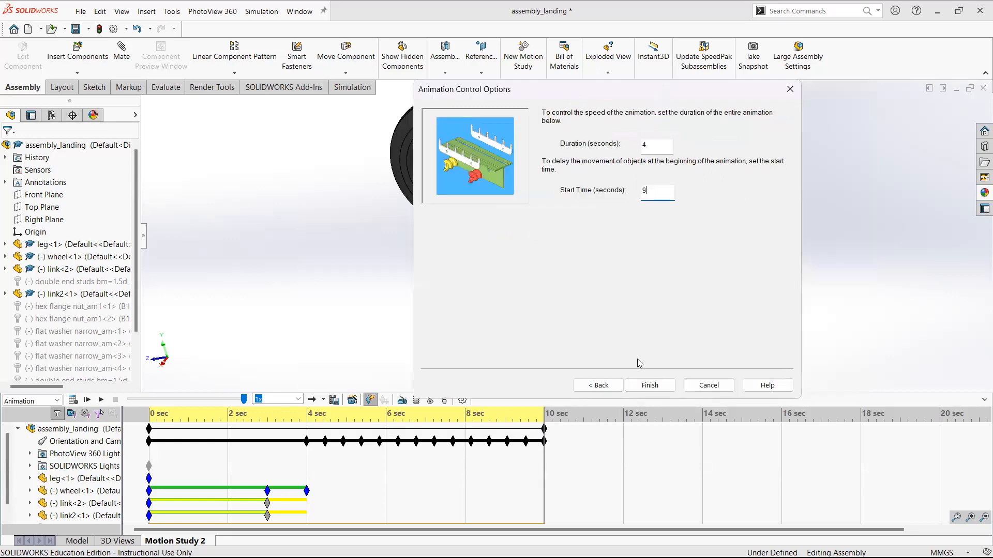
pyautogui.click(649, 386)
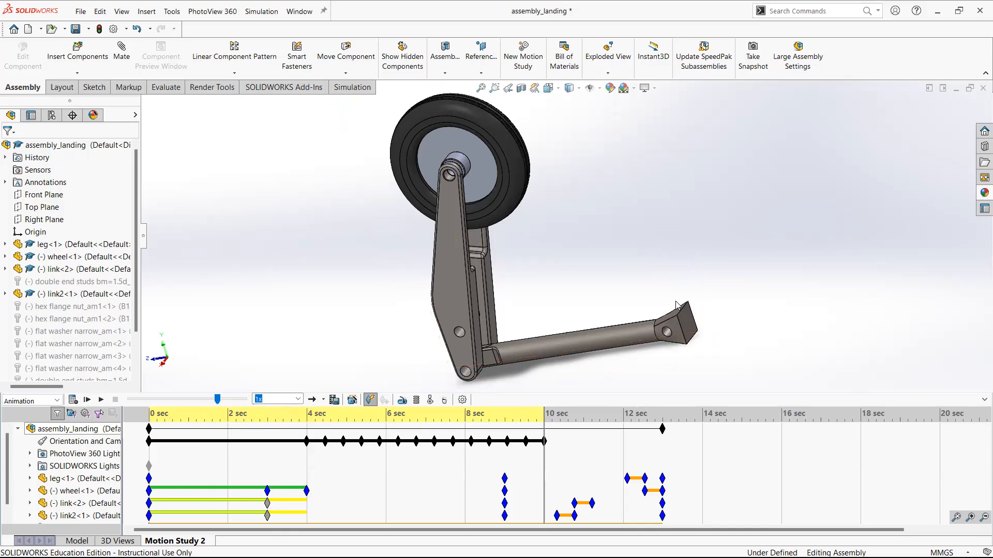
# Step: Record an isometric camera view at 13 seconds on the timeline and calculate the motion study
pyautogui.click(664, 454)
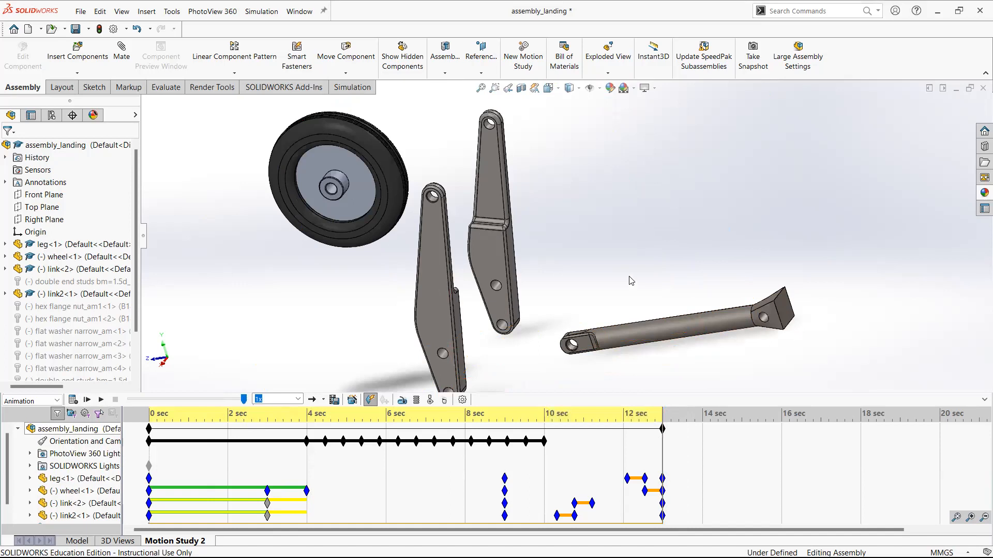
pyautogui.hotkey('ctrl', '7')
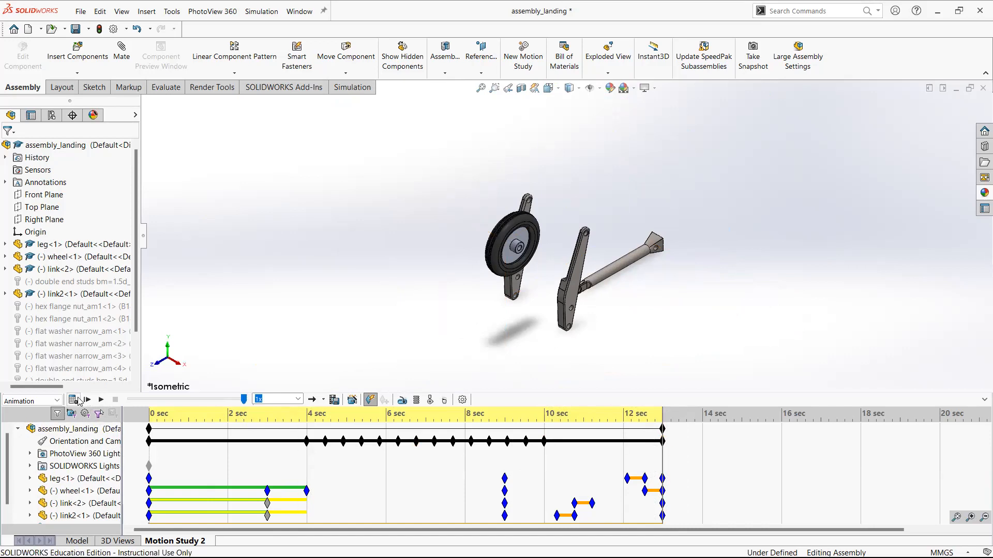
pyautogui.click(78, 400)
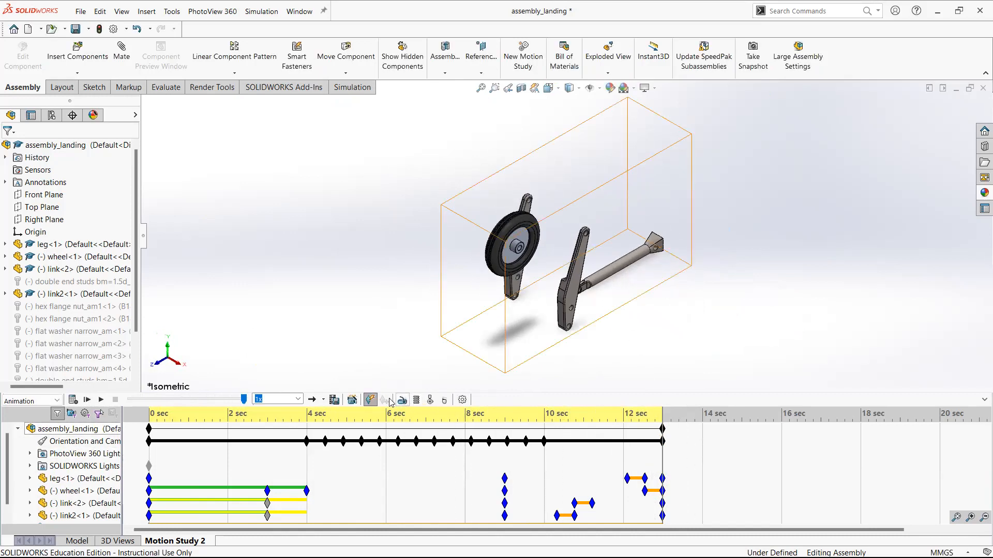
# Step: Add a Collapse animation with the Animation Wizard, lasting 5 seconds and starting at 13 seconds, and play the study from the start
pyautogui.click(353, 401)
pyautogui.click(537, 423)
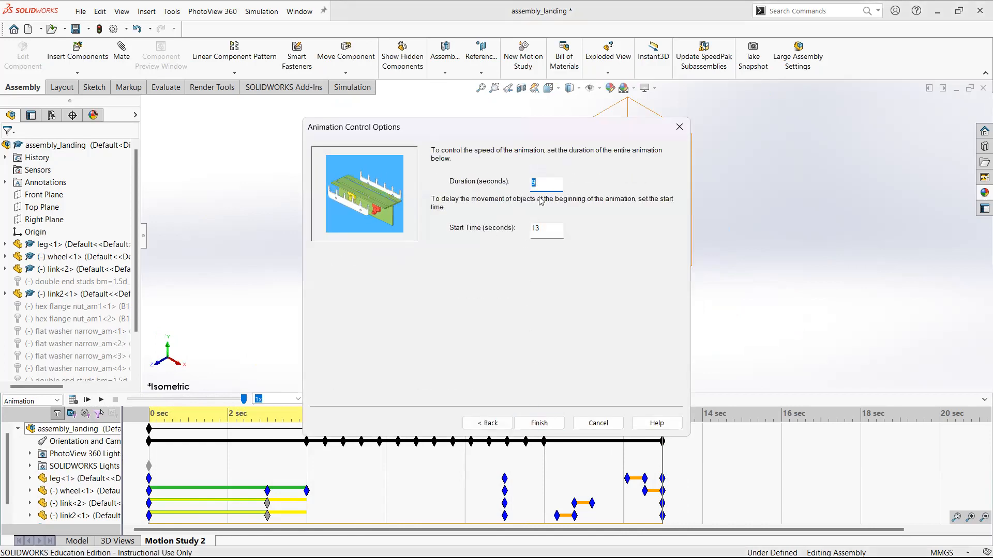
pyautogui.write('5')
pyautogui.click(547, 229)
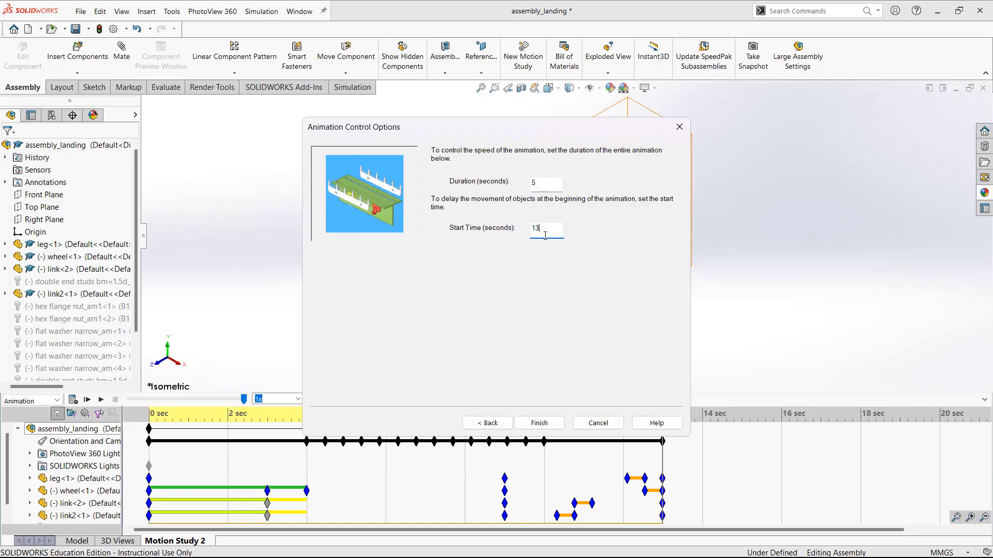
pyautogui.click(549, 423)
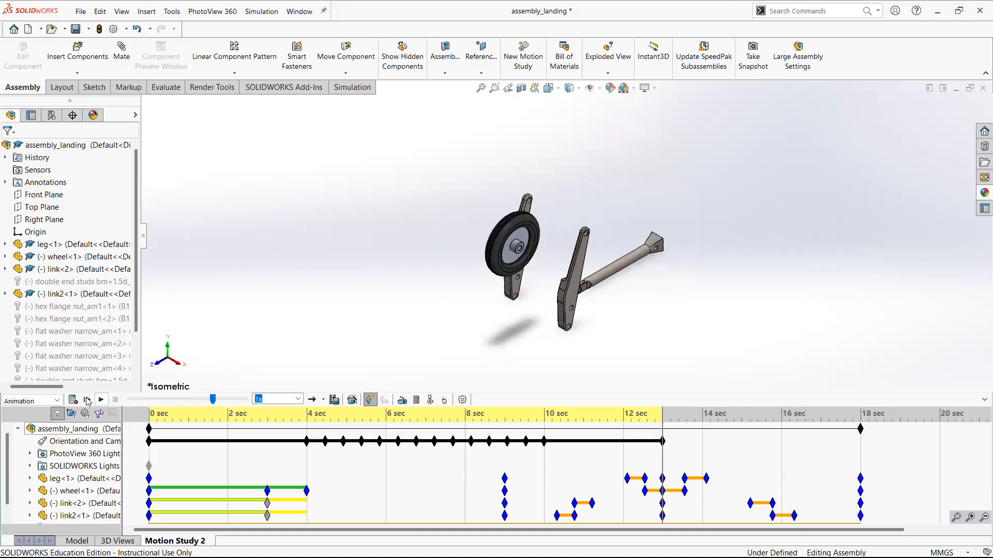
pyautogui.click(86, 401)
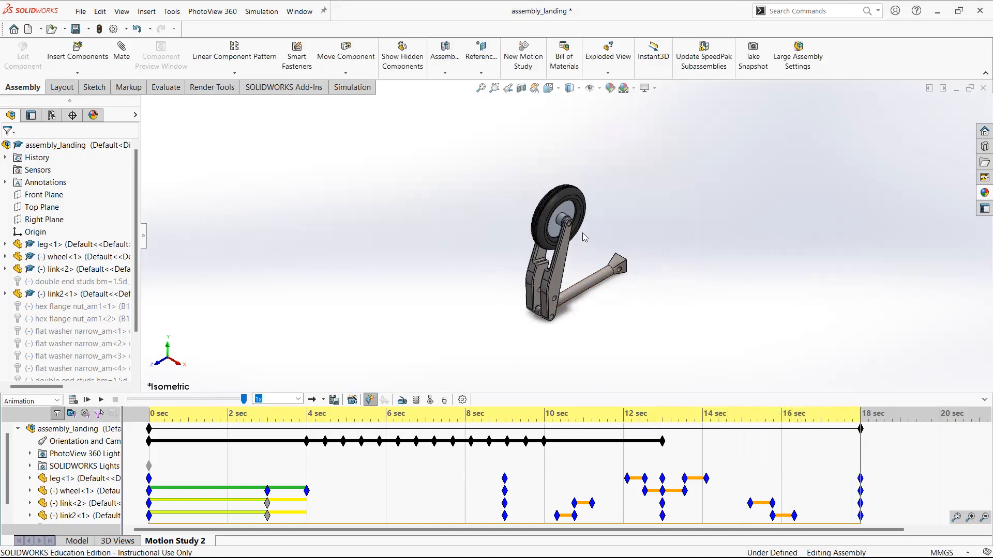
# Step: At 19 seconds on the timeline, swing the wheel down toward the leg and record a closer camera view
pyautogui.click(900, 436)
pyautogui.moveTo(573, 197); pyautogui.dragTo(646, 235)
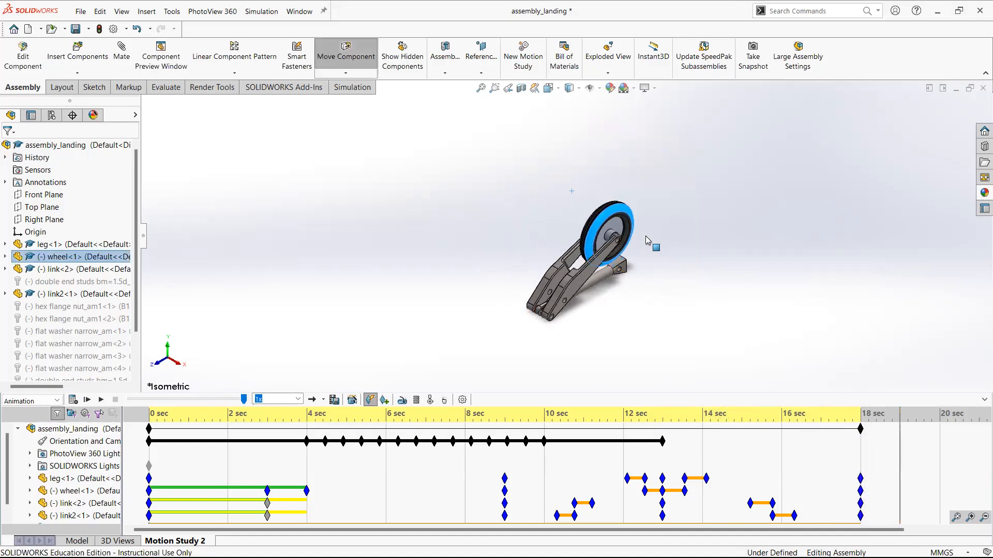
pyautogui.scroll(-4, 631, 270)
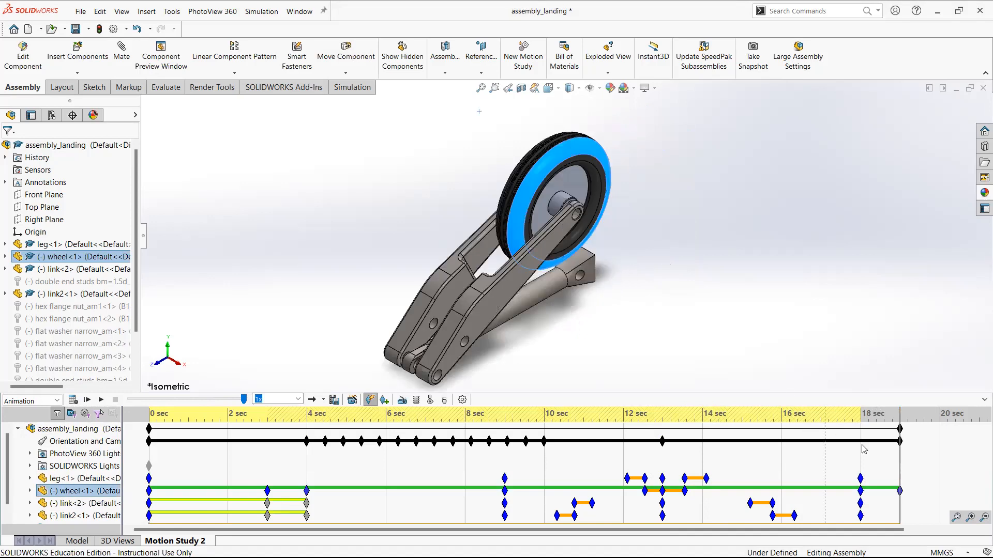
pyautogui.click(733, 260)
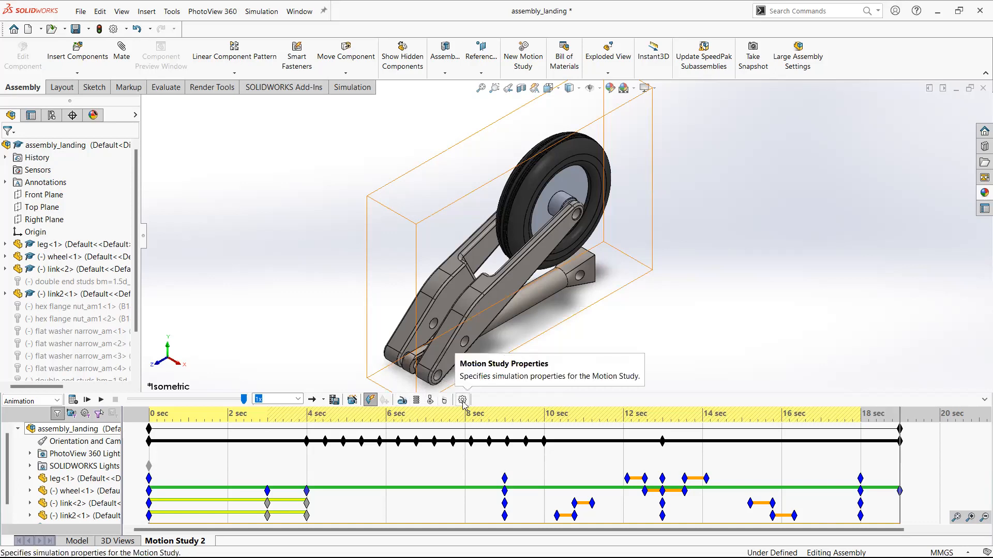
# Step: Add a rotary motor on the hole face at the lower end of link2 and reverse its direction
pyautogui.click(403, 401)
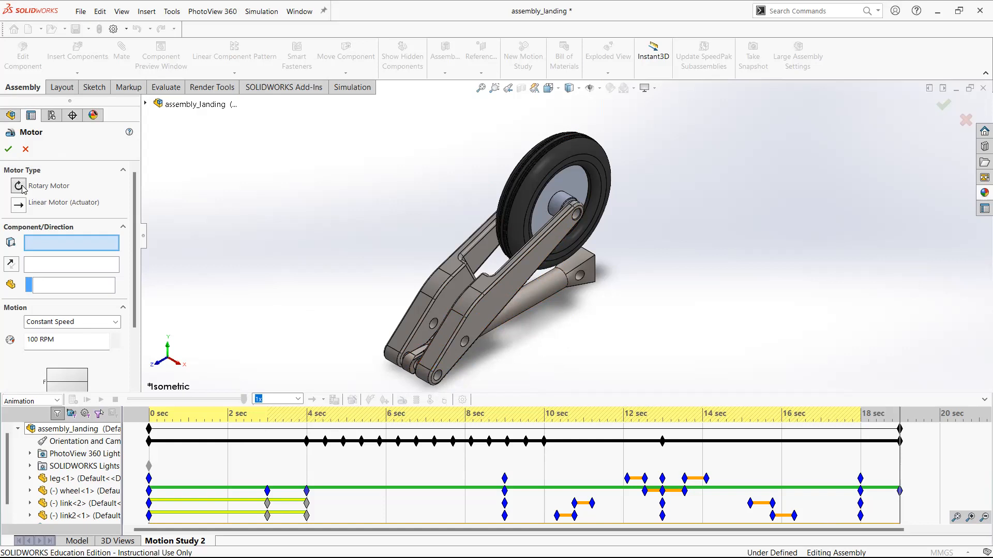
pyautogui.scroll(-2, 471, 381)
pyautogui.scroll(1, 497, 370)
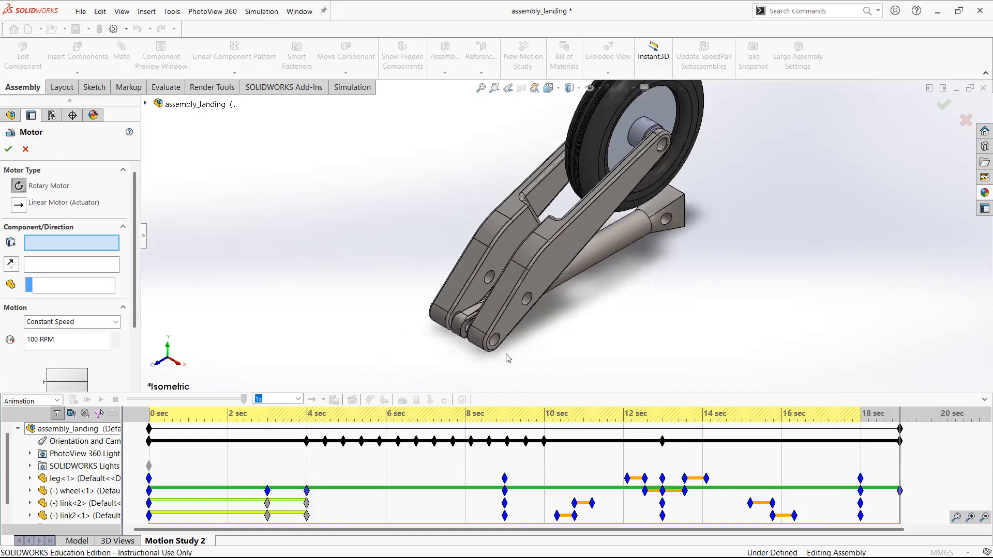
pyautogui.click(493, 343)
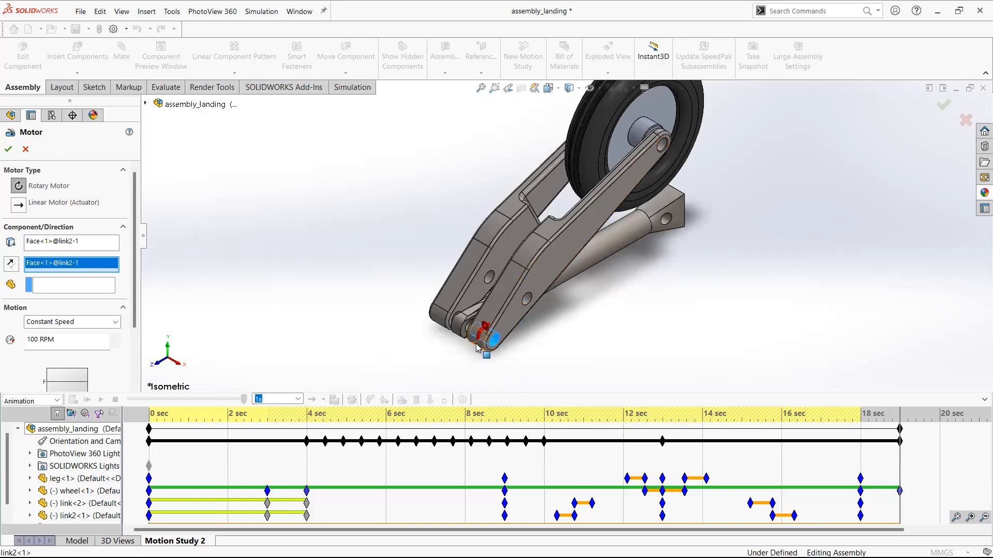
pyautogui.scroll(5, 581, 293)
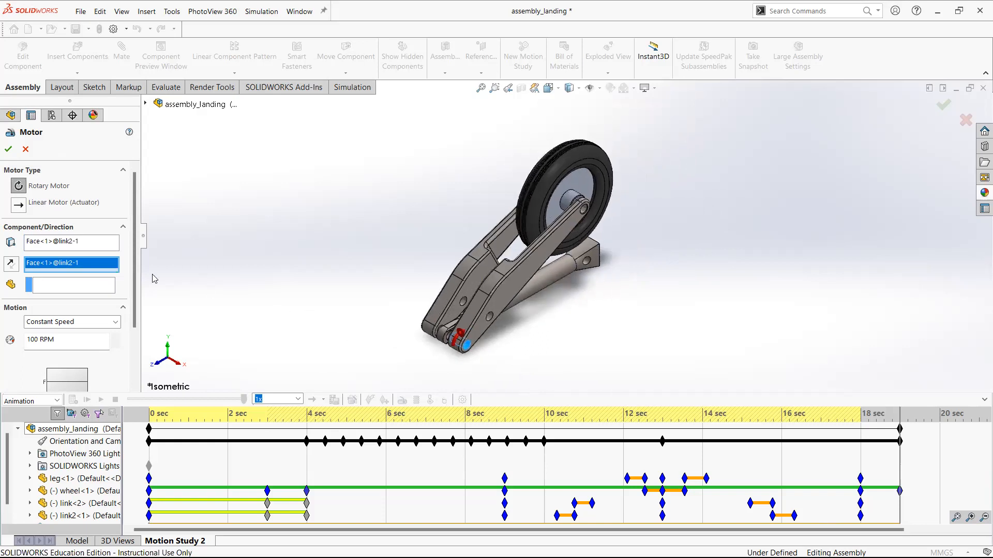
pyautogui.click(11, 266)
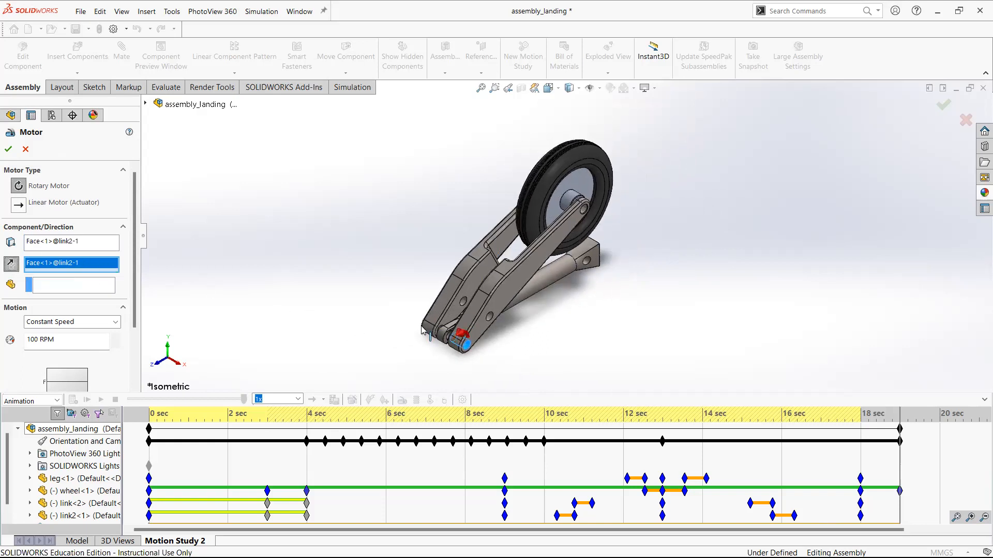
pyautogui.click(11, 265)
pyautogui.click(10, 266)
pyautogui.click(115, 323)
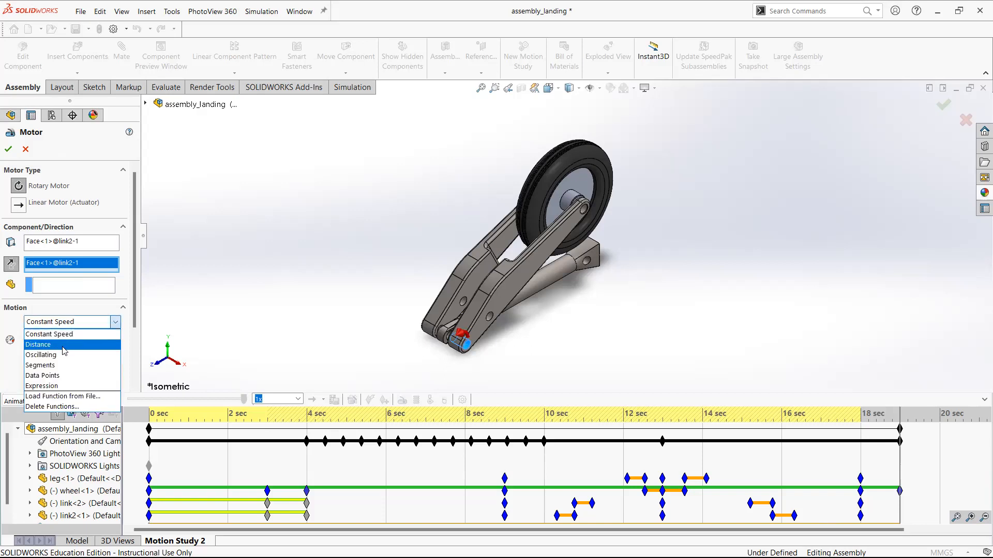
pyautogui.click(64, 346)
pyautogui.scroll(-2, 130, 305)
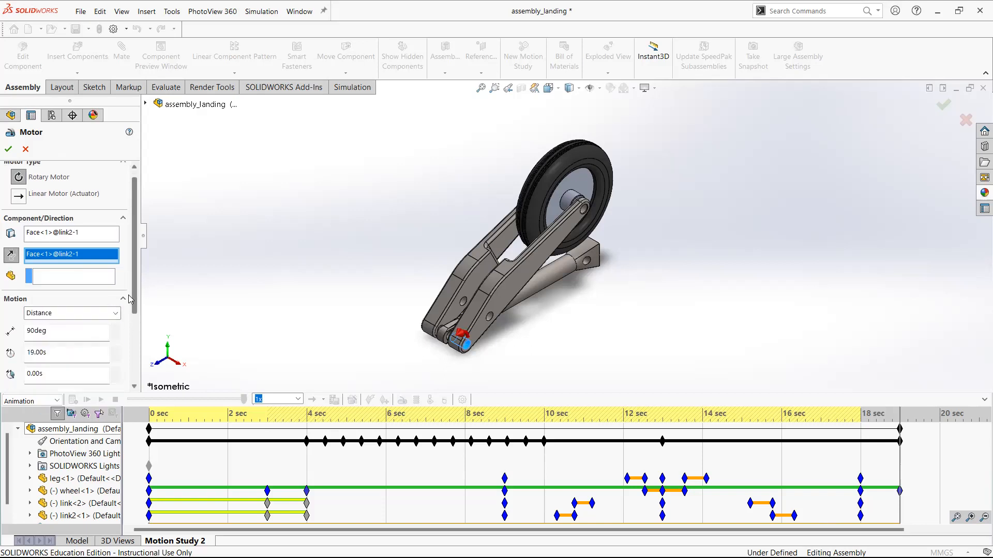
pyautogui.scroll(-1, 108, 295)
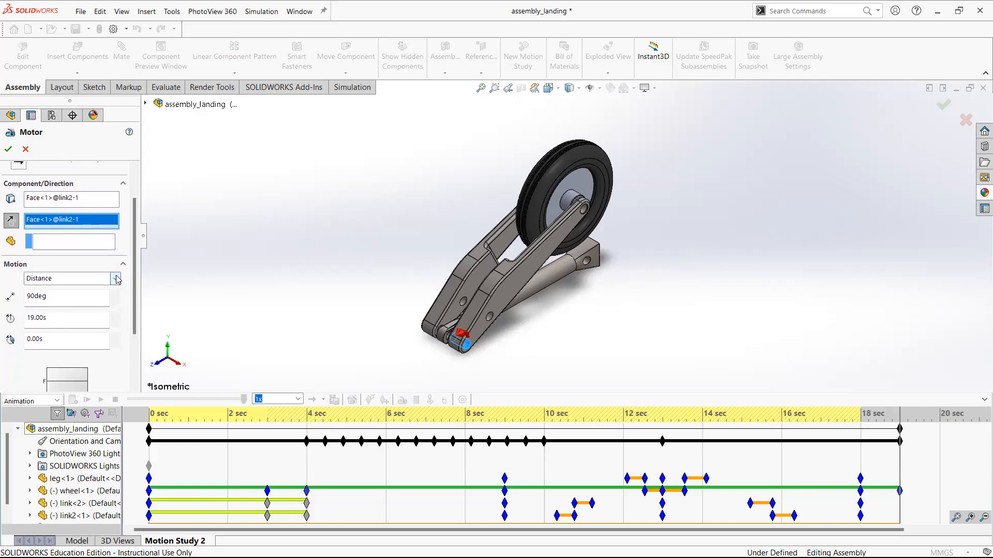
pyautogui.click(116, 279)
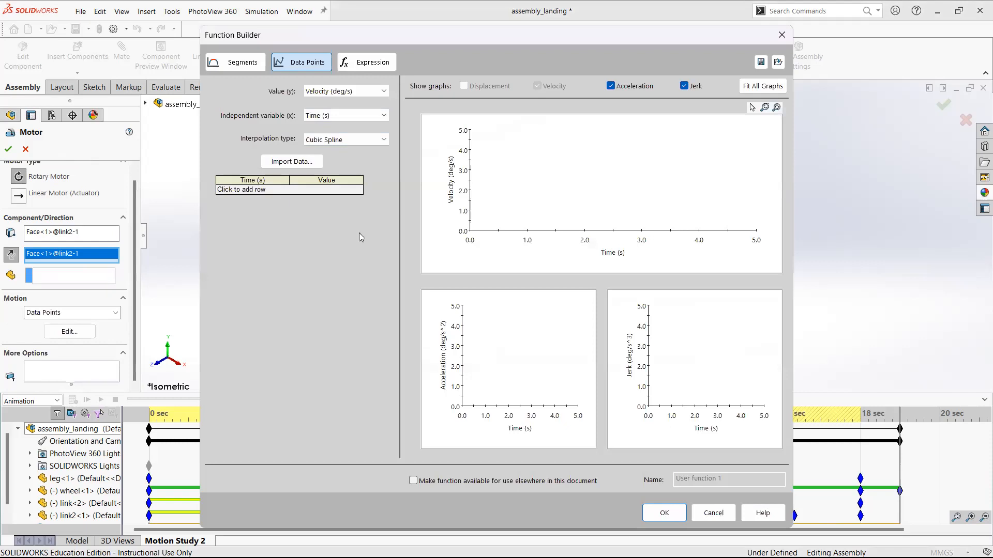
pyautogui.click(714, 515)
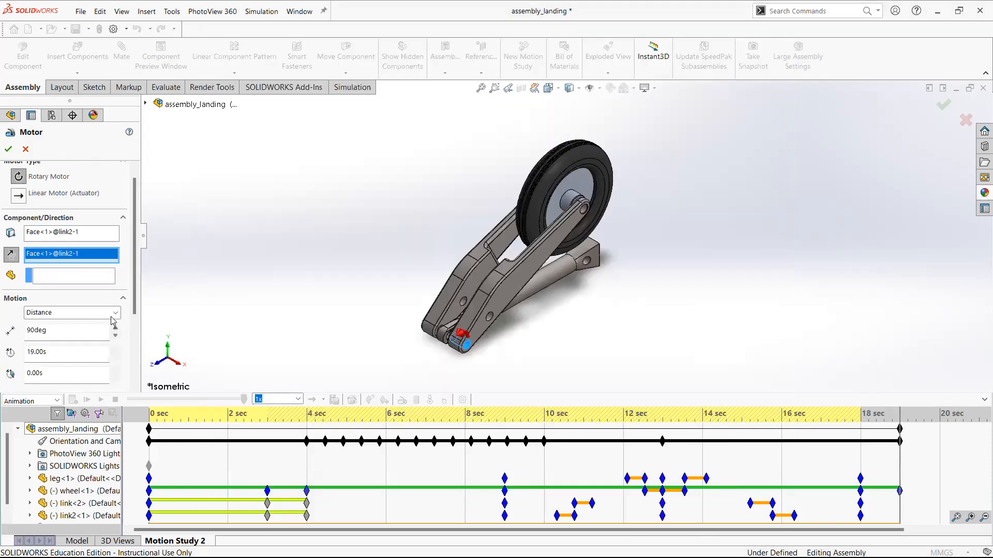
pyautogui.click(114, 314)
pyautogui.click(58, 325)
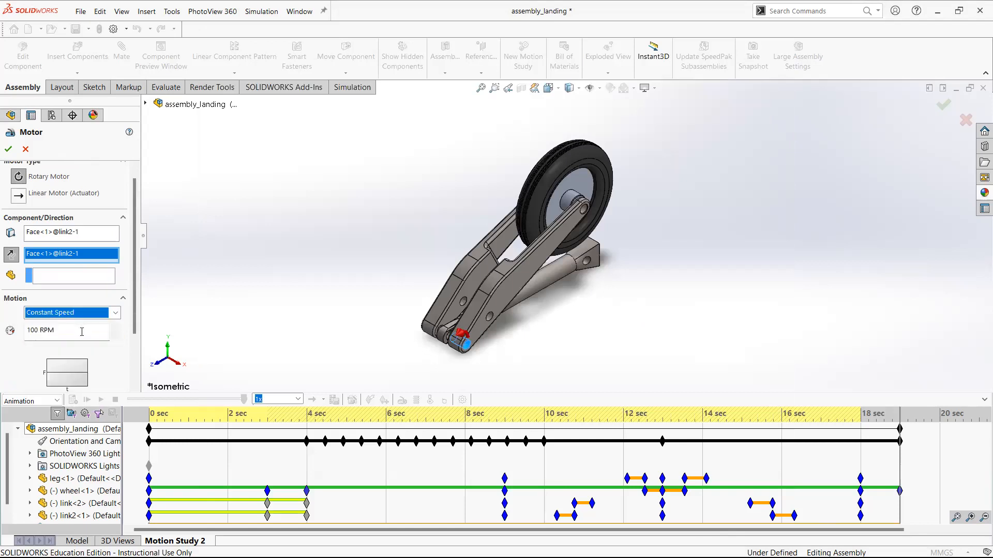
# Step: Set the motor's constant speed to 1 RPM and create the motor
pyautogui.click(61, 331)
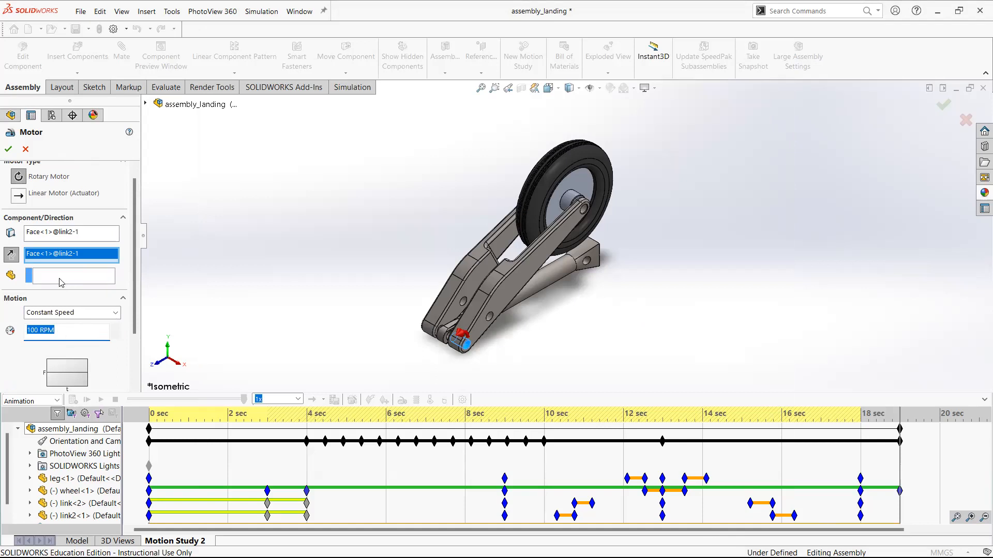
pyautogui.click(942, 450)
pyautogui.tripleClick(74, 331)
pyautogui.write('1')
pyautogui.click(9, 150)
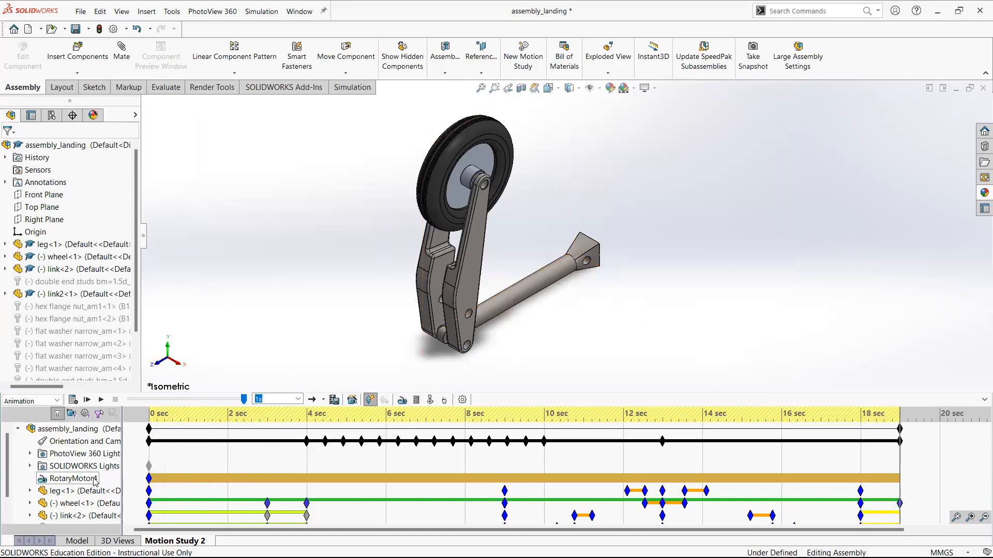
# Step: Arrange the rotary motor's timeline keys so that it runs only from 19 to 20 seconds
pyautogui.moveTo(149, 478)
pyautogui.moveTo(150, 479); pyautogui.dragTo(659, 475)
pyautogui.moveTo(851, 466); pyautogui.dragTo(902, 478)
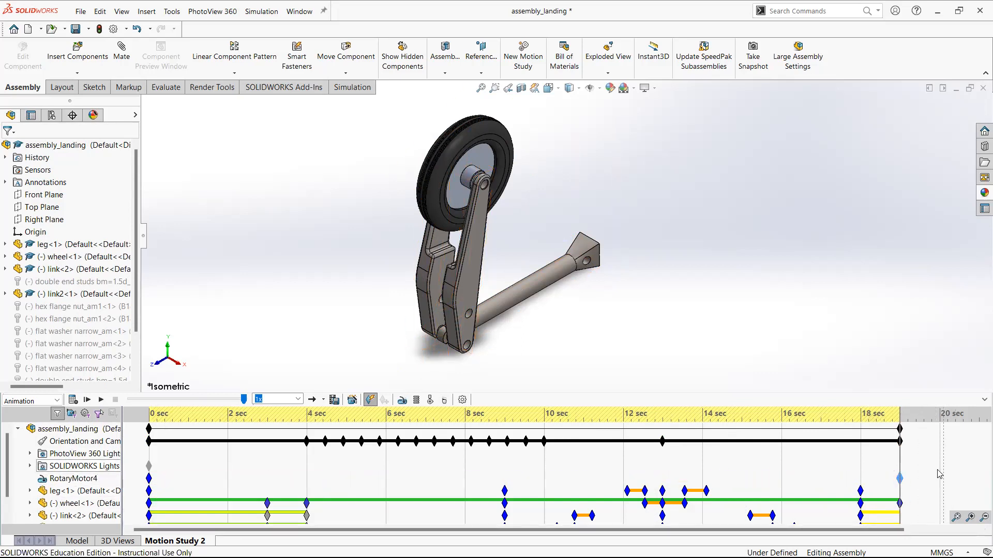
pyautogui.moveTo(903, 530); pyautogui.dragTo(977, 531)
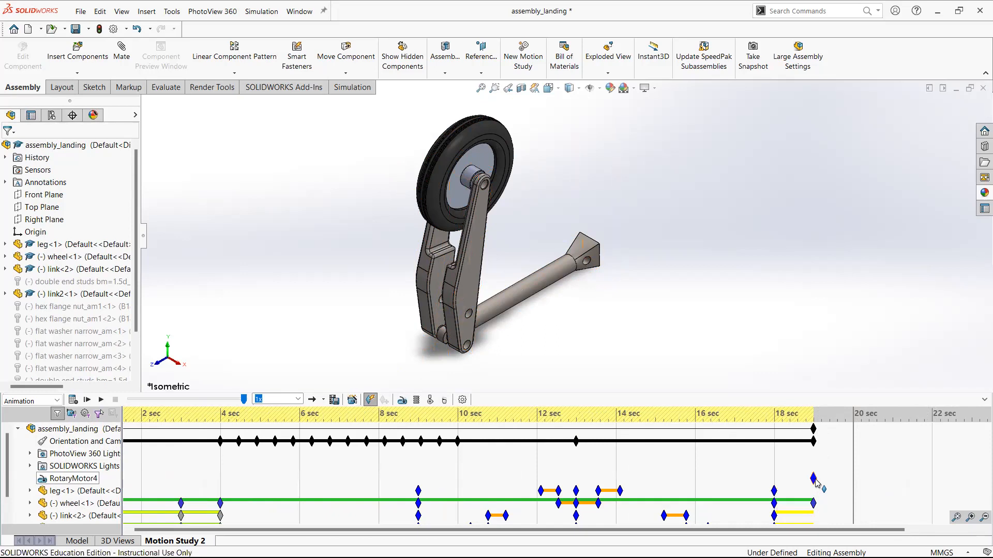
pyautogui.moveTo(816, 482); pyautogui.dragTo(852, 480)
pyautogui.rightClick(853, 480)
pyautogui.click(876, 416)
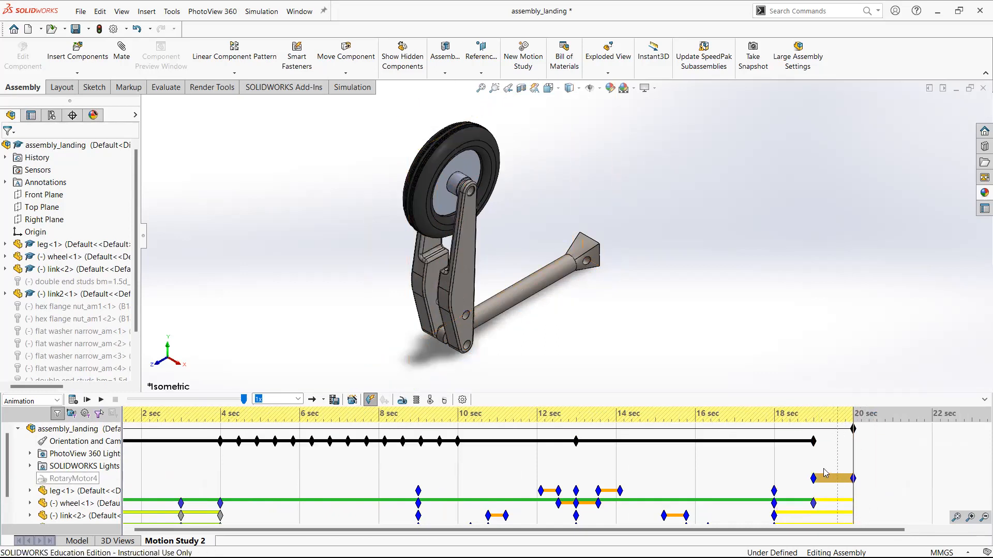
# Step: Turn the rotary motor back on at 20 seconds and calculate the motion study
pyautogui.rightClick(87, 479)
pyautogui.click(173, 416)
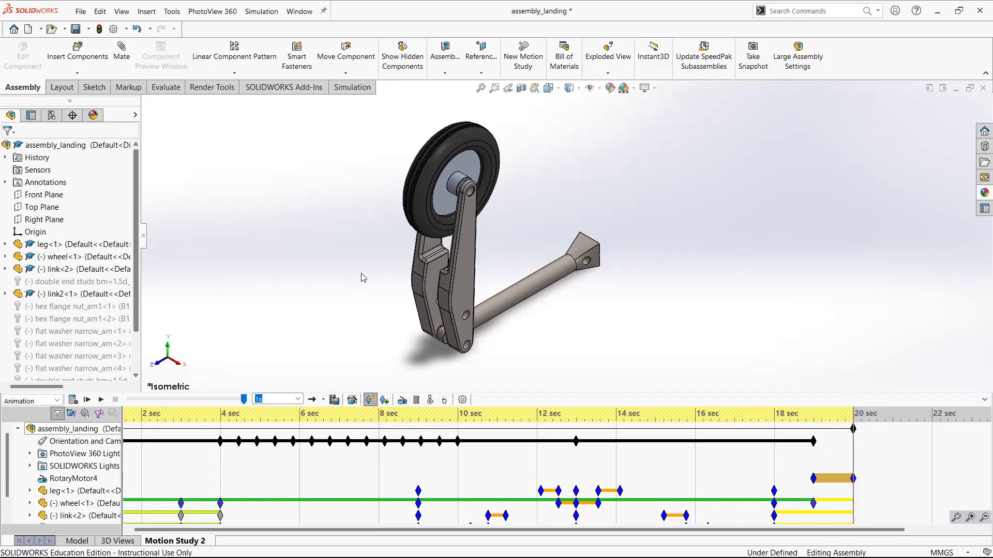
pyautogui.click(74, 399)
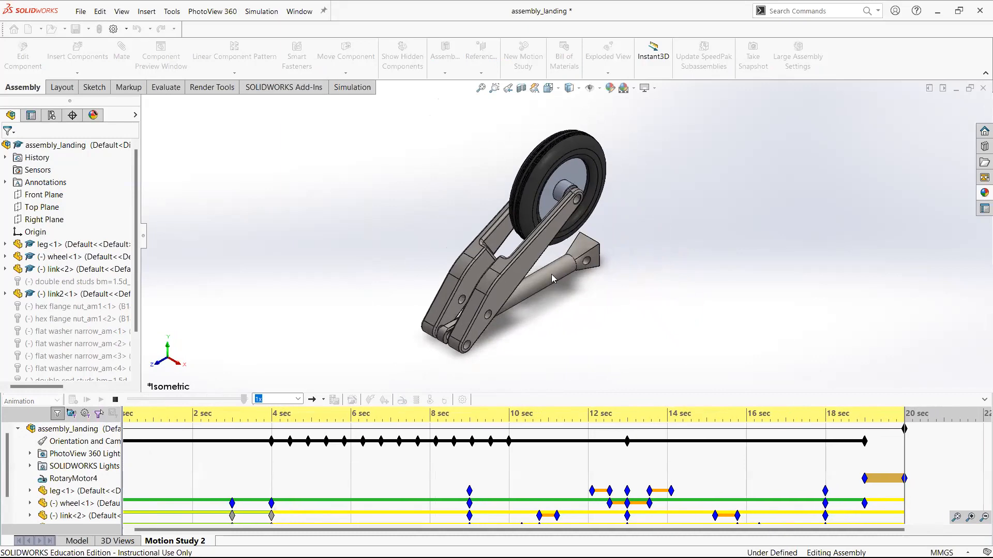
# Step: Extend the rotary motor's end key to 22 seconds and recalculate the motion study
pyautogui.moveTo(905, 478); pyautogui.dragTo(954, 487)
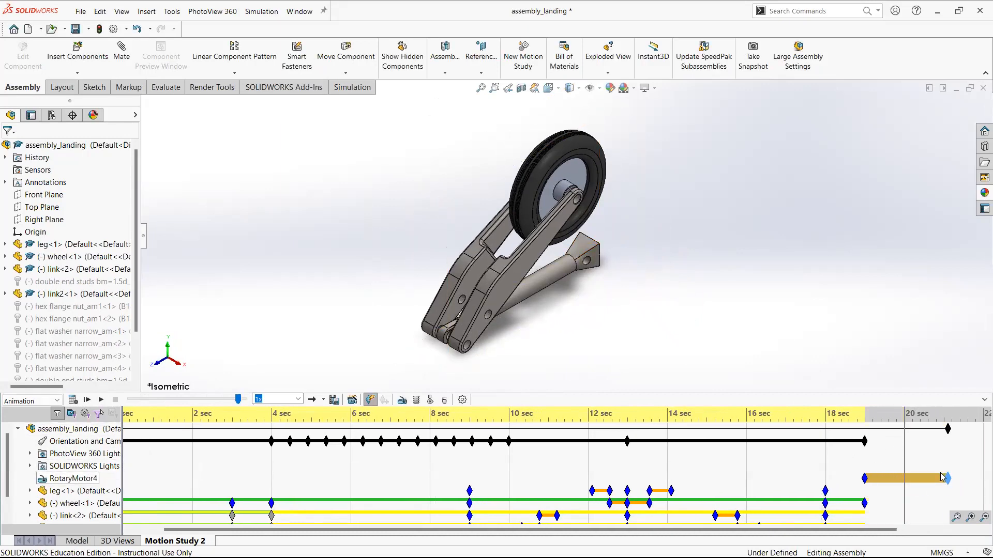
pyautogui.moveTo(835, 529); pyautogui.dragTo(903, 531)
pyautogui.moveTo(848, 479); pyautogui.dragTo(884, 479)
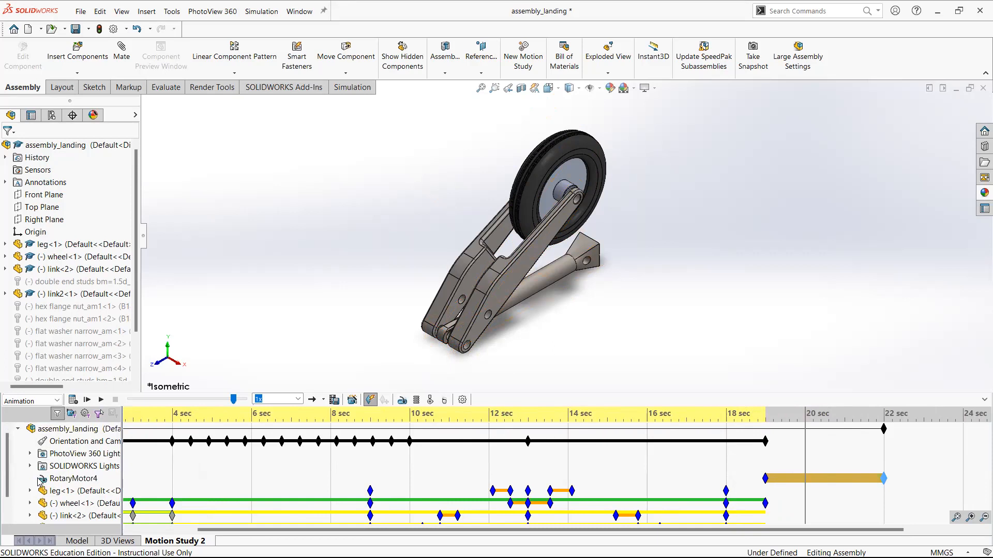
pyautogui.click(75, 401)
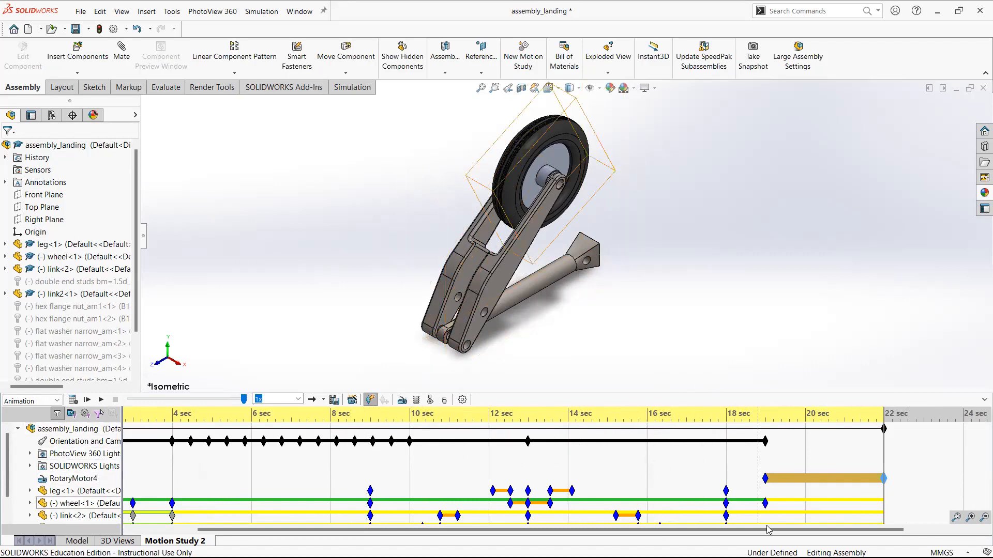
pyautogui.moveTo(731, 531); pyautogui.dragTo(622, 538)
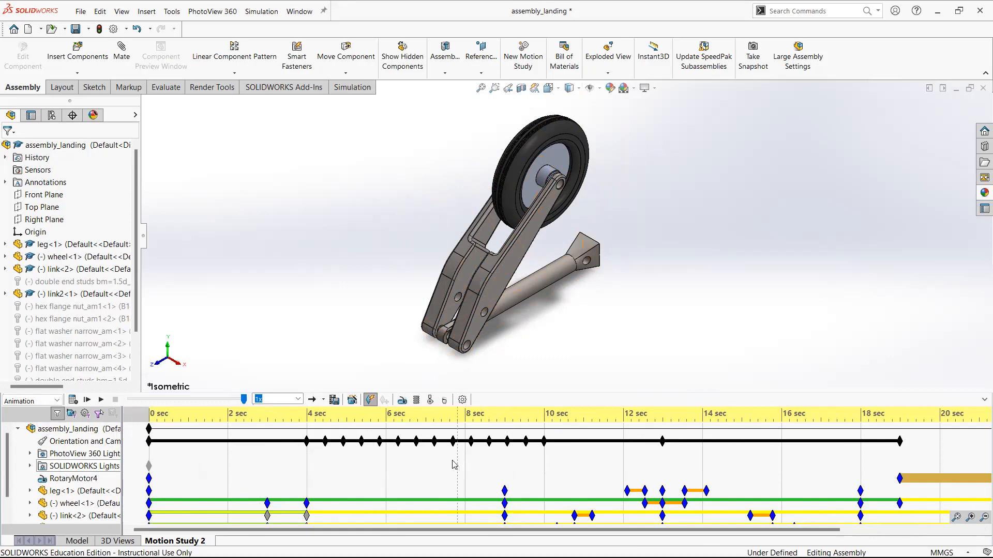
# Step: Start saving the animation to the Assembly folder as an MP4 video file named SW101_animation
pyautogui.click(334, 399)
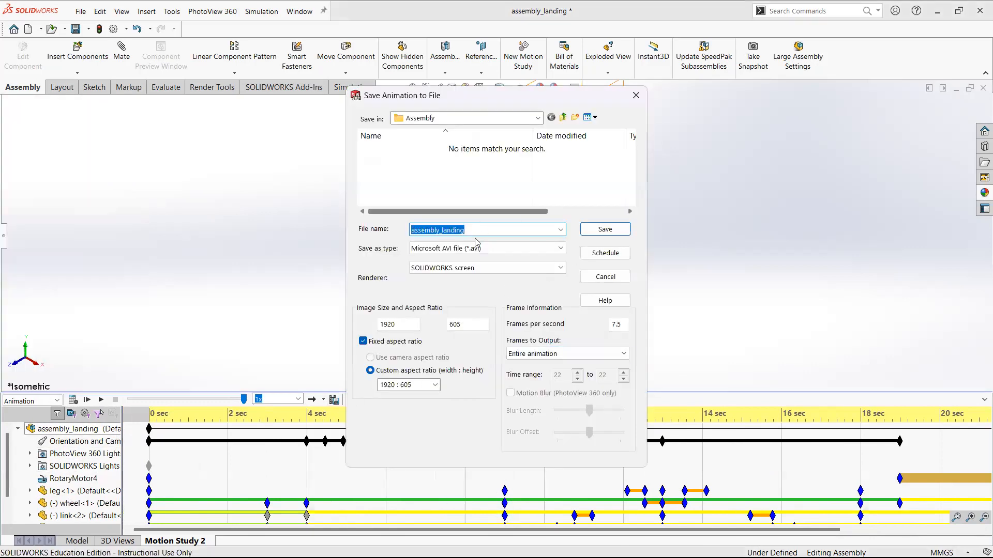
pyautogui.click(514, 249)
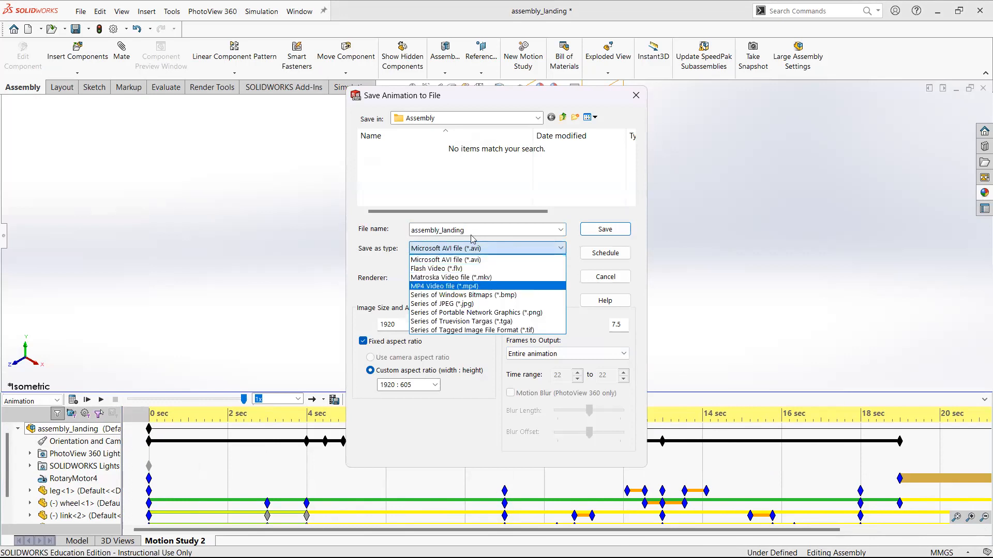
pyautogui.click(443, 236)
pyautogui.click(496, 229)
pyautogui.doubleClick(481, 229)
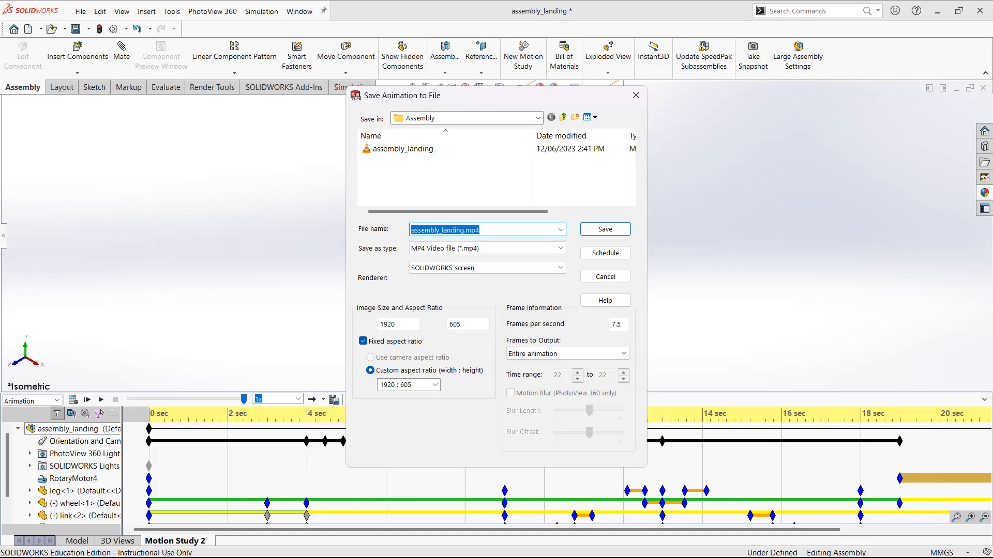
pyautogui.write('SW101_animation')
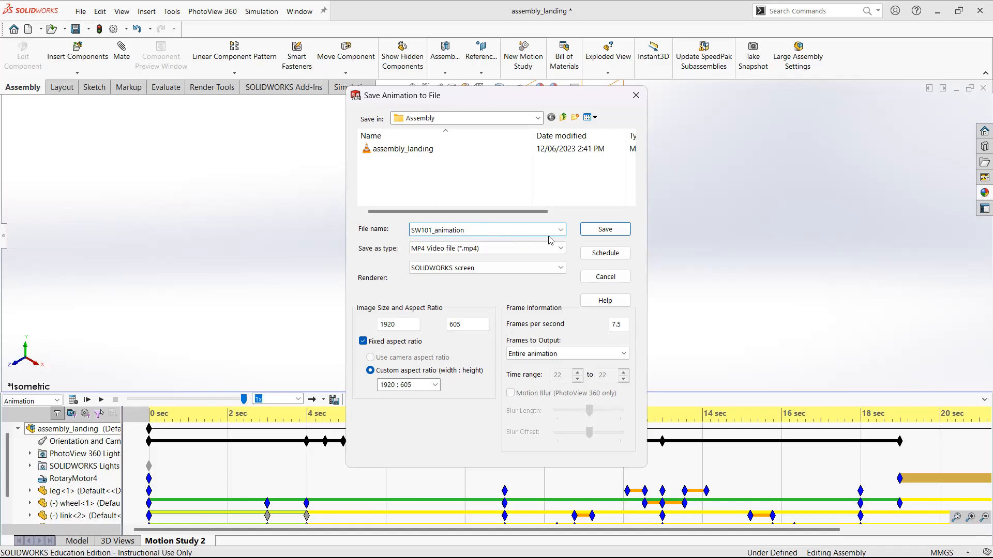
# Step: Save the entire animation at 30 frames per second, recalculating the motion study first, and play the exported video in VLC
pyautogui.click(522, 273)
pyautogui.click(517, 270)
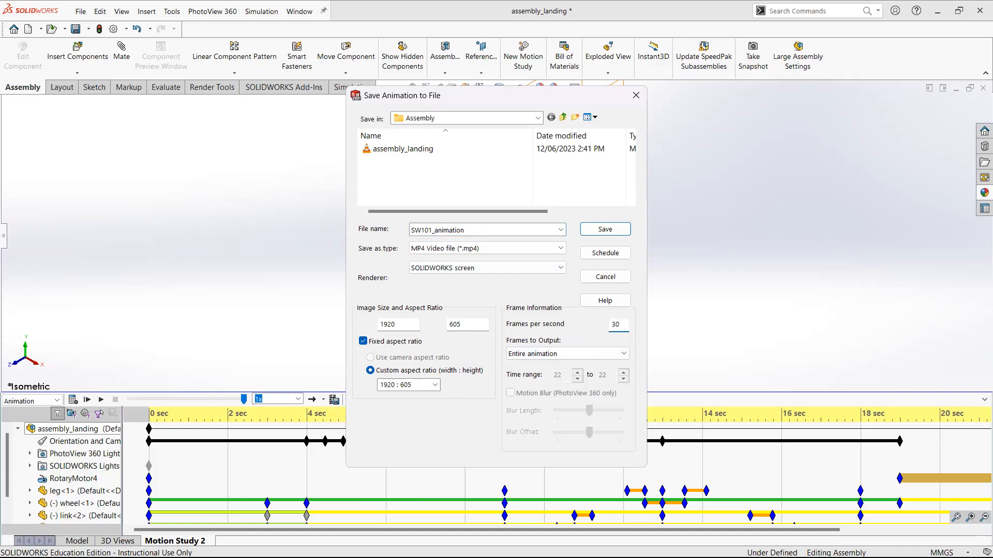
pyautogui.click(604, 357)
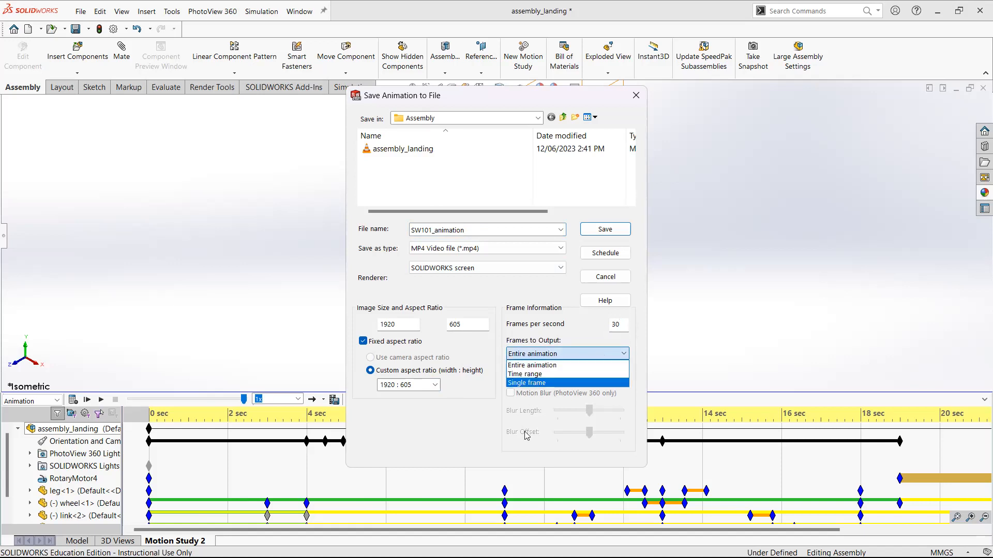
pyautogui.click(585, 357)
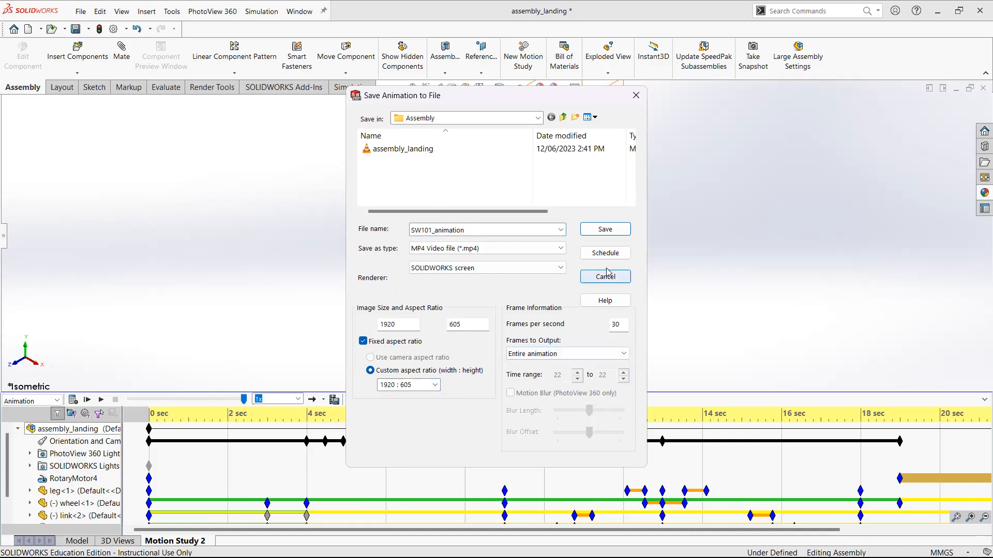
pyautogui.click(609, 239)
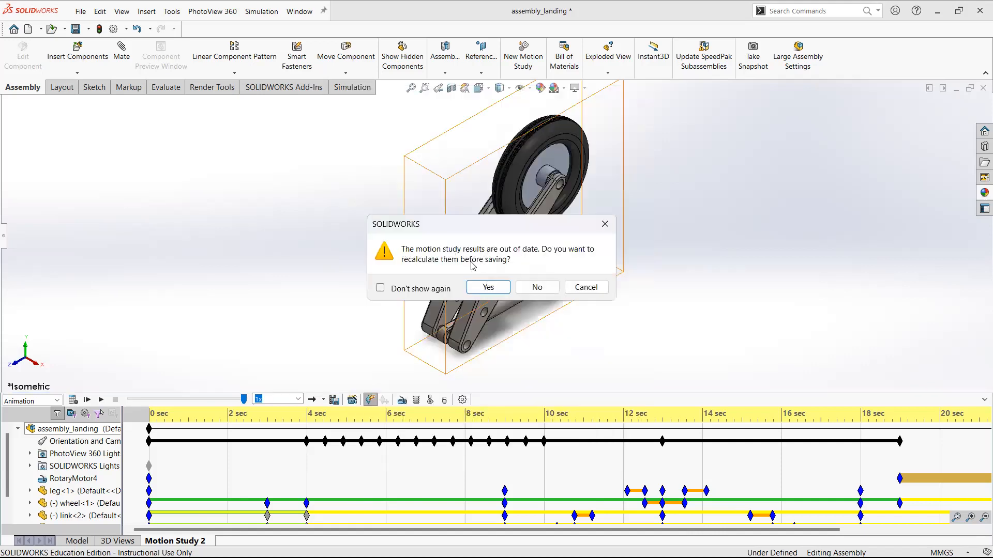
pyautogui.click(488, 288)
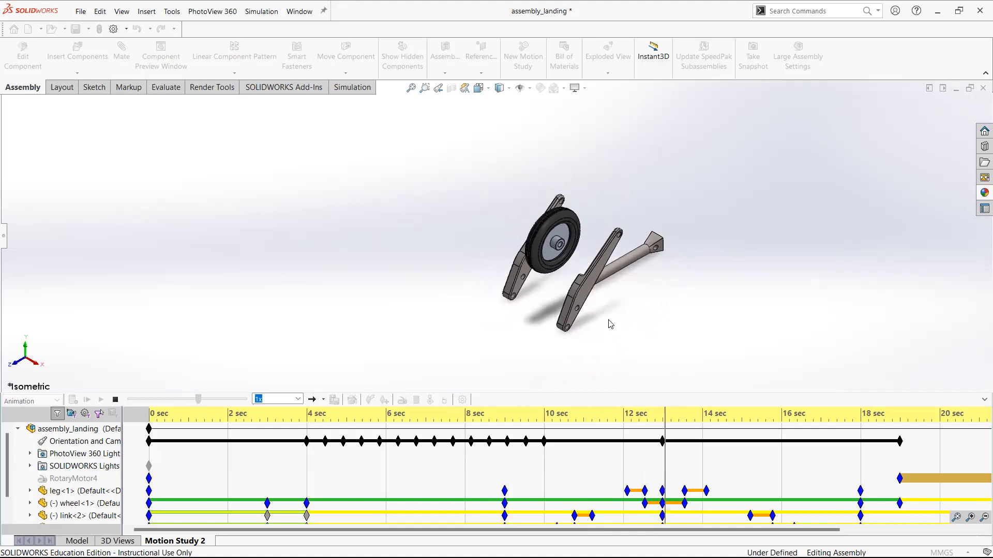
pyautogui.moveTo(710, 529); pyautogui.dragTo(825, 521)
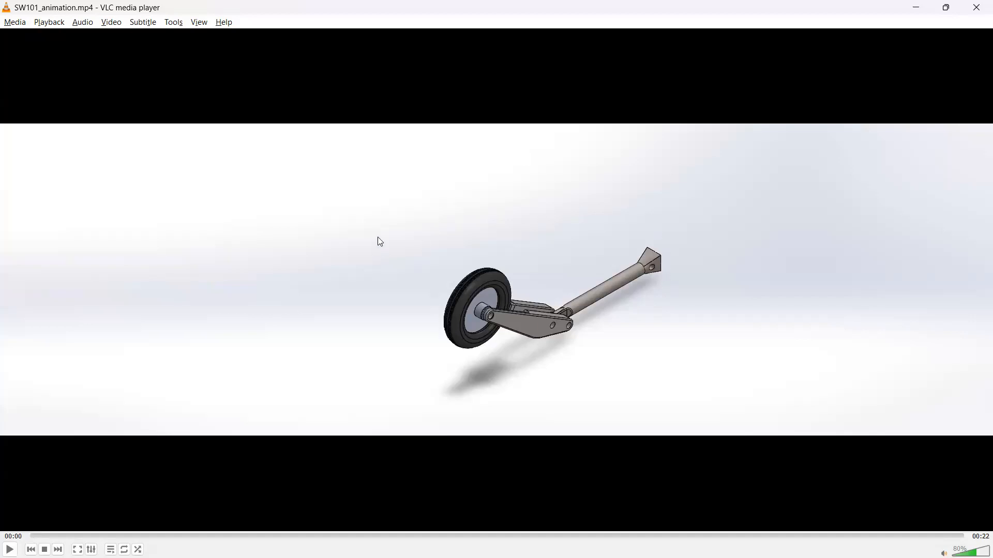
pyautogui.press('space')
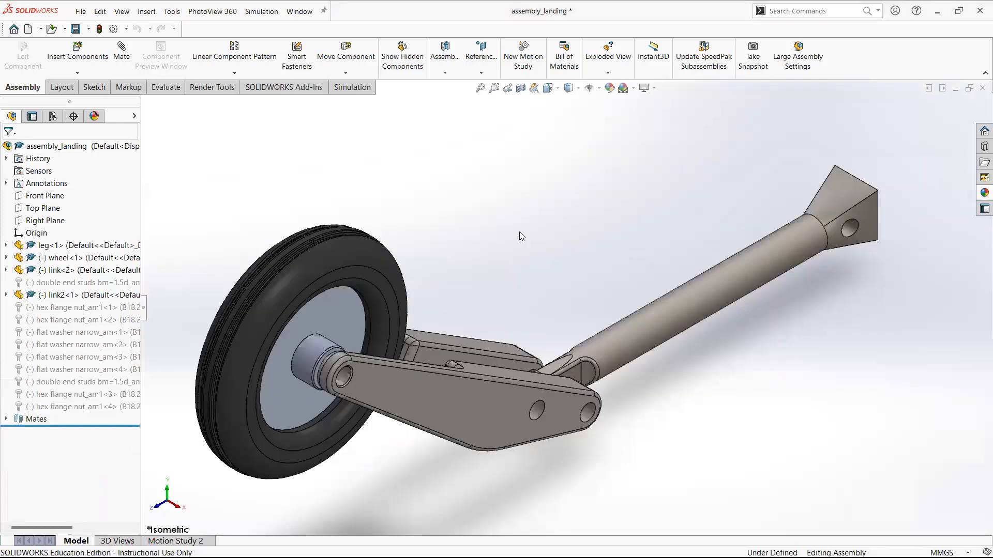
# Step: Make sure the PhotoView 360 add-in is enabled and bring up the rendering tools for the assembly
pyautogui.scroll(4, 519, 232)
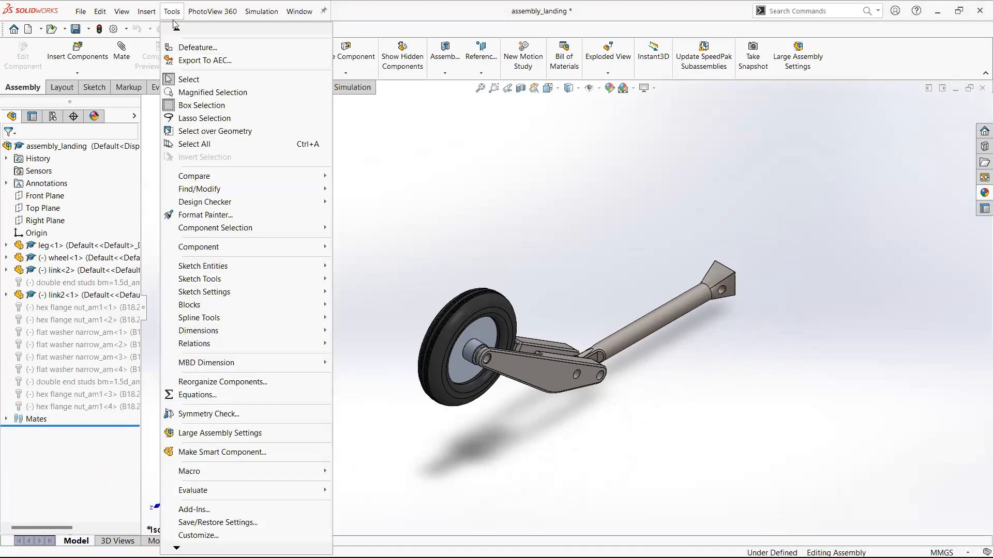
pyautogui.click(226, 513)
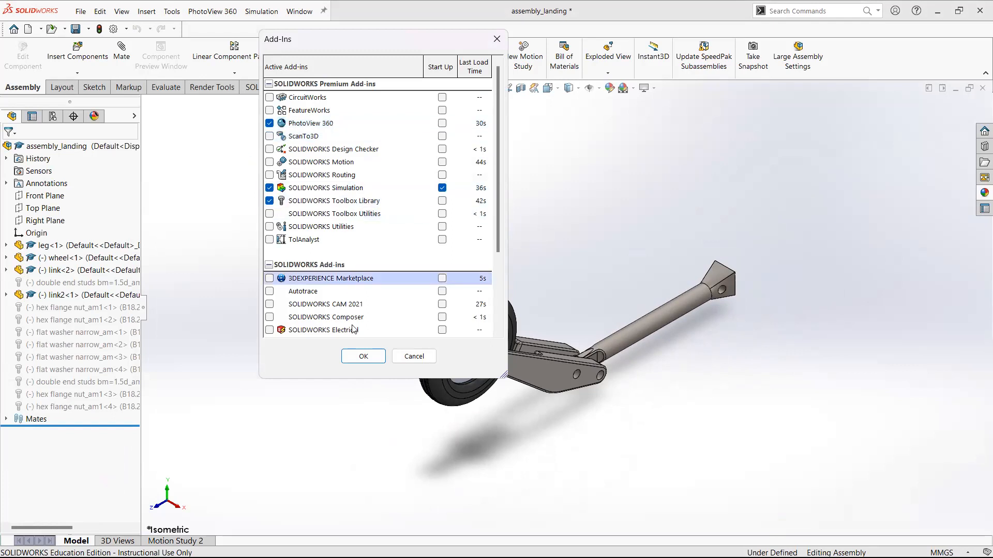
pyautogui.click(377, 356)
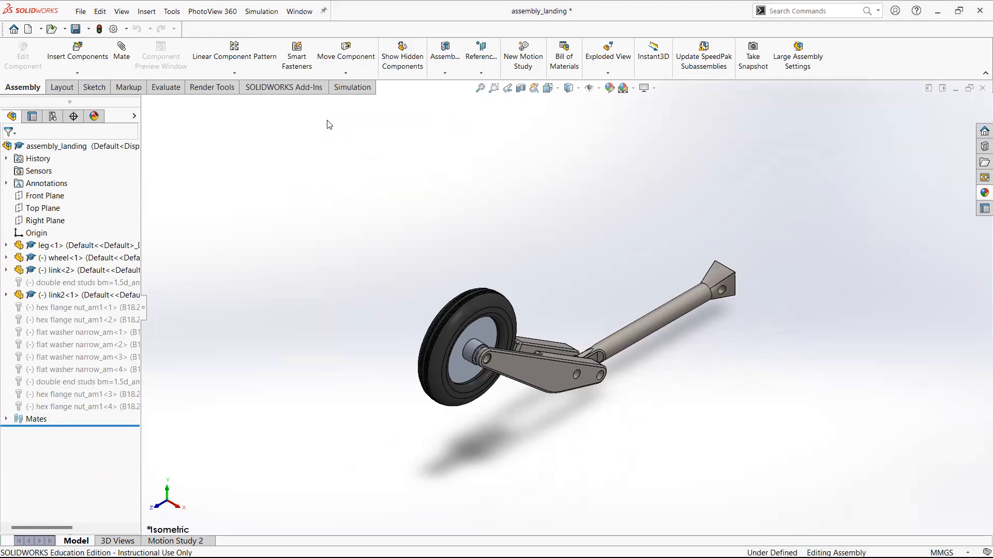
pyautogui.click(217, 88)
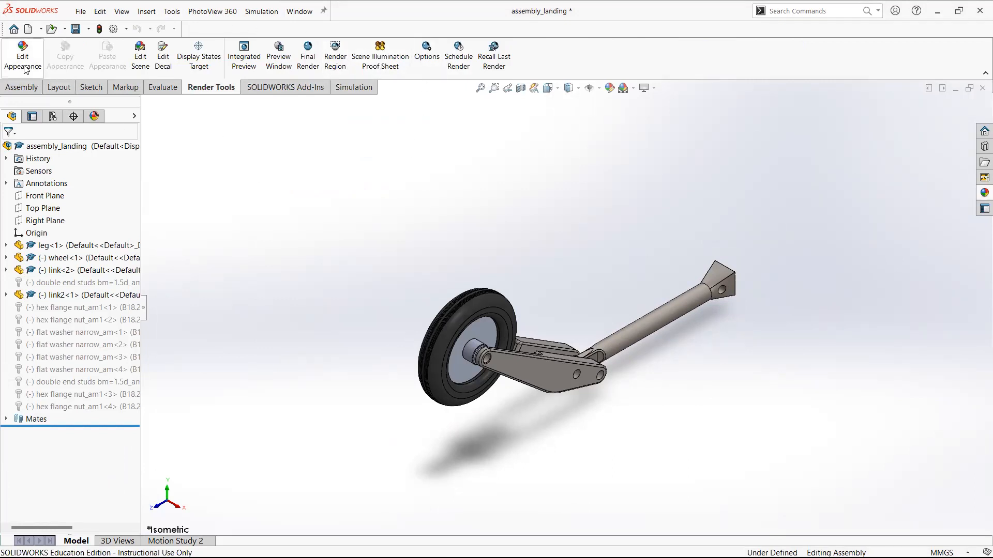
# Step: Try out different scene backdrops, such as Backdrop - Grey with Overhead Light, Rooftop and a photographic background
pyautogui.click(634, 89)
pyautogui.click(667, 129)
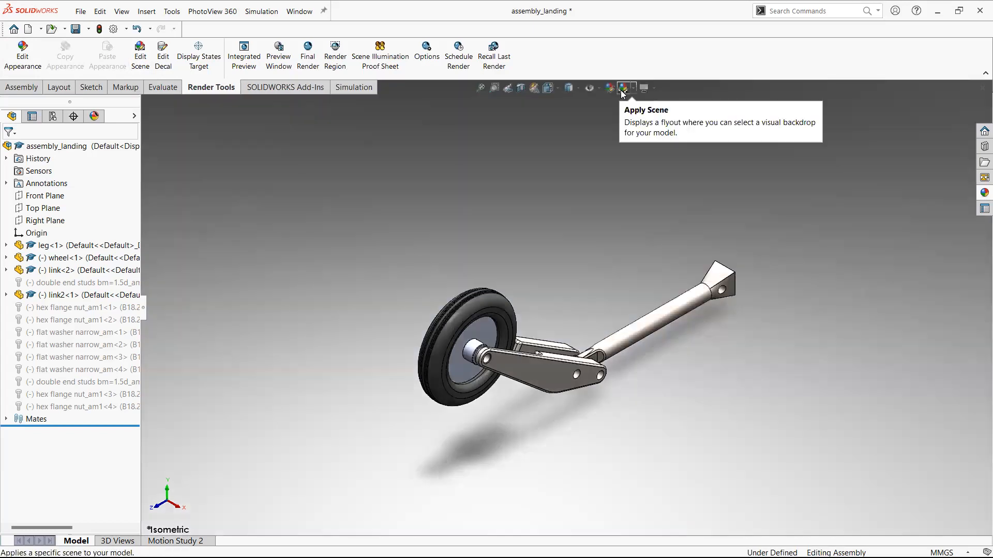
pyautogui.click(623, 90)
pyautogui.click(623, 90)
pyautogui.click(633, 89)
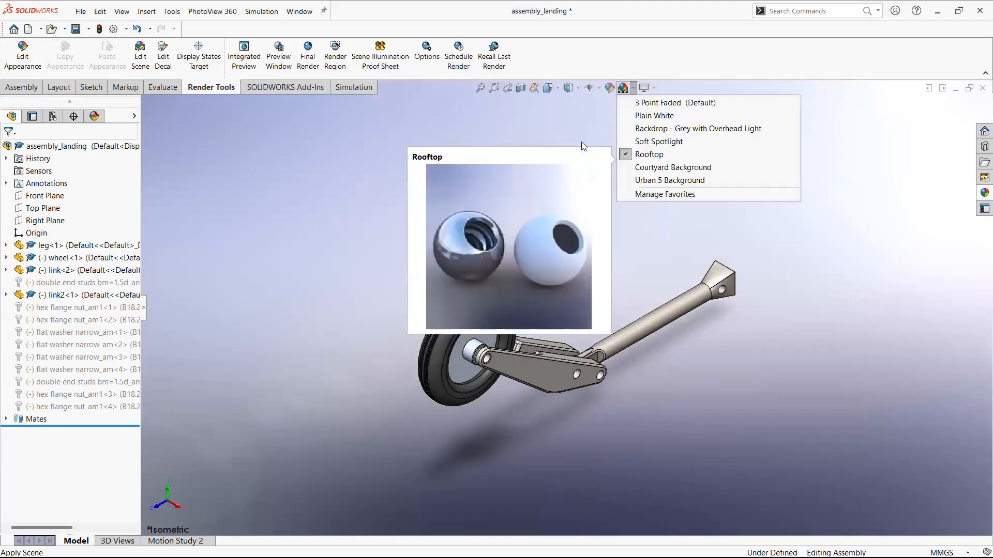
pyautogui.click(623, 89)
pyautogui.click(623, 89)
pyautogui.click(623, 88)
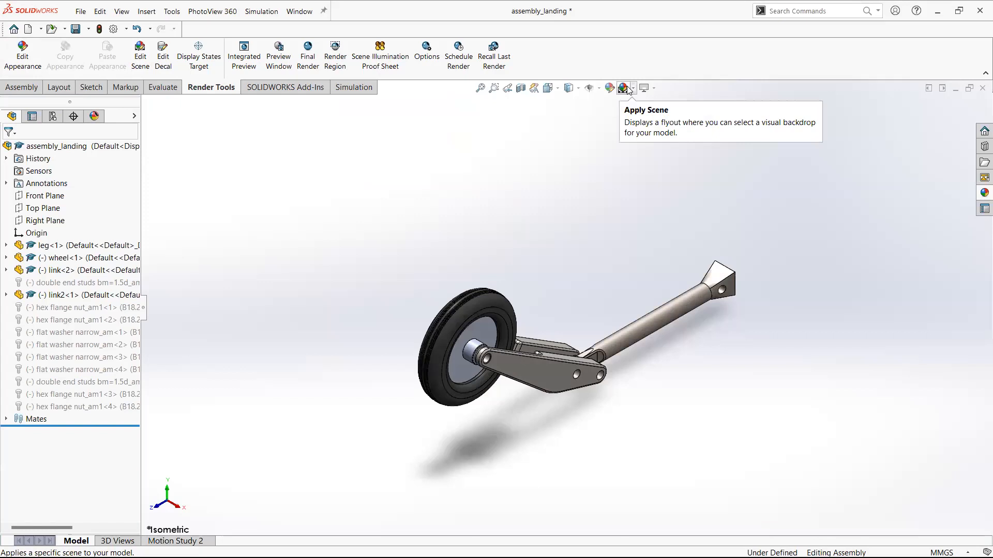
pyautogui.click(635, 89)
pyautogui.click(649, 192)
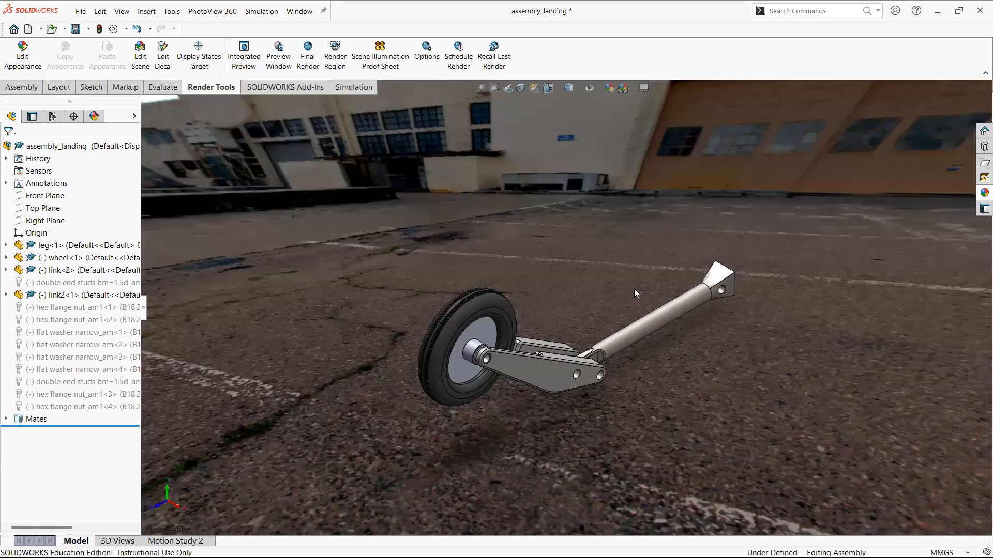
# Step: Apply the Plain White scene to the assembly
pyautogui.keyDown('ctrl'); pyautogui.moveTo(580, 281); pyautogui.dragTo(615, 298, button='middle'); pyautogui.keyUp('ctrl')
pyautogui.click(633, 89)
pyautogui.click(651, 133)
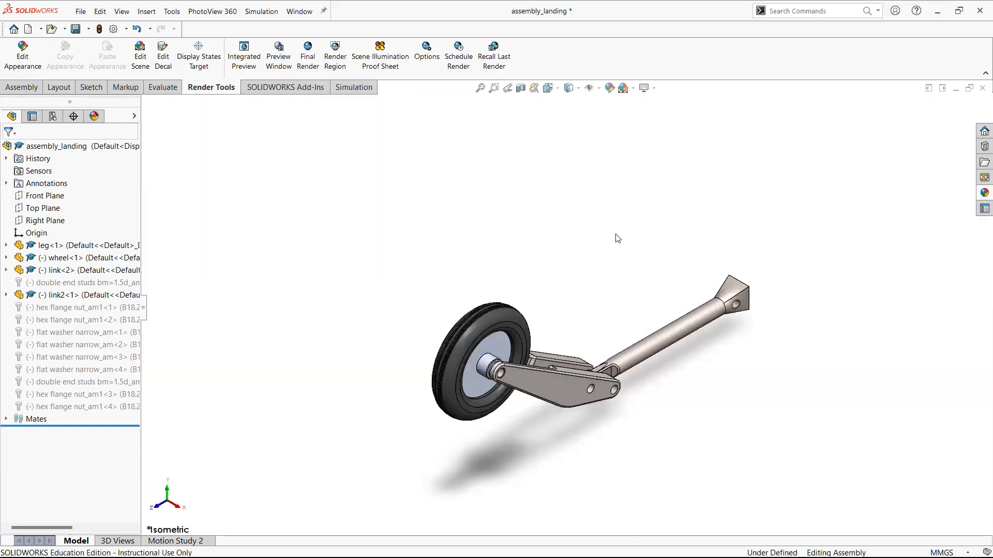
# Step: Inspect the landing gear up close against the white scene and restore the isometric view
pyautogui.scroll(-2, 591, 312)
pyautogui.moveTo(591, 312); pyautogui.dragTo(590, 294, button='middle')
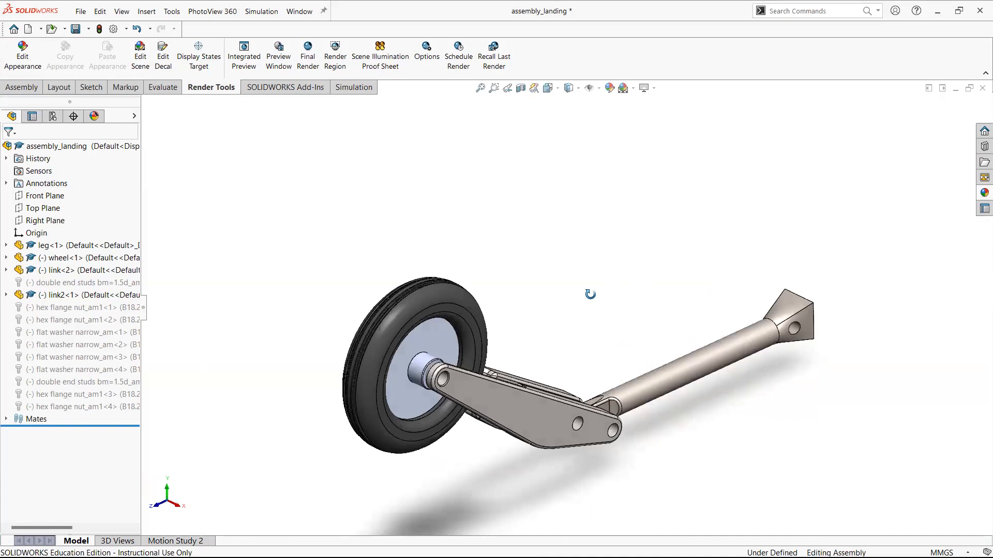
pyautogui.scroll(-8, 590, 294)
pyautogui.scroll(3, 589, 200)
pyautogui.scroll(-4, 588, 200)
pyautogui.scroll(4, 560, 254)
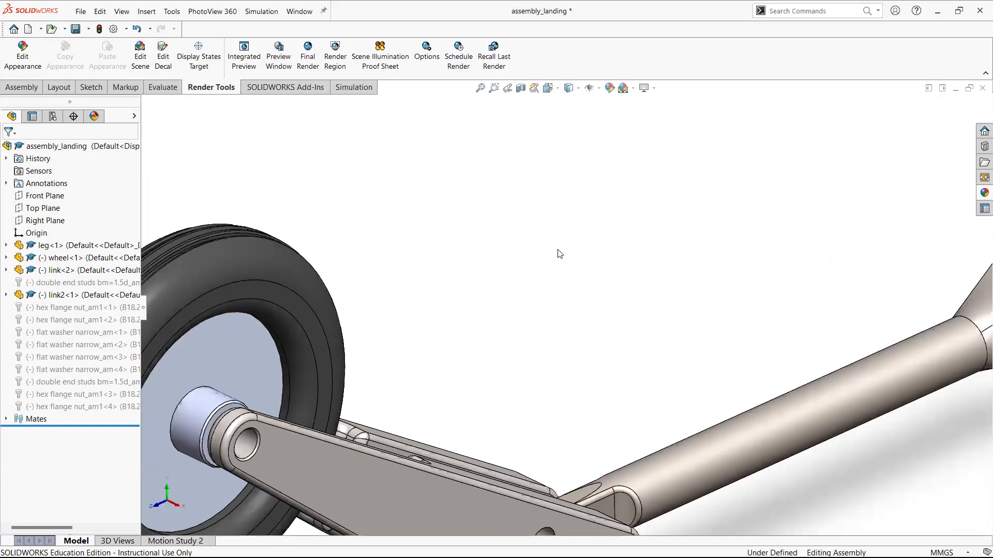
pyautogui.scroll(5, 560, 253)
pyautogui.hotkey('ctrl', '7')
pyautogui.scroll(-3, 548, 173)
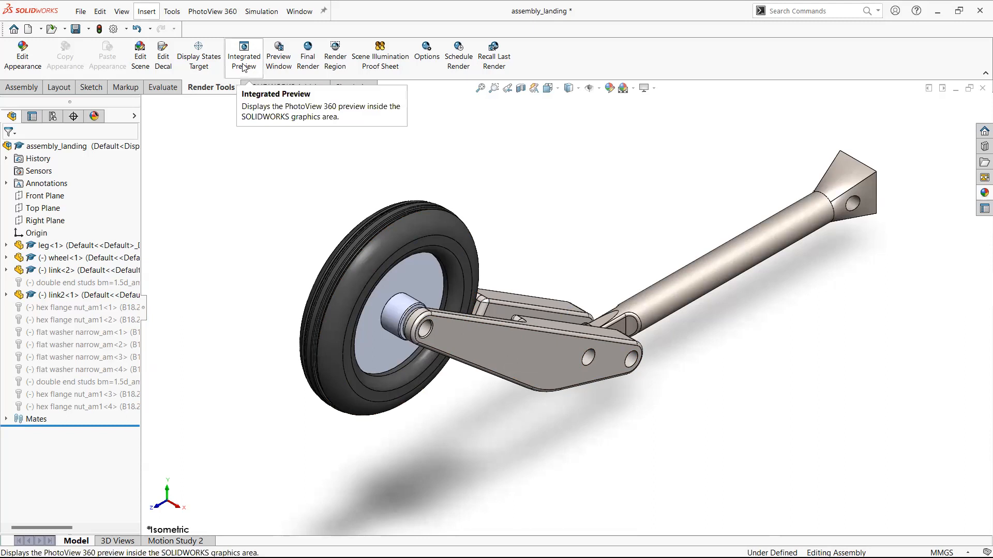
# Step: Open the PhotoView 360 preview window to render the assembly beside the model
pyautogui.click(279, 58)
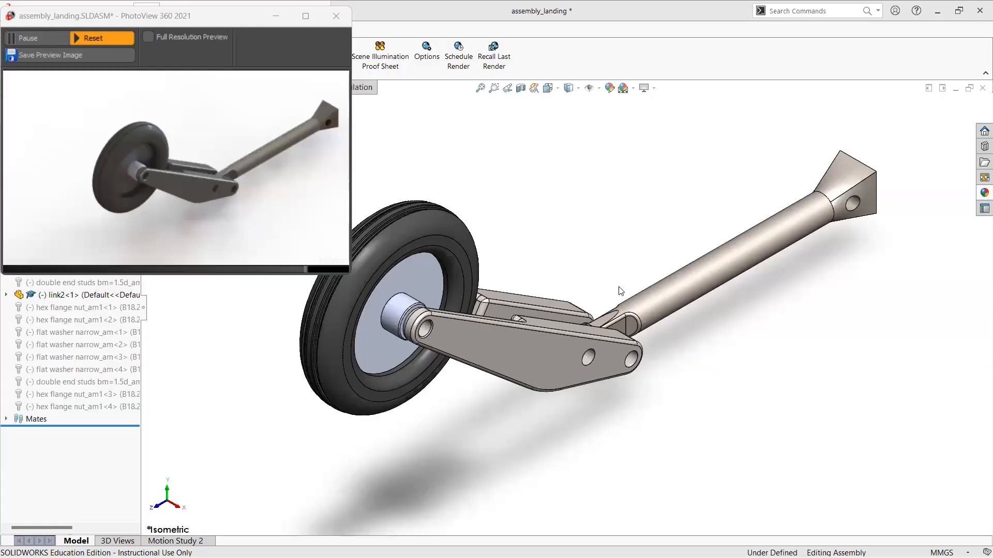
pyautogui.click(231, 25)
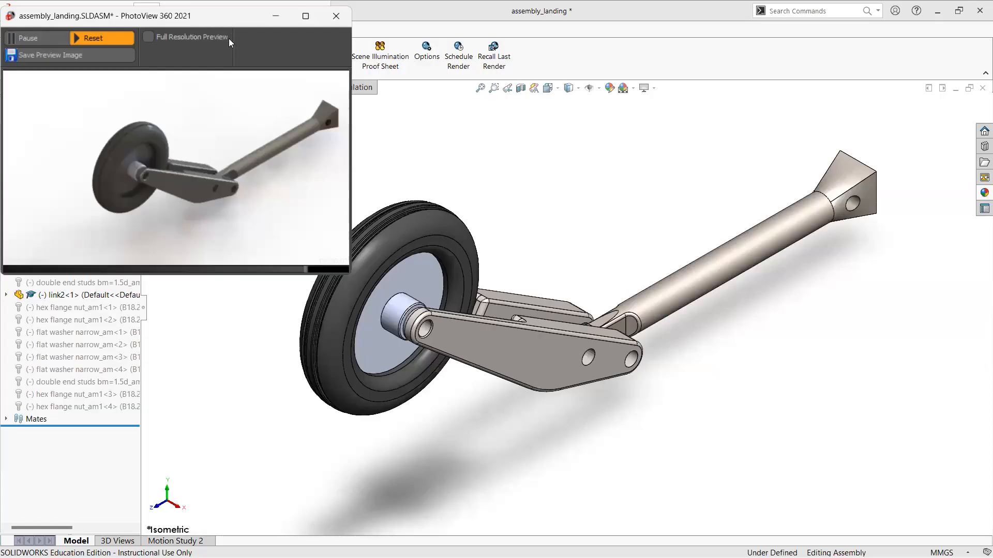
pyautogui.click(485, 325)
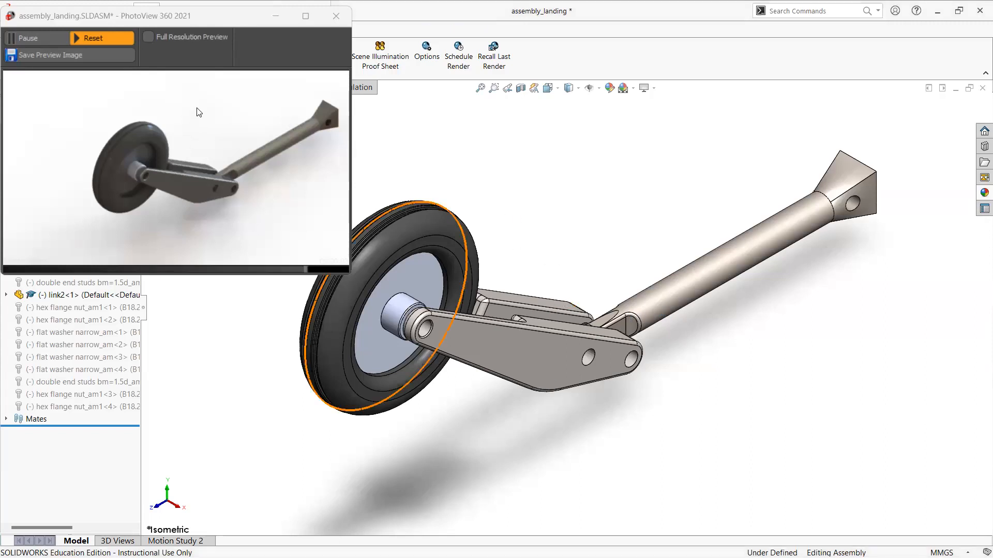
pyautogui.click(162, 19)
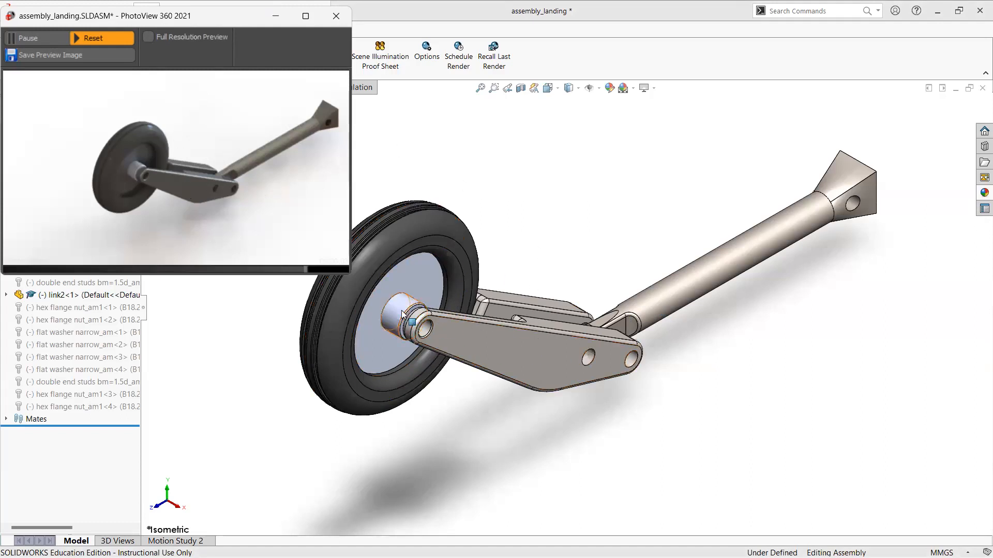
pyautogui.click(536, 232)
# Step: Examine the rendered preview of the wheel's tire and hub close up
pyautogui.keyDown('ctrl'); pyautogui.moveTo(578, 232); pyautogui.dragTo(692, 191, button='middle'); pyautogui.keyUp('ctrl')
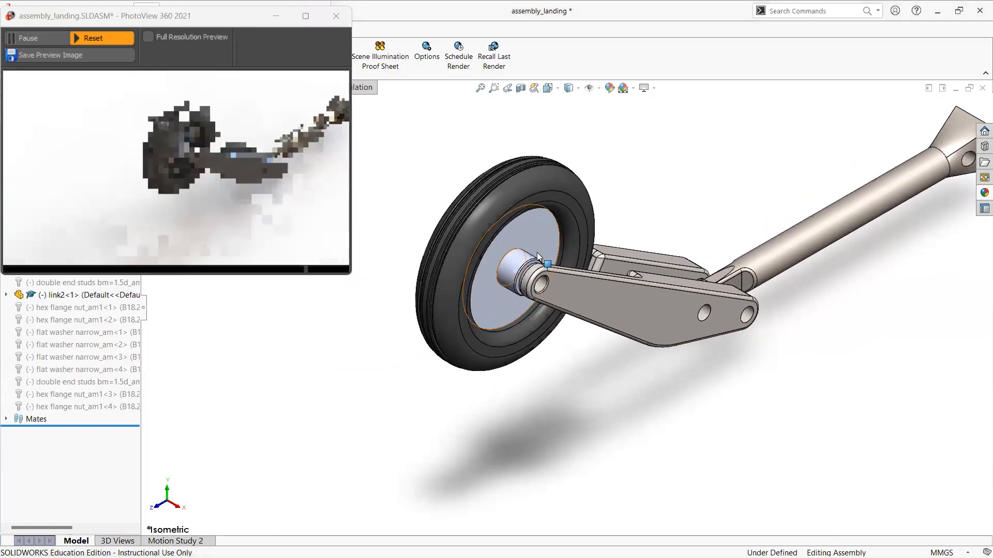
pyautogui.scroll(-2, 543, 263)
pyautogui.scroll(-2, 536, 295)
pyautogui.scroll(-2, 536, 295)
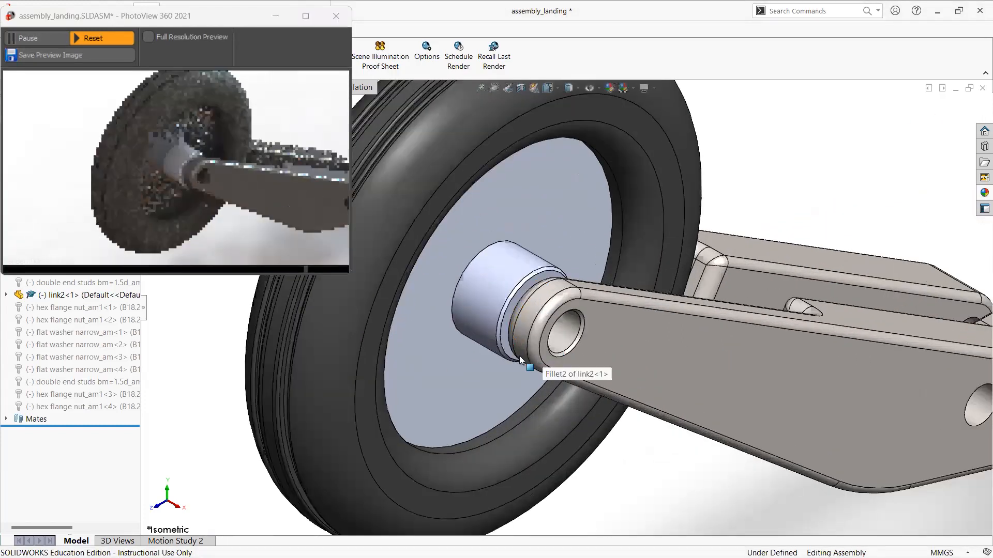
pyautogui.scroll(-4, 646, 376)
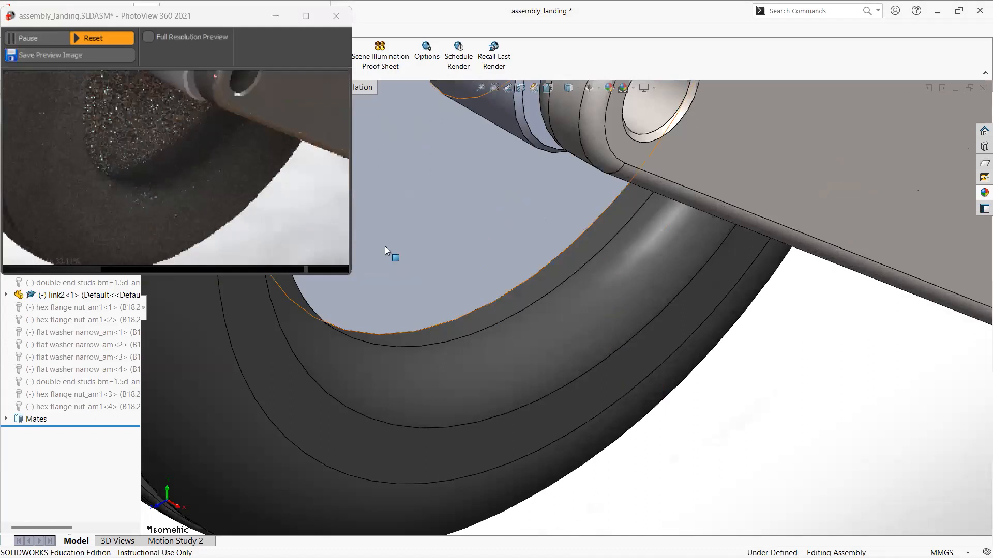
pyautogui.keyDown('ctrl'); pyautogui.moveTo(593, 234); pyautogui.dragTo(614, 472, button='middle'); pyautogui.keyUp('ctrl')
pyautogui.keyDown('ctrl'); pyautogui.moveTo(651, 299); pyautogui.dragTo(880, 274, button='middle'); pyautogui.keyUp('ctrl')
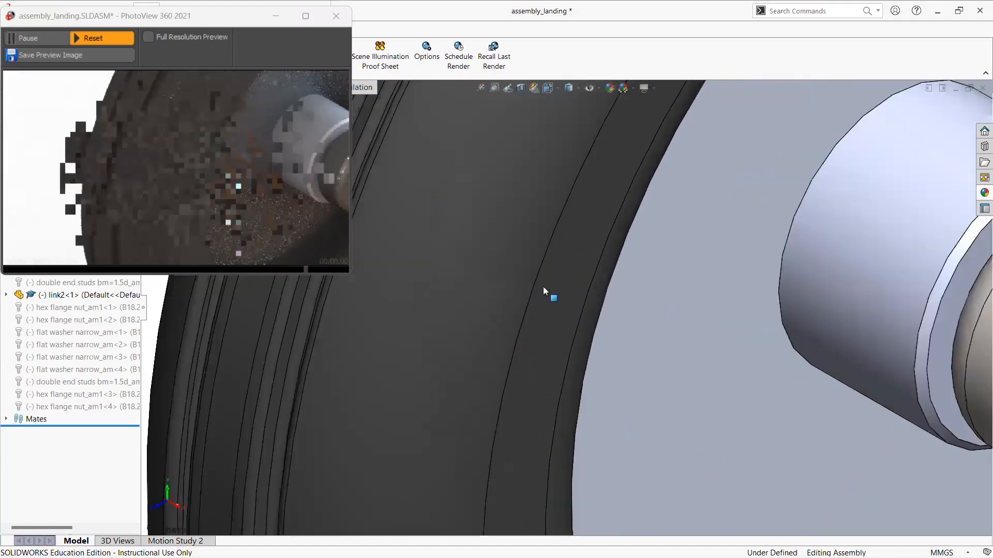
pyautogui.scroll(-2, 543, 286)
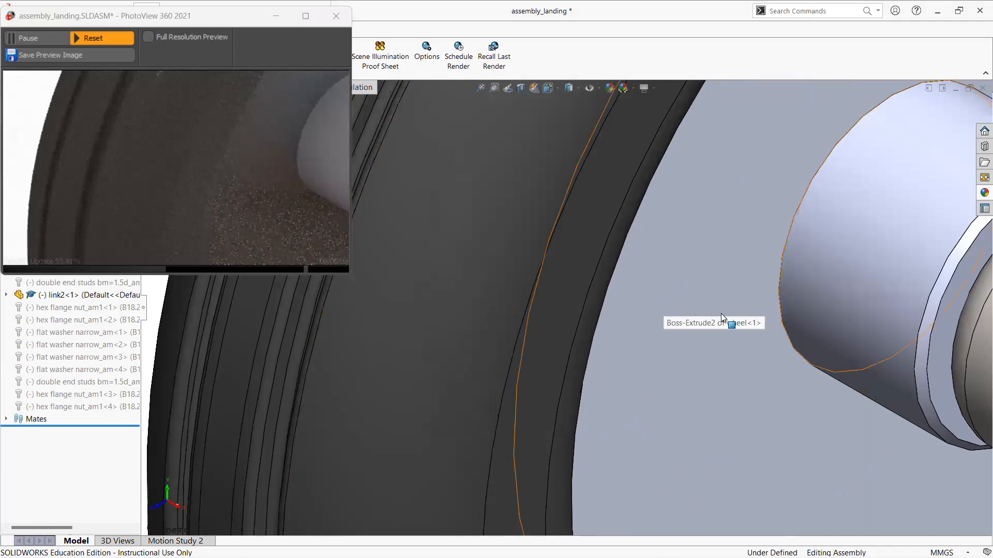
pyautogui.keyDown('ctrl'); pyautogui.moveTo(724, 320); pyautogui.dragTo(631, 305, button='middle'); pyautogui.keyUp('ctrl')
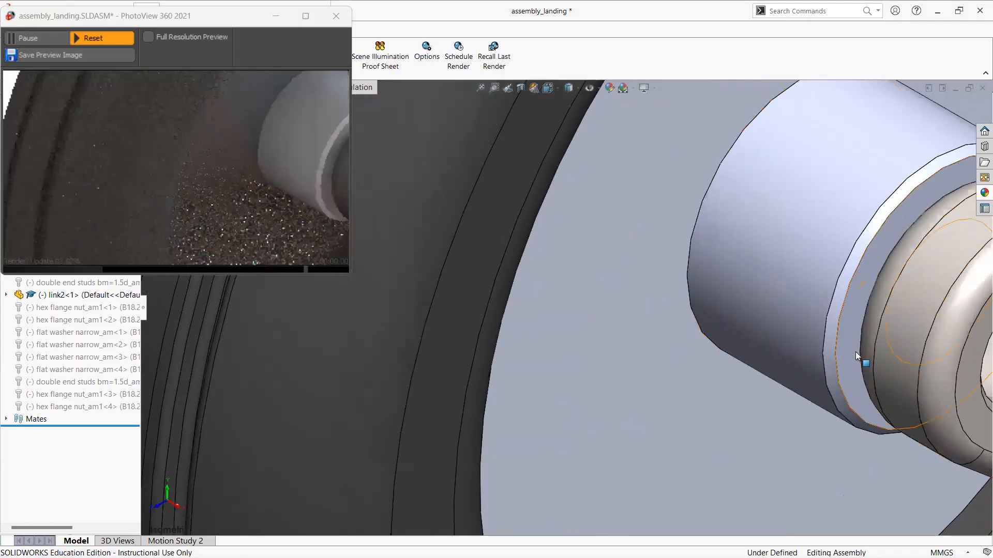
# Step: Examine the rendered preview of the link holes and the joint to the leg close up
pyautogui.scroll(6, 826, 373)
pyautogui.scroll(5, 825, 373)
pyautogui.scroll(-5, 825, 373)
pyautogui.scroll(3, 641, 318)
pyautogui.scroll(-3, 753, 259)
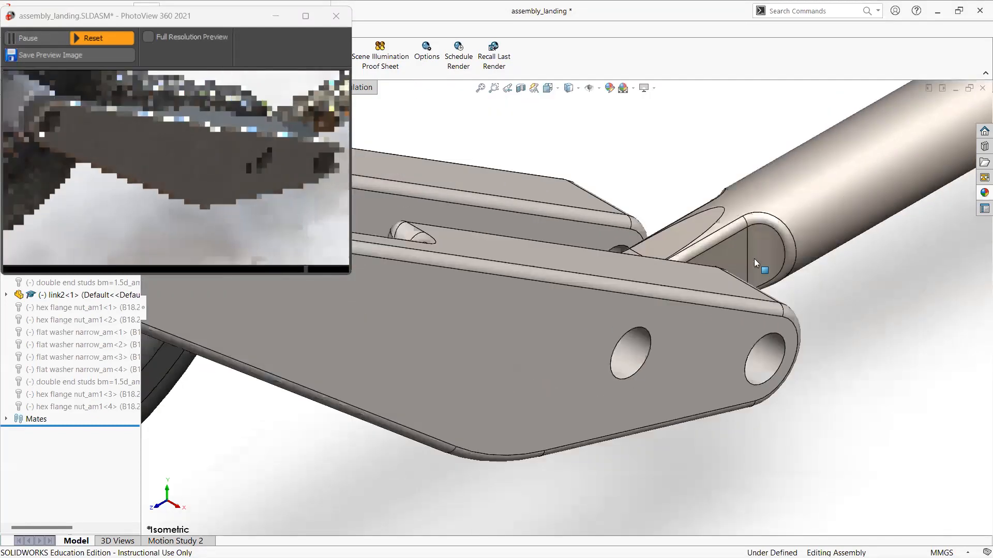
pyautogui.scroll(-3, 728, 293)
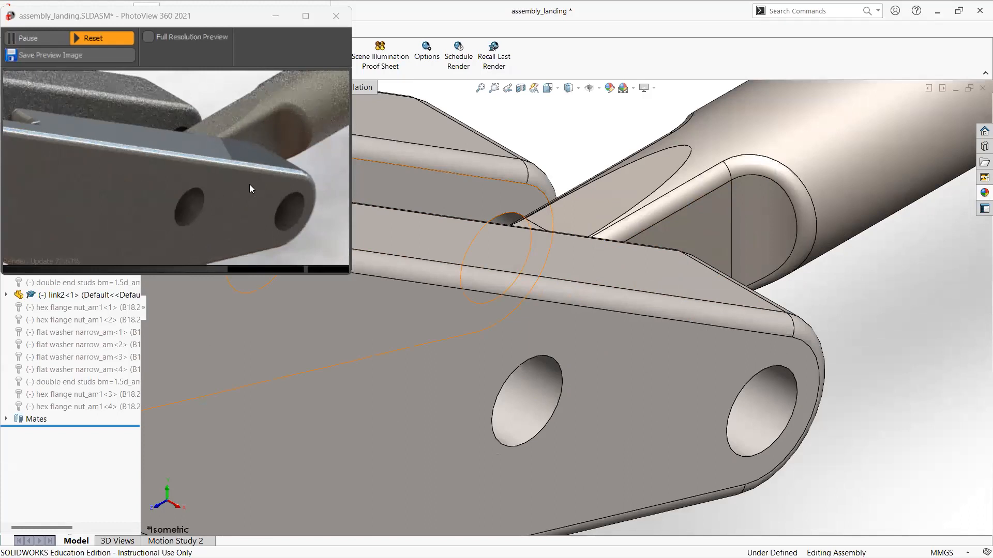
pyautogui.keyDown('ctrl'); pyautogui.moveTo(631, 196); pyautogui.dragTo(688, 308, button='middle'); pyautogui.keyUp('ctrl')
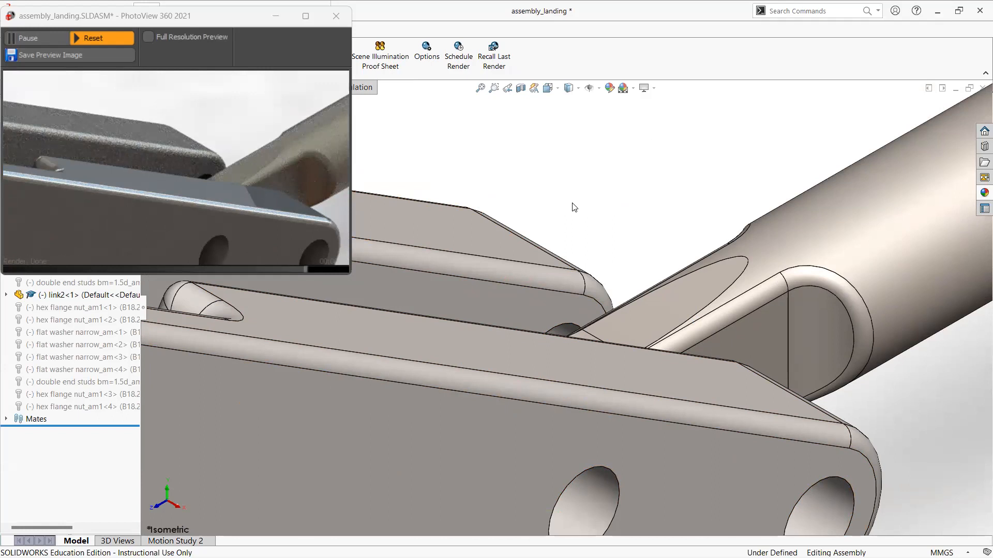
# Step: Examine the rendered preview of the whole landing gear from a rotated side view
pyautogui.press('f')
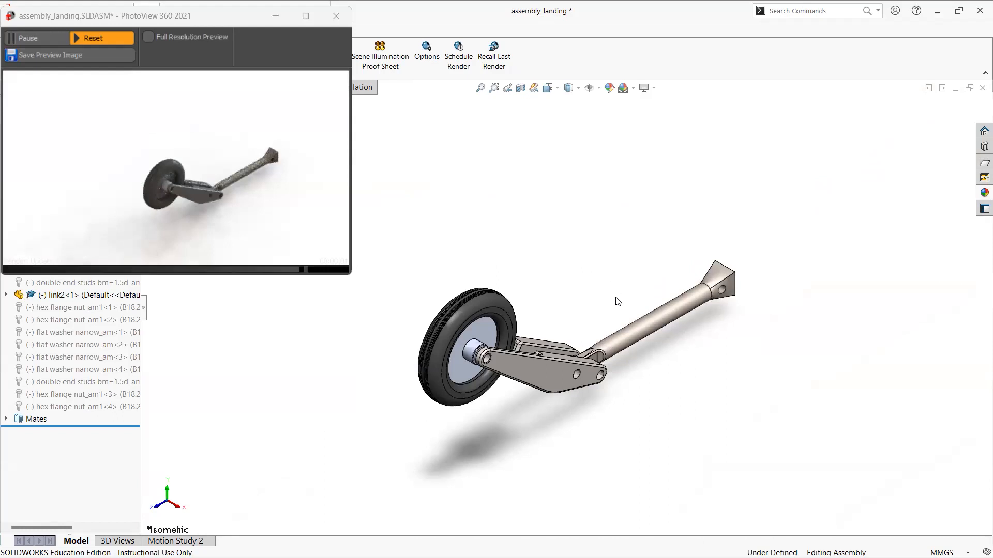
pyautogui.moveTo(557, 171); pyautogui.dragTo(549, 331, button='middle')
pyautogui.scroll(-5, 579, 274)
pyautogui.scroll(-5, 546, 355)
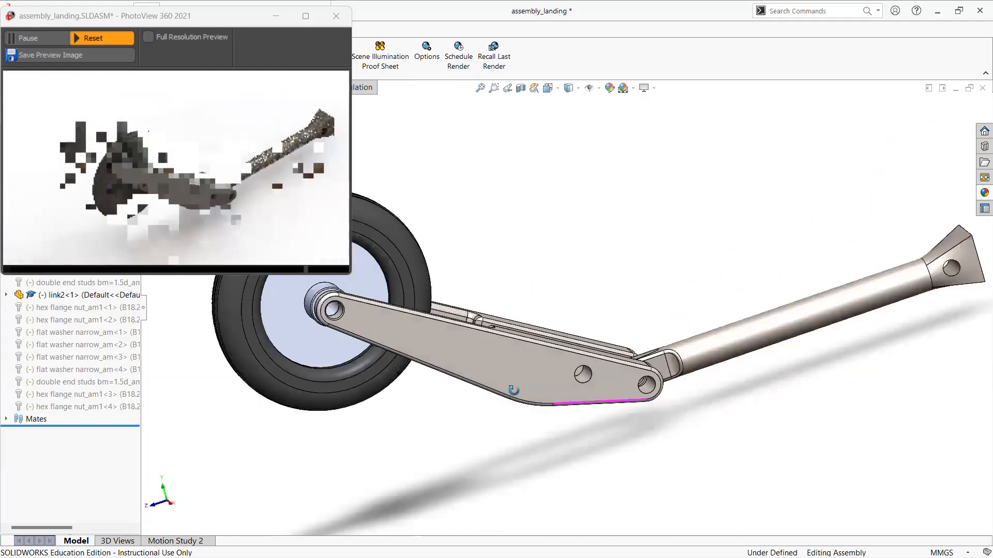
pyautogui.keyDown('ctrl'); pyautogui.moveTo(578, 249); pyautogui.dragTo(625, 283, button='middle'); pyautogui.keyUp('ctrl')
pyautogui.scroll(1, 639, 235)
pyautogui.scroll(1, 713, 236)
pyautogui.scroll(-4, 534, 386)
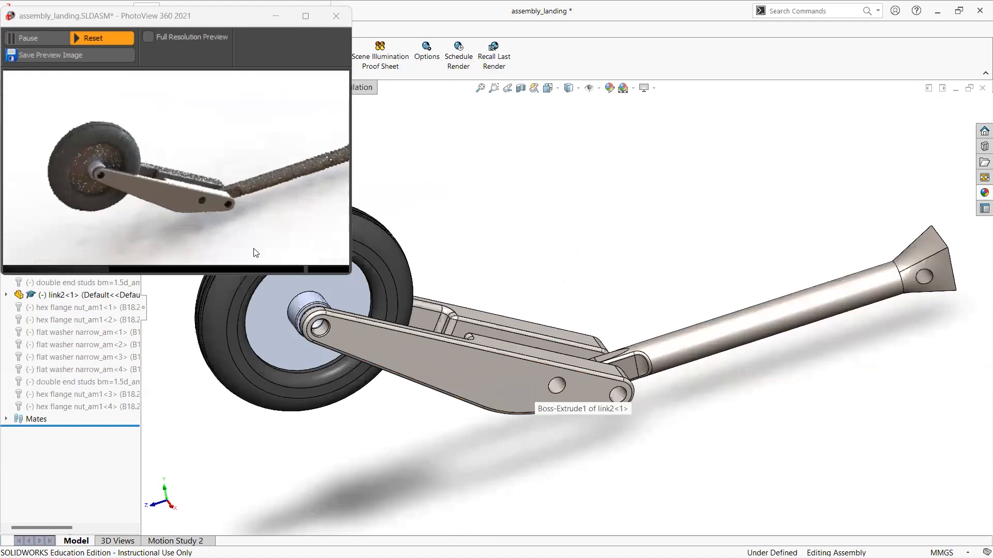
# Step: Centre the whole landing gear in the preview, start the final render, and minimize the preview window
pyautogui.keyDown('ctrl'); pyautogui.moveTo(596, 241); pyautogui.dragTo(514, 228, button='middle'); pyautogui.keyUp('ctrl')
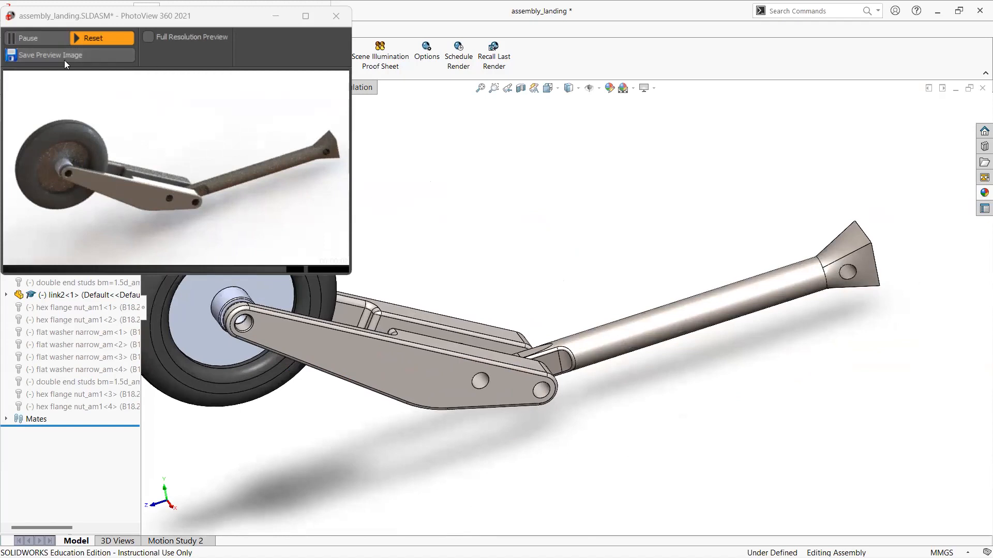
pyautogui.click(334, 18)
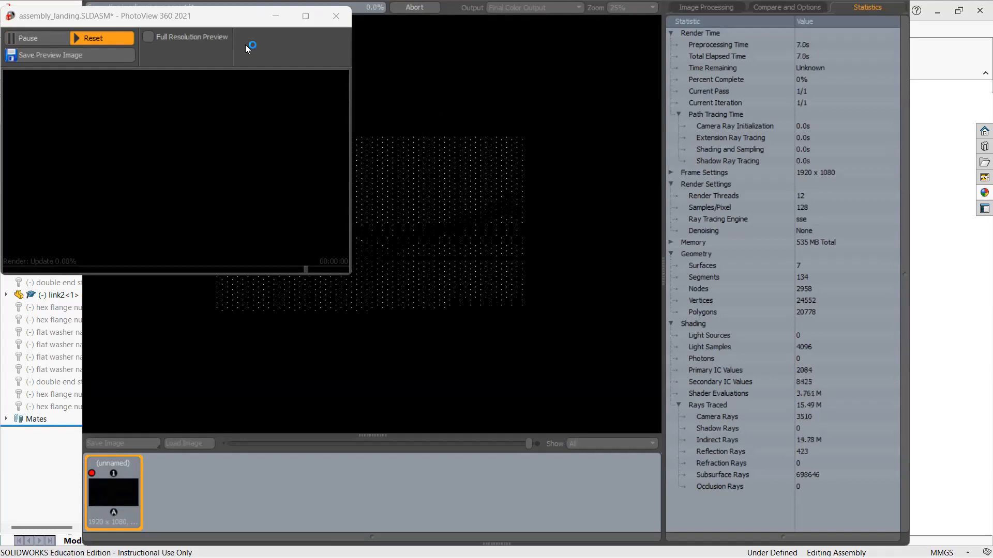
pyautogui.click(193, 21)
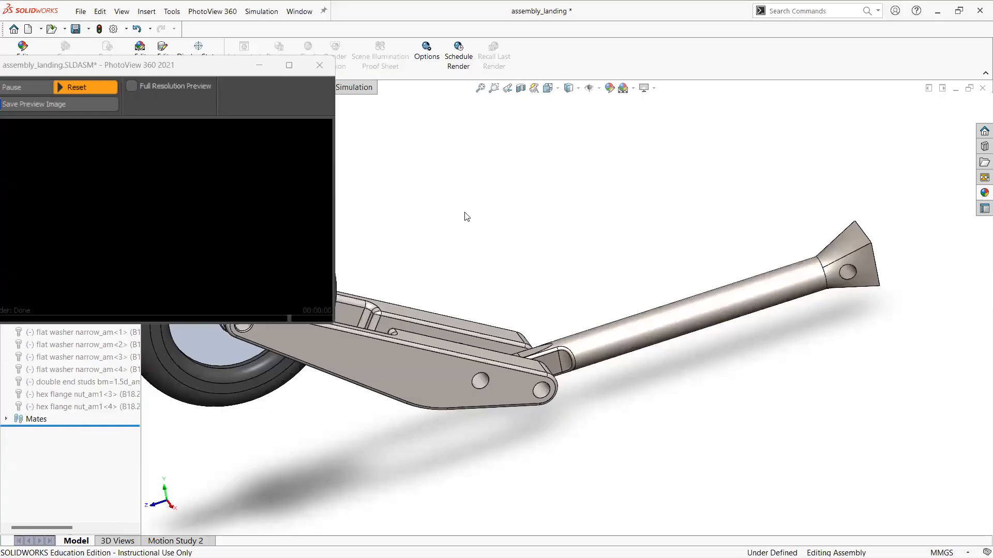
pyautogui.click(261, 67)
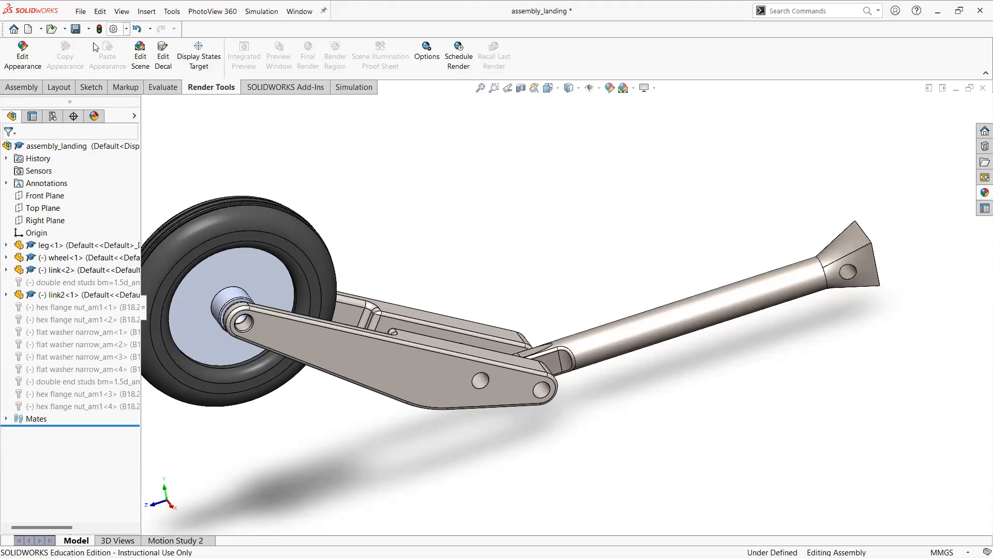
# Step: Create a drawing from the landing gear assembly with the SW101_DRAWING template
pyautogui.click(81, 11)
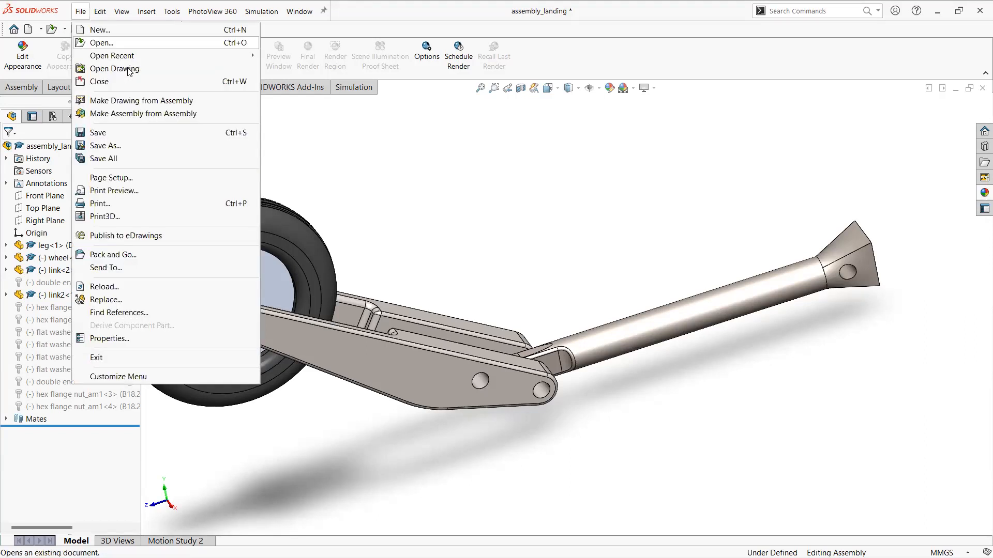
pyautogui.click(171, 103)
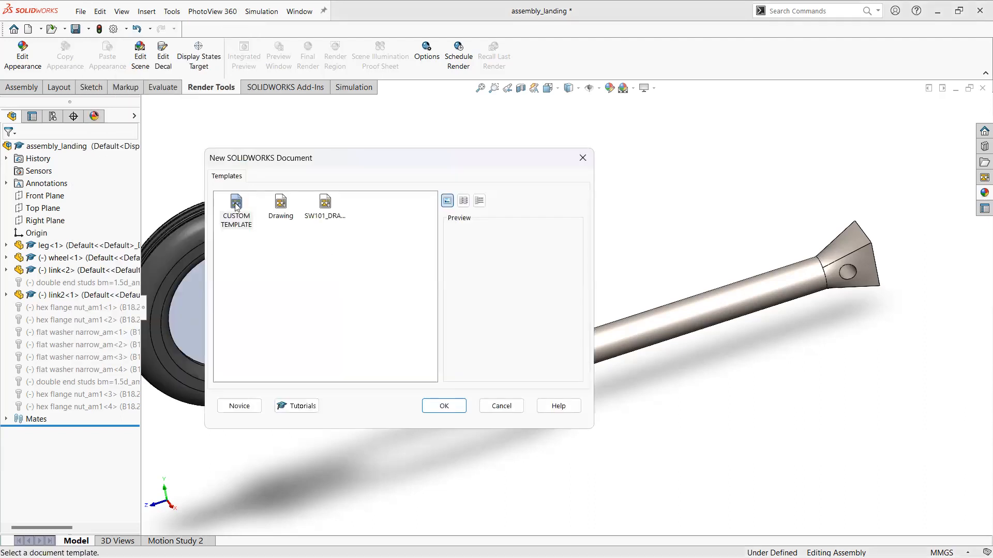
pyautogui.click(238, 207)
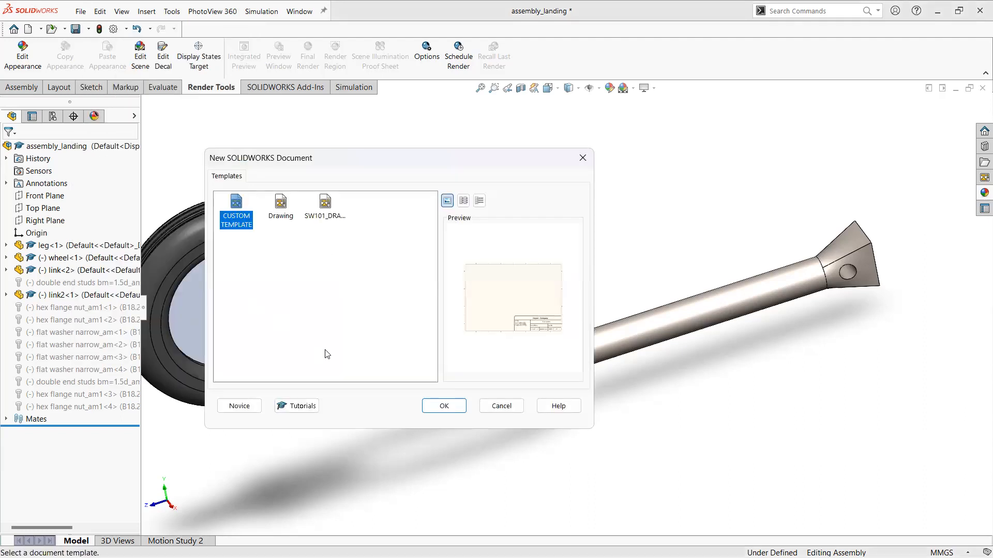
pyautogui.click(323, 209)
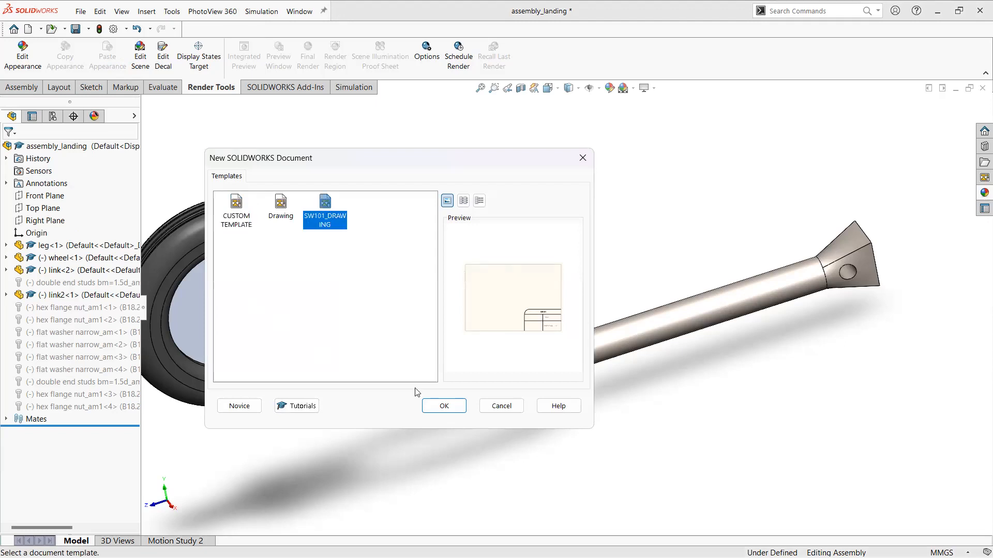
pyautogui.click(445, 409)
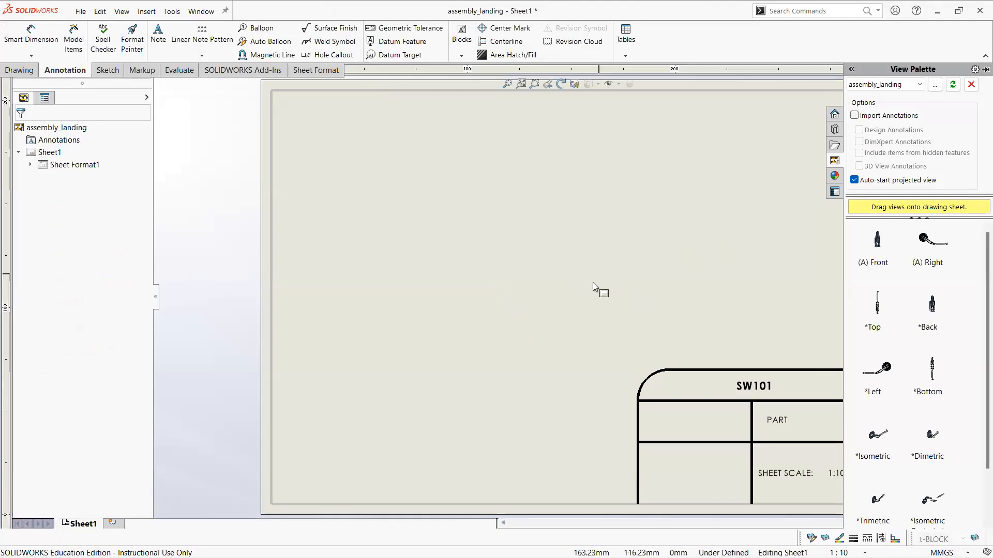
# Step: Abort the running final render and return to the assembly drawing sheet
pyautogui.moveTo(884, 434)
pyautogui.mouseDown()
pyautogui.moveTo(879, 444)
pyautogui.moveTo(755, 310)
pyautogui.mouseUp()
pyautogui.moveTo(725, 271); pyautogui.dragTo(646, 374)
pyautogui.press('super')
pyautogui.press('super')
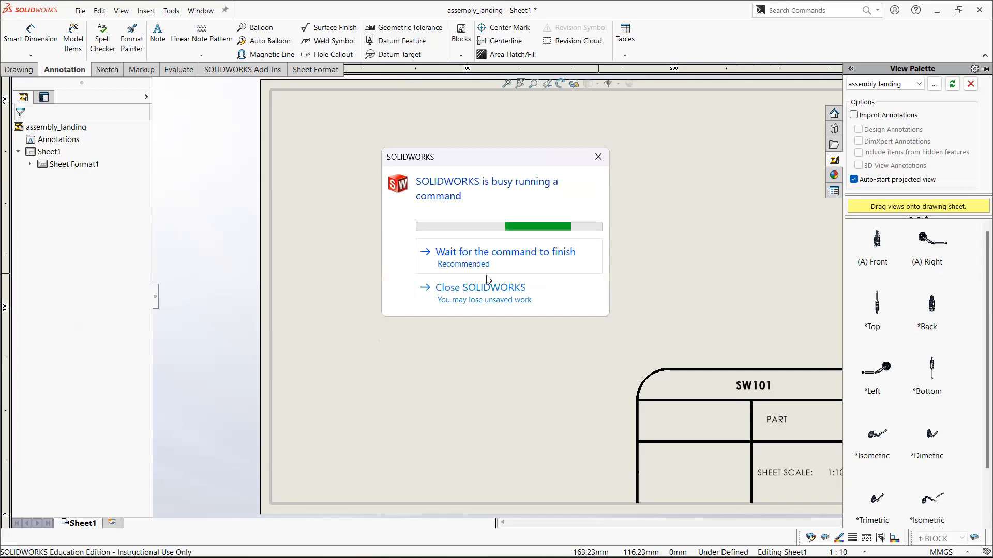
pyautogui.hotkey('alt', 'Tab')
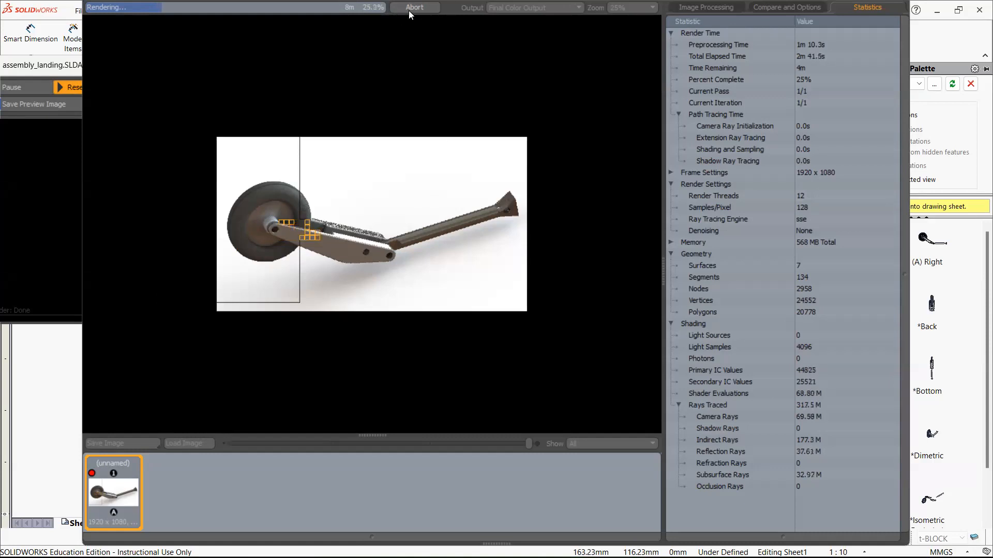
pyautogui.press('Escape')
pyautogui.click(415, 347)
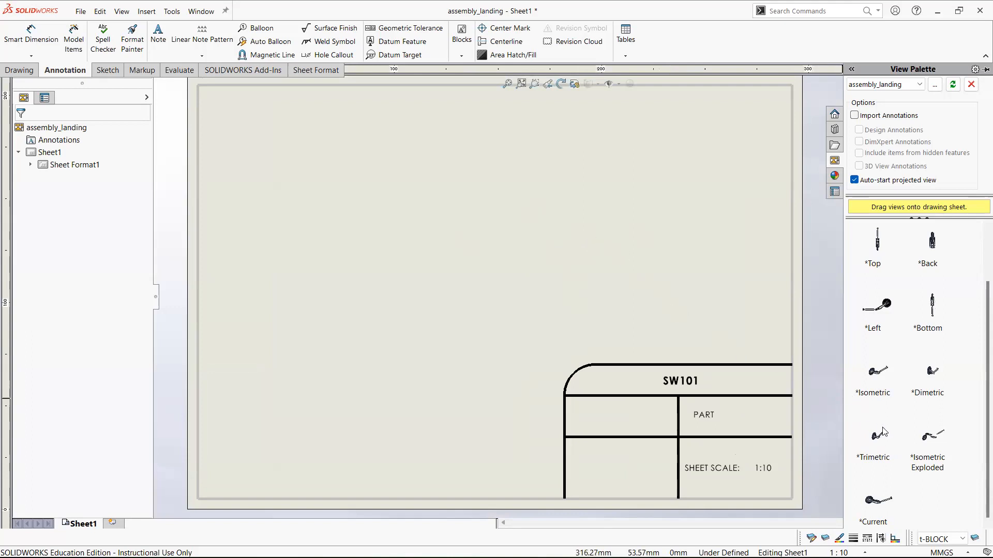
# Step: Place the assembly's front view on the sheet with projected right, top and isometric views
pyautogui.scroll(2, 897, 380)
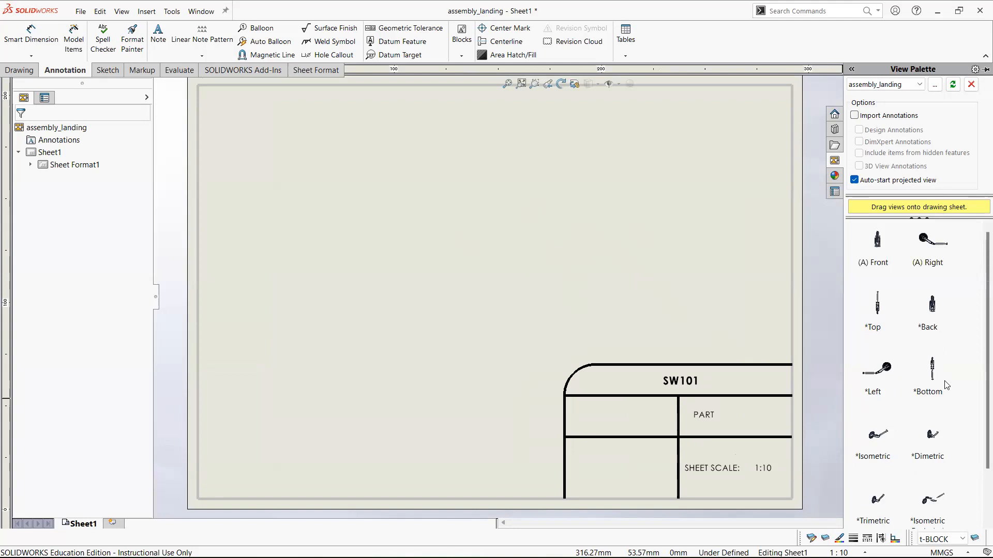
pyautogui.scroll(-2, 919, 402)
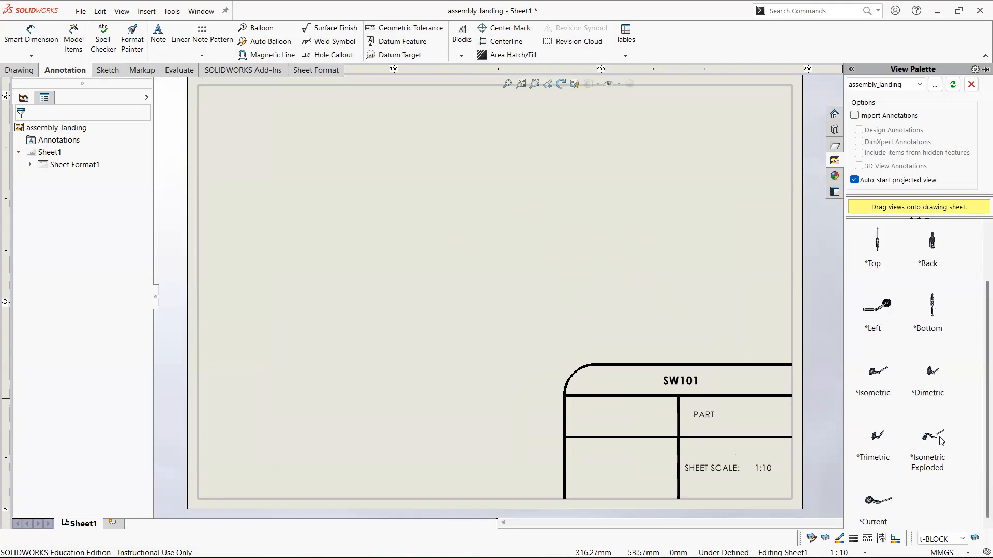
pyautogui.scroll(2, 921, 411)
pyautogui.scroll(-2, 924, 394)
pyautogui.scroll(2, 925, 395)
pyautogui.moveTo(877, 240); pyautogui.dragTo(420, 268)
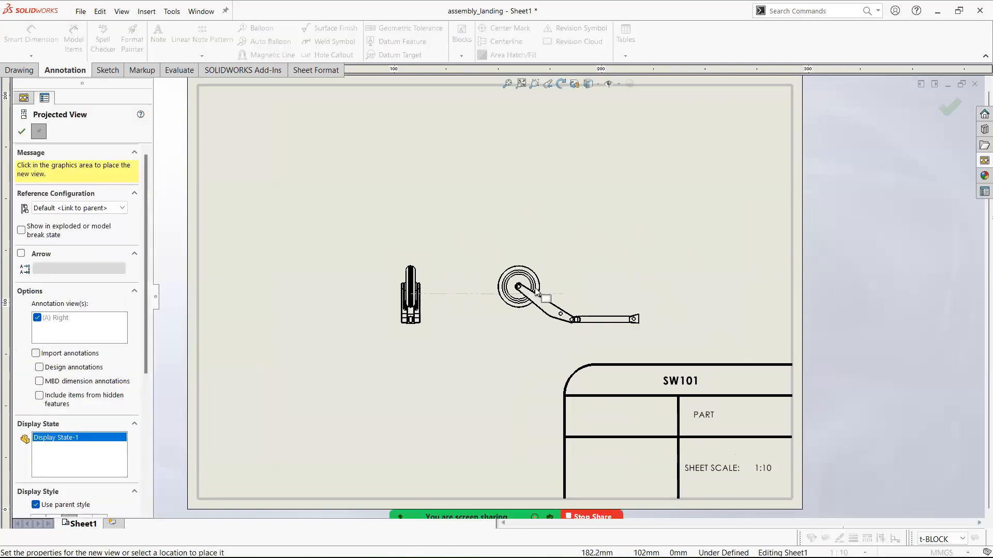
pyautogui.click(429, 184)
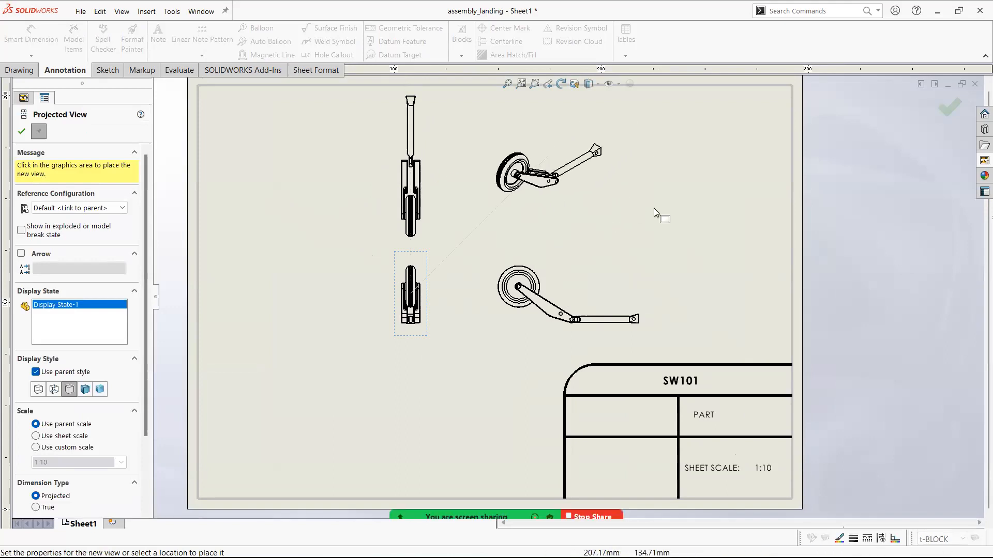
pyautogui.click(592, 233)
# Step: Spread the views apart by shifting the front view outward and the right view away from it, clear of the title block
pyautogui.moveTo(411, 320)
pyautogui.mouseDown()
pyautogui.moveTo(368, 355)
pyautogui.moveTo(350, 401)
pyautogui.moveTo(300, 380)
pyautogui.mouseUp()
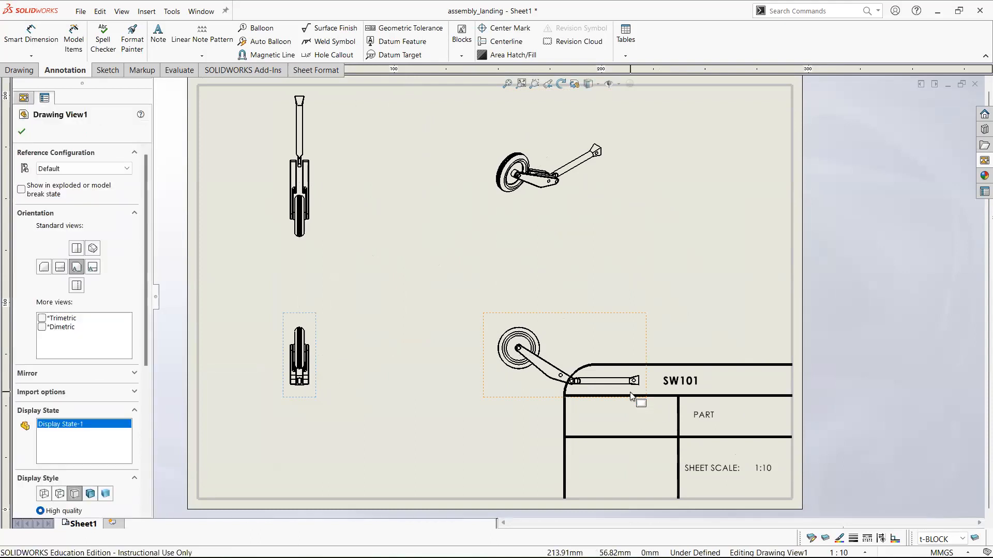
pyautogui.moveTo(646, 351)
pyautogui.mouseDown()
pyautogui.moveTo(723, 332)
pyautogui.moveTo(691, 340)
pyautogui.mouseUp()
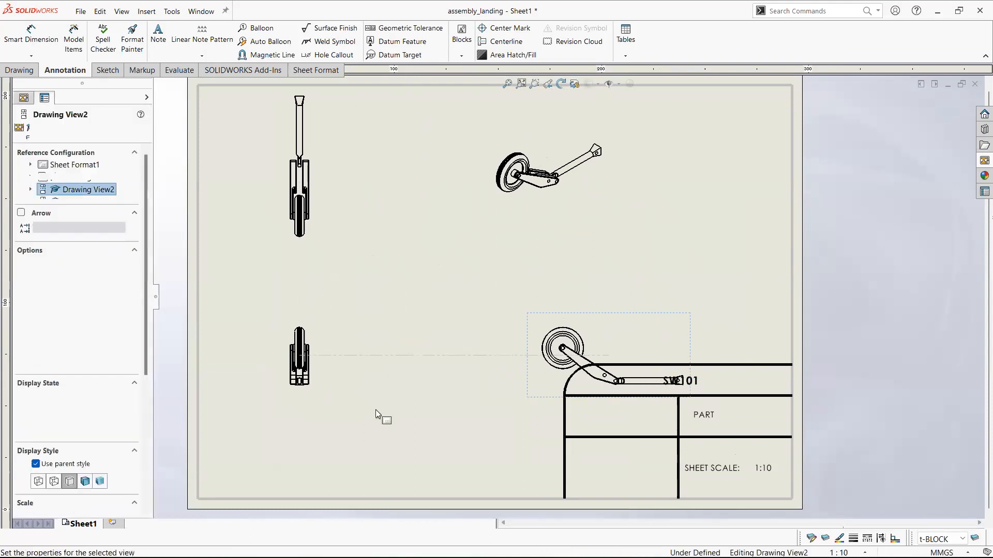
pyautogui.moveTo(313, 397); pyautogui.dragTo(325, 361)
pyautogui.click(439, 248)
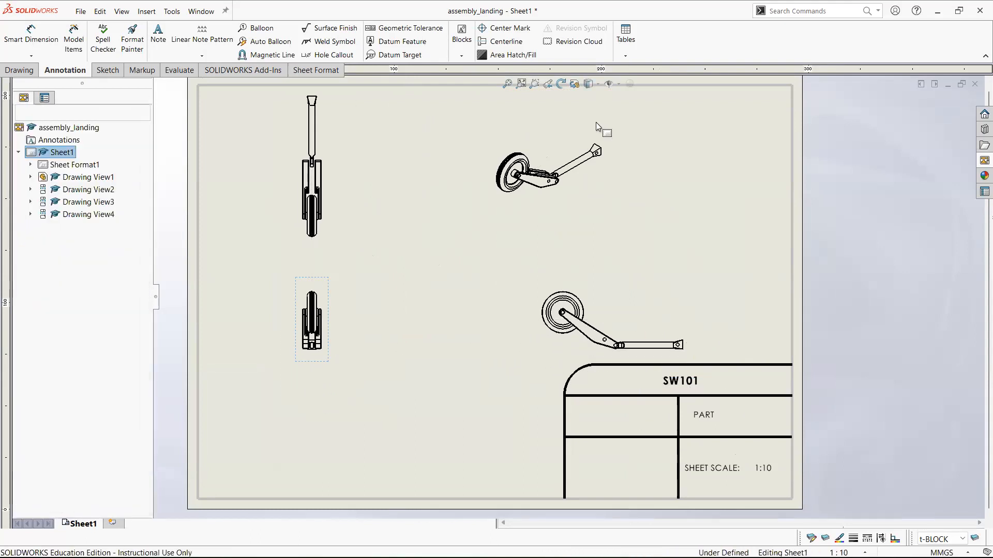
# Step: Give the isometric view a custom scale of 1:4
pyautogui.click(559, 134)
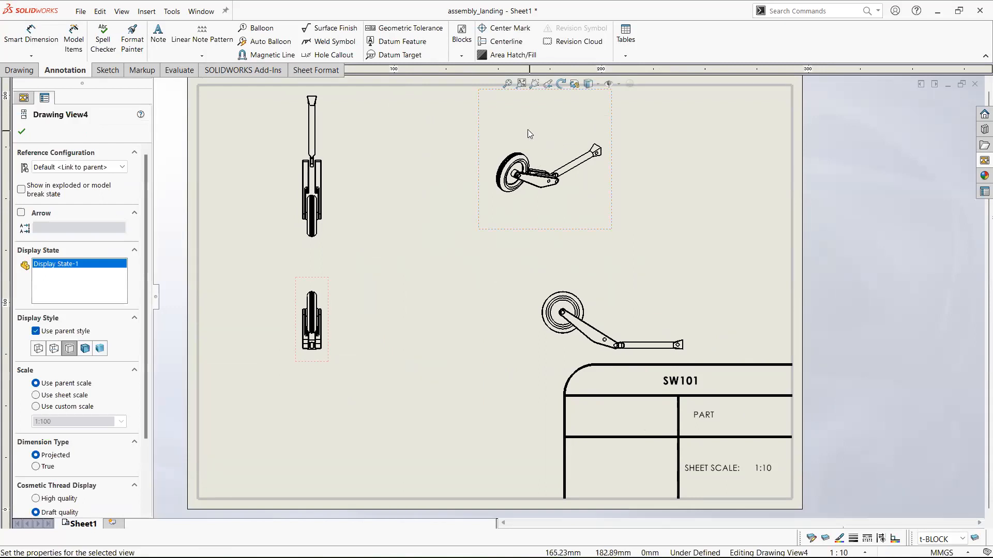
pyautogui.click(40, 407)
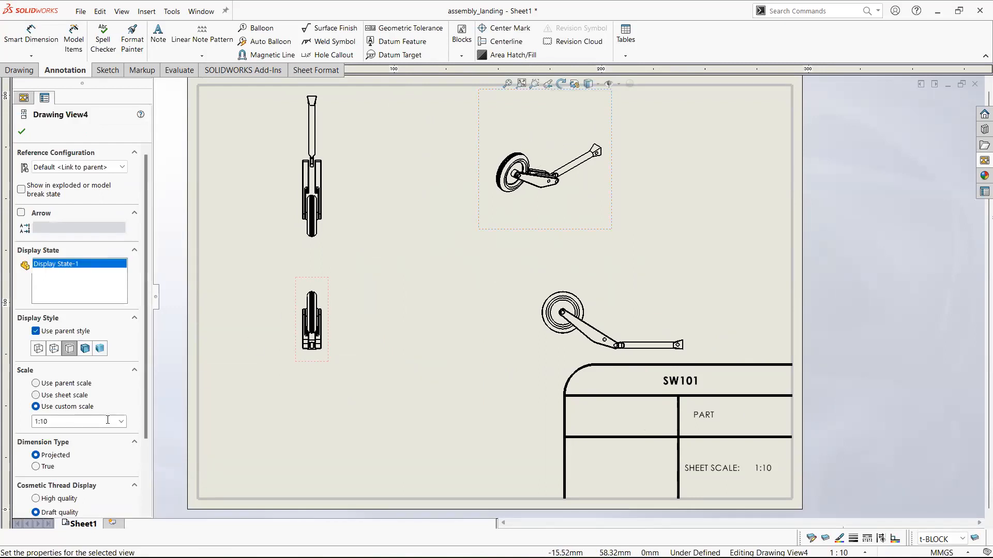
pyautogui.click(121, 422)
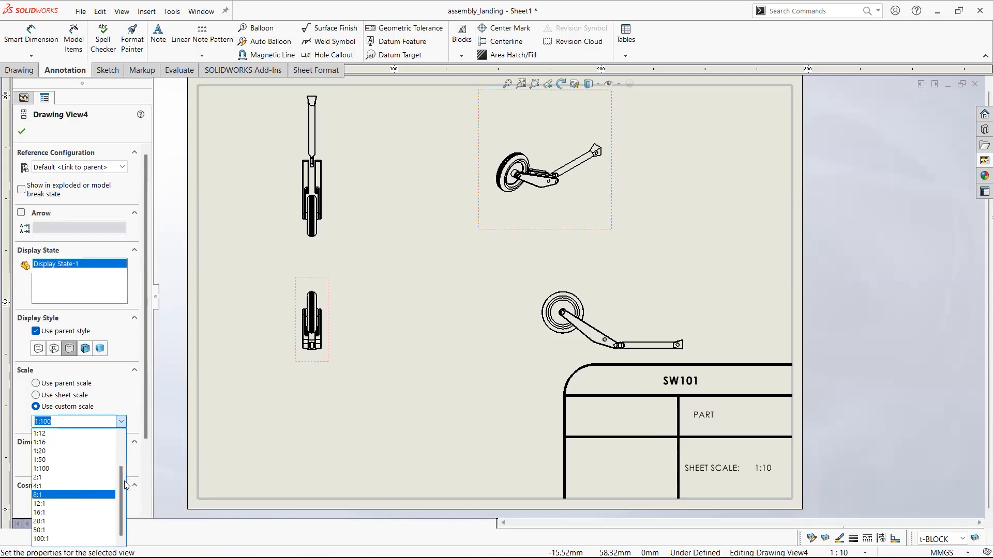
pyautogui.click(121, 422)
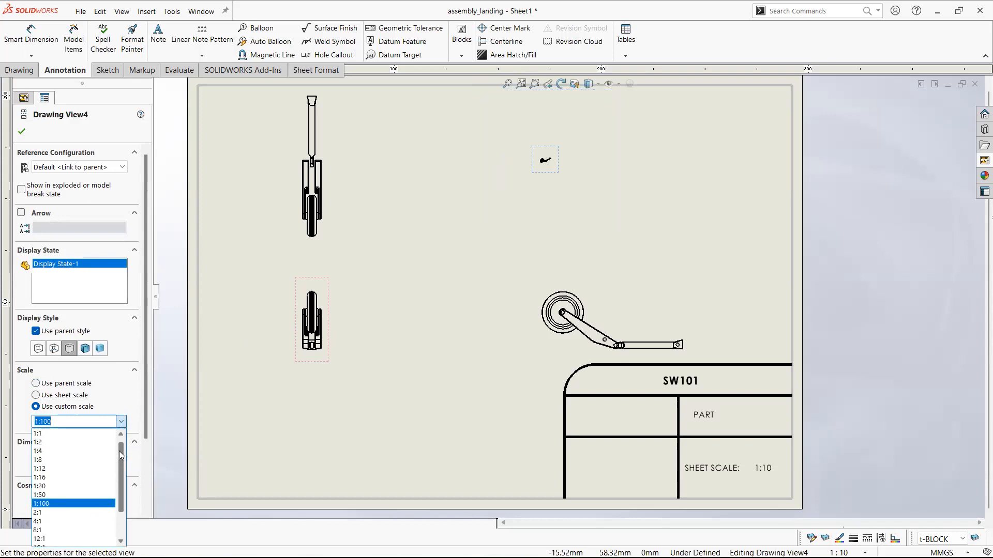
pyautogui.click(75, 460)
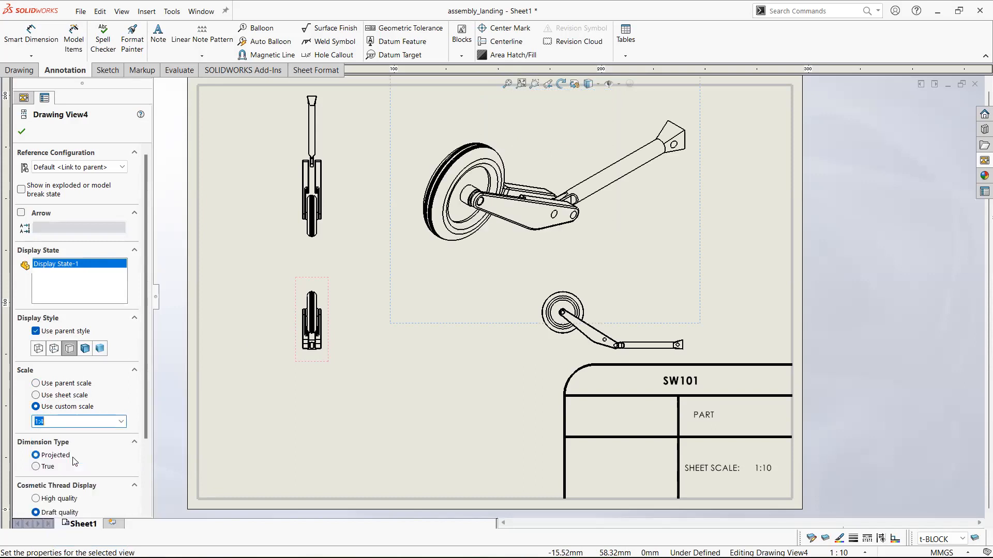
pyautogui.click(791, 258)
# Step: Move the front view closer to the sheet's lower edge and delete the right view
pyautogui.moveTo(326, 369); pyautogui.dragTo(291, 443)
pyautogui.click(536, 358)
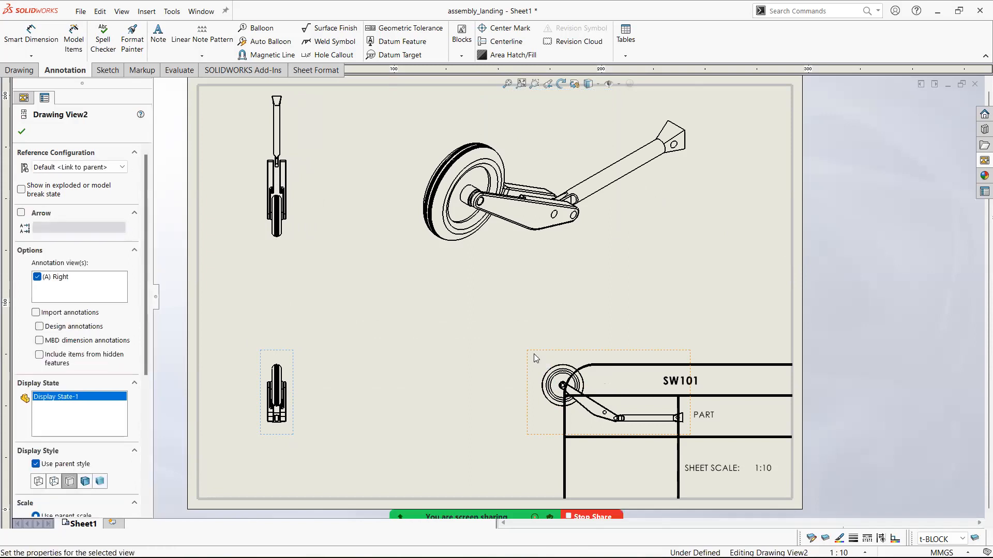
pyautogui.press('Delete')
# Step: Move the isometric view down toward the middle of the sheet and show it in its exploded state
pyautogui.click(578, 236)
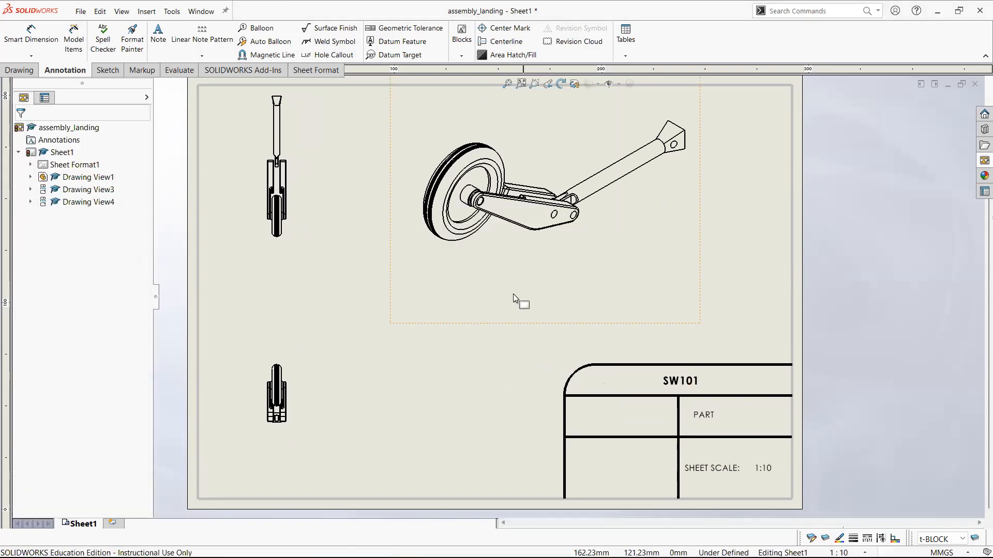
pyautogui.moveTo(516, 335)
pyautogui.mouseDown()
pyautogui.moveTo(512, 393)
pyautogui.moveTo(498, 383)
pyautogui.mouseUp()
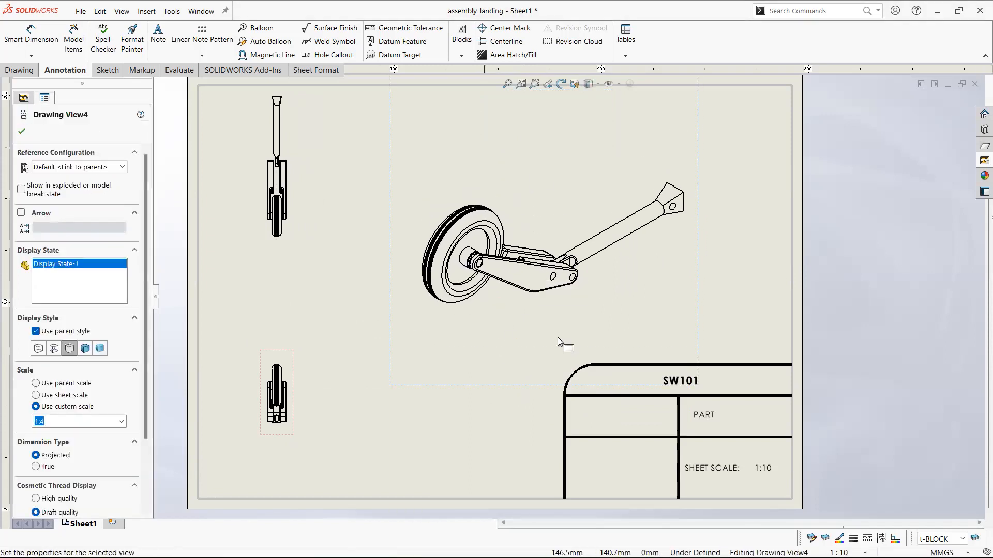
pyautogui.rightClick(555, 174)
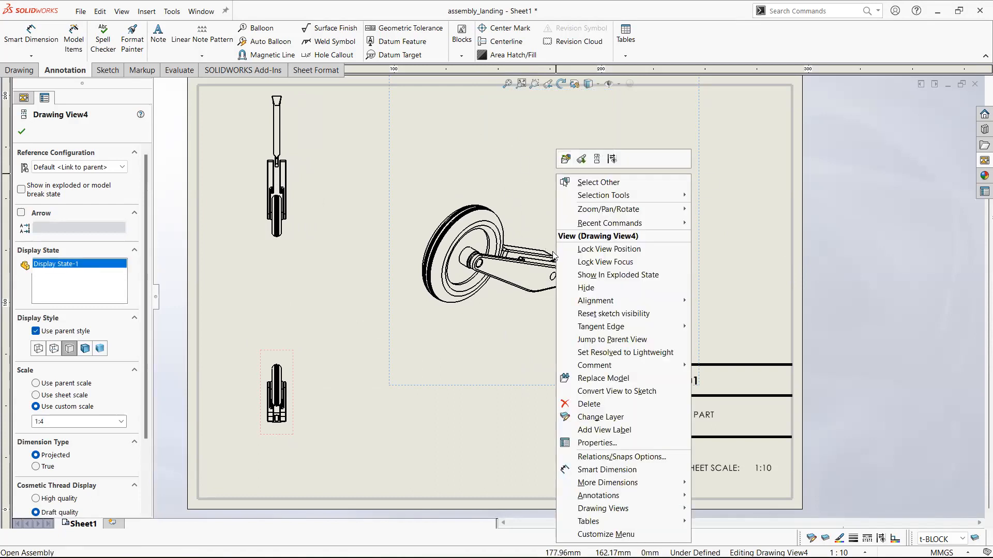
pyautogui.click(607, 275)
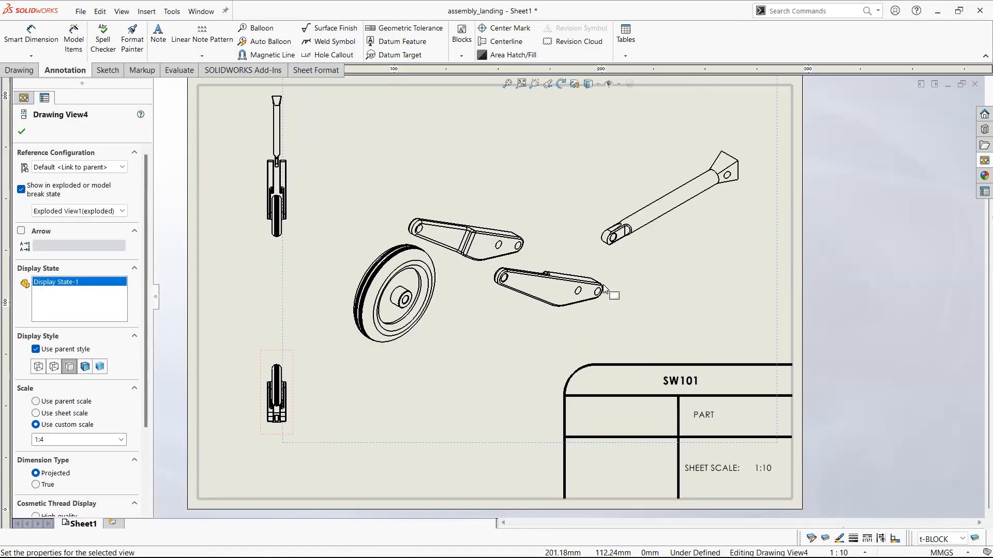
pyautogui.click(426, 476)
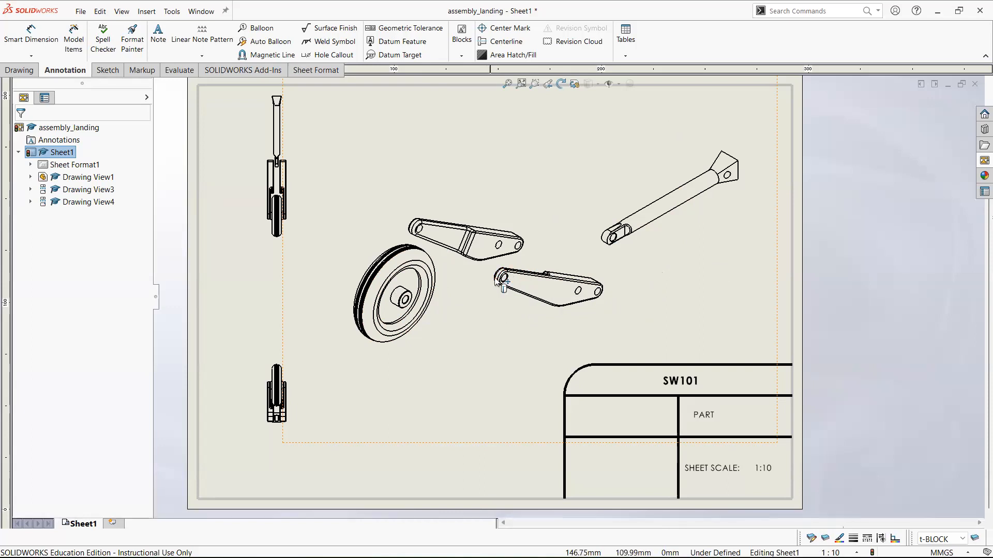
# Step: Insert a top-level bill of materials for the exploded isometric view with the bom-standard template, placing it in the sheet border's lower-left corner
pyautogui.click(542, 148)
pyautogui.click(462, 479)
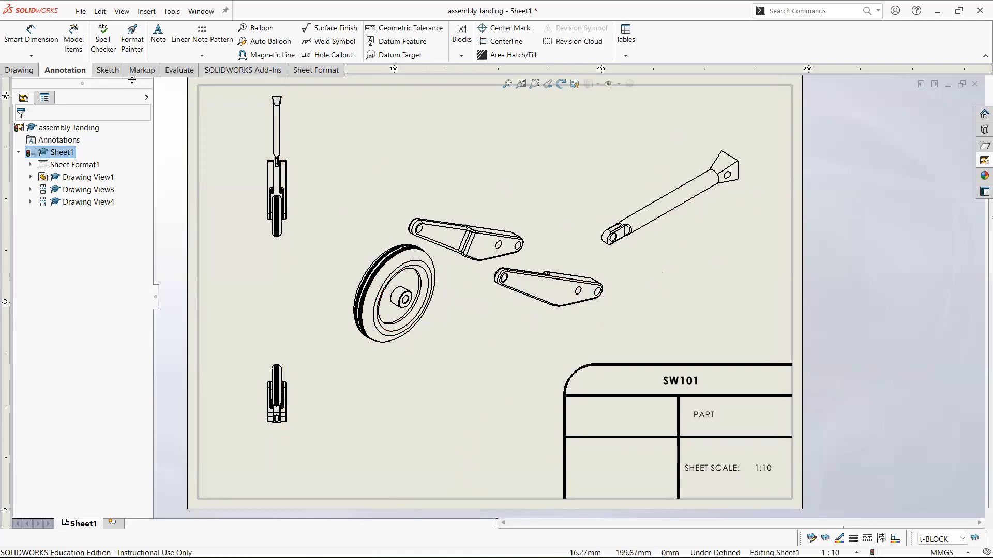
pyautogui.click(147, 12)
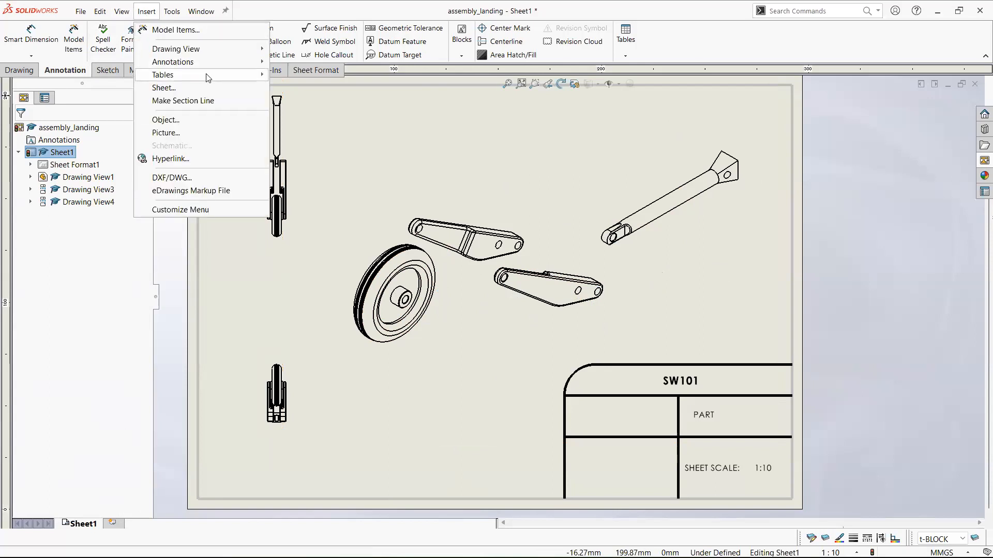
pyautogui.moveTo(210, 78)
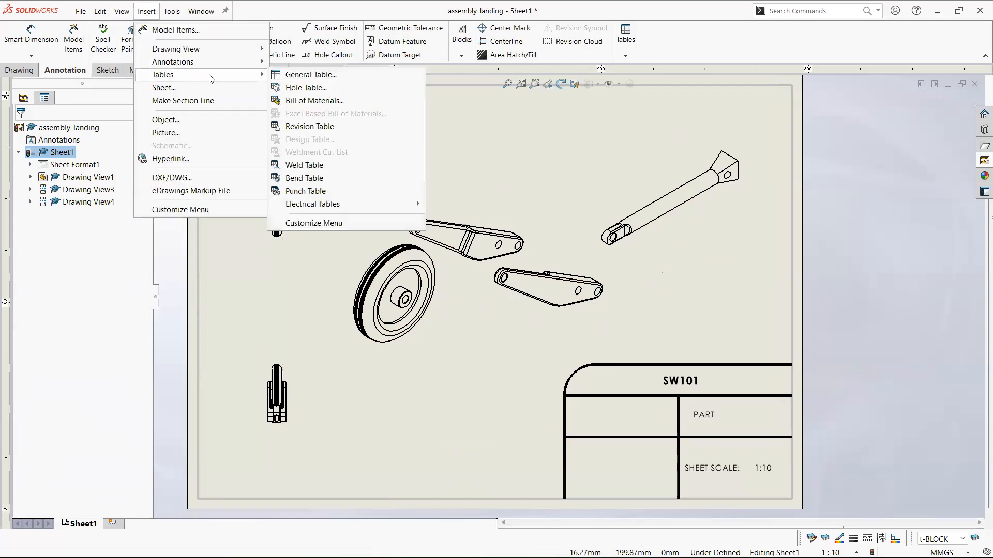
pyautogui.click(346, 102)
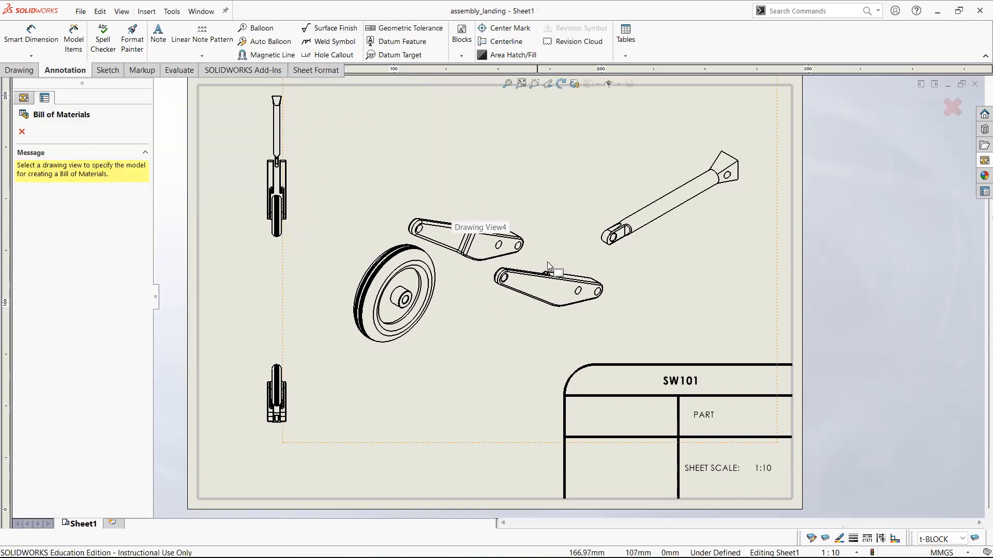
pyautogui.click(521, 387)
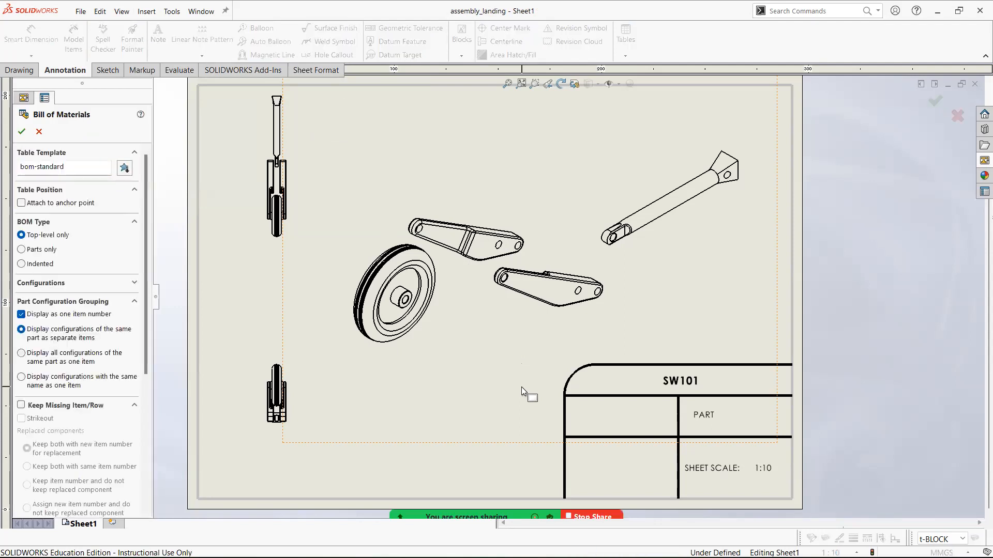
pyautogui.moveTo(146, 190); pyautogui.dragTo(162, 131)
pyautogui.click(22, 133)
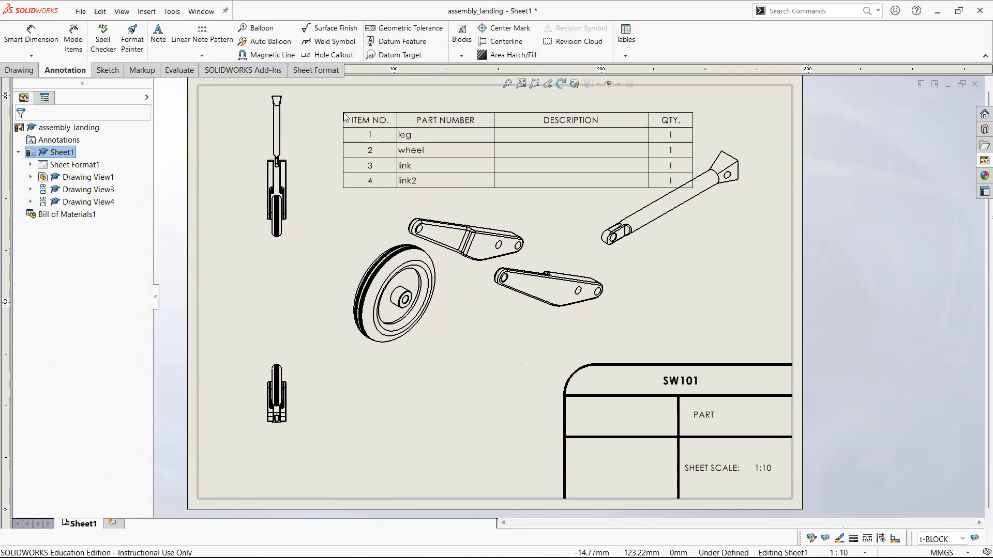
pyautogui.click(202, 419)
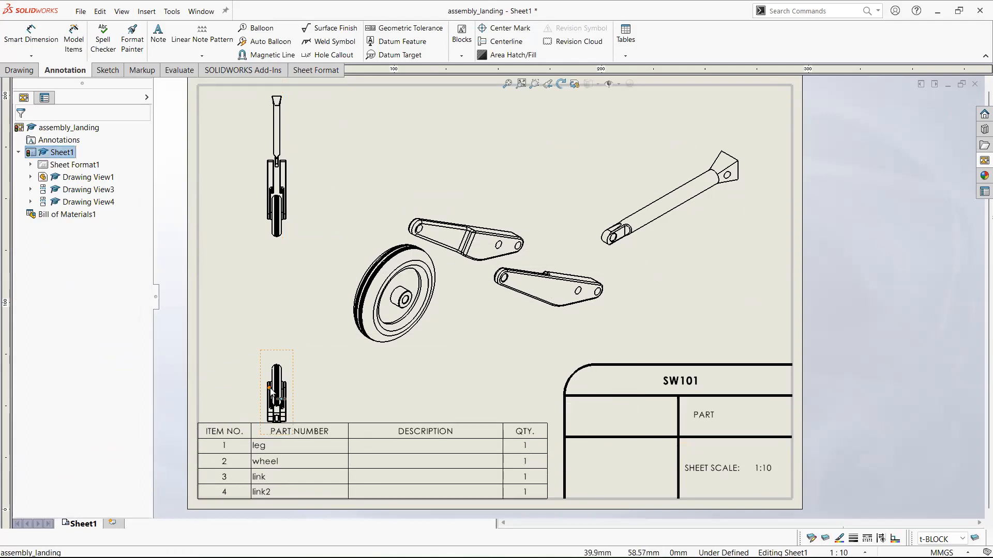
# Step: Move the small view above the bill of materials upward, closer to the front view and clear of the table
pyautogui.click(269, 350)
pyautogui.moveTo(268, 350)
pyautogui.mouseDown()
pyautogui.moveTo(264, 252)
pyautogui.moveTo(243, 255)
pyautogui.mouseUp()
pyautogui.scroll(-5, 414, 403)
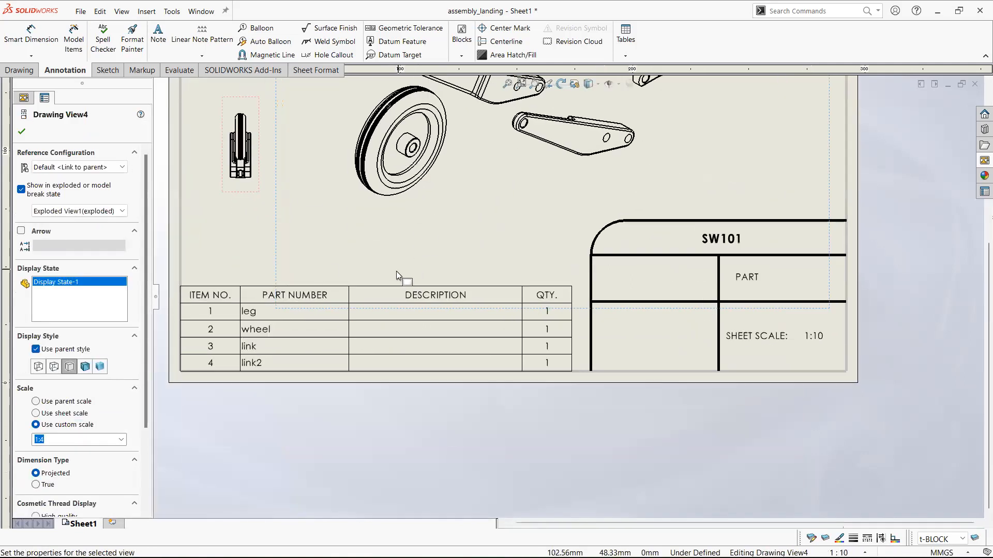
pyautogui.moveTo(439, 263); pyautogui.dragTo(570, 162, button='middle')
pyautogui.scroll(-1, 524, 202)
pyautogui.scroll(2, 524, 201)
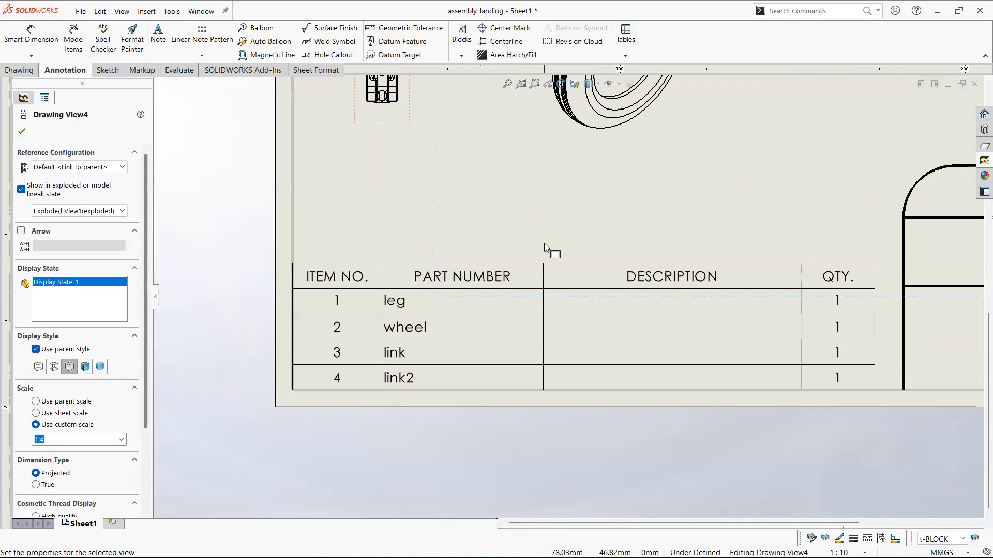
pyautogui.moveTo(544, 244); pyautogui.dragTo(375, 296, button='middle')
pyautogui.moveTo(331, 270); pyautogui.dragTo(395, 250, button='middle')
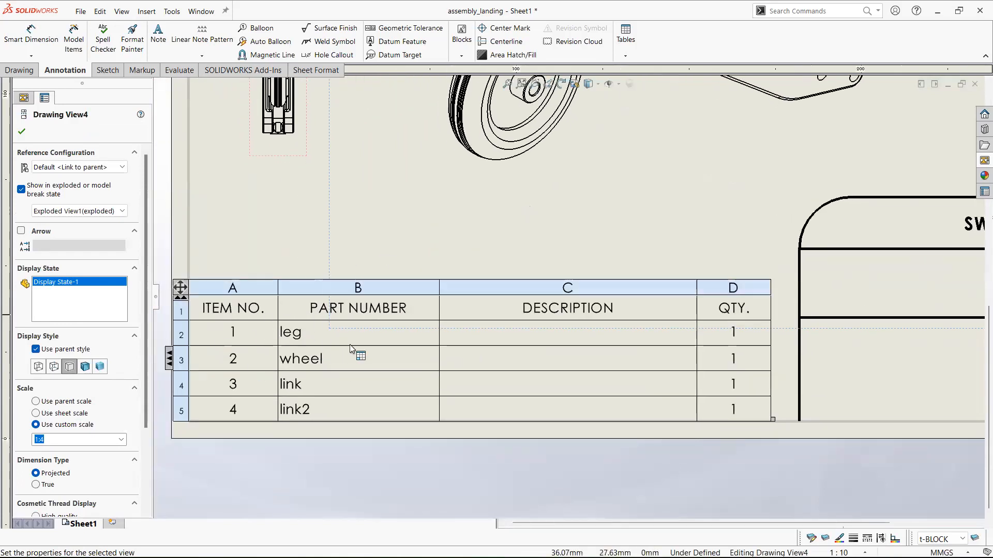
pyautogui.moveTo(482, 210)
pyautogui.mouseDown(button='middle')
pyautogui.moveTo(344, 359)
pyautogui.moveTo(457, 218)
pyautogui.mouseUp(button='middle')
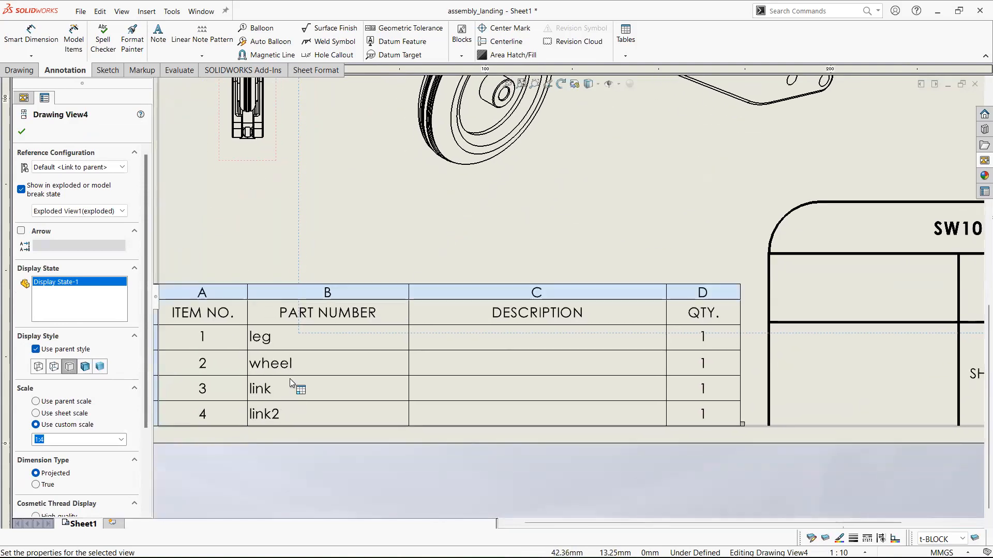
pyautogui.doubleClick(280, 346)
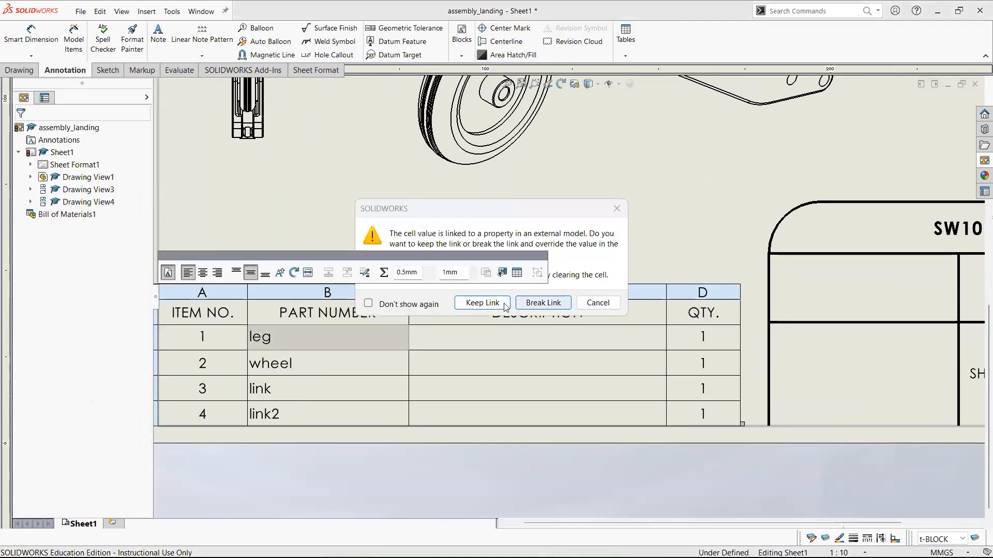
pyautogui.click(597, 303)
pyautogui.click(269, 215)
pyautogui.click(268, 215)
# Step: Switch to the landing gear assembly and open its wheel component as a separate part
pyautogui.moveTo(577, 104)
pyautogui.mouseDown(button='middle')
pyautogui.moveTo(499, 239)
pyautogui.moveTo(496, 192)
pyautogui.mouseUp(button='middle')
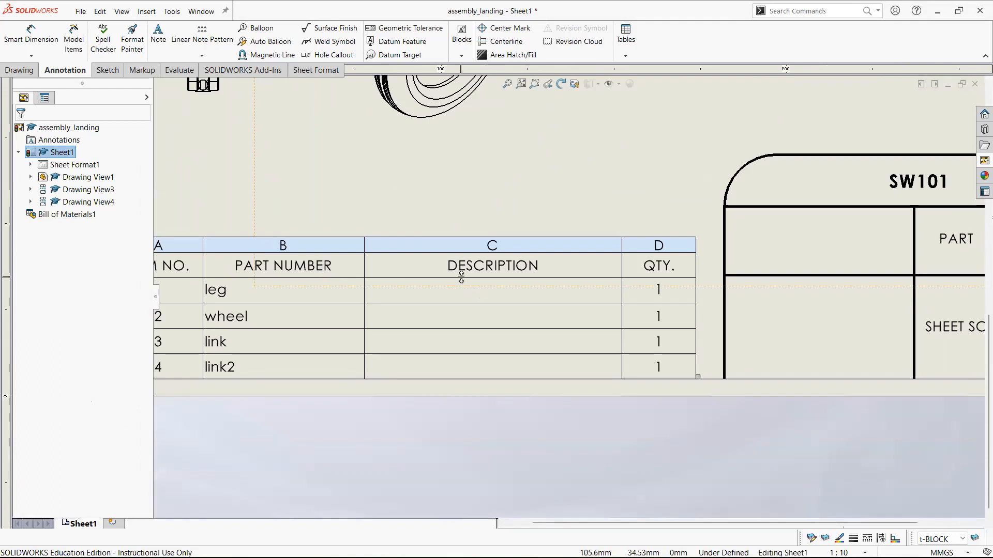
pyautogui.moveTo(486, 184)
pyautogui.mouseDown(button='middle')
pyautogui.moveTo(485, 259)
pyautogui.moveTo(494, 261)
pyautogui.moveTo(483, 336)
pyautogui.mouseUp(button='middle')
pyautogui.scroll(1, 494, 260)
pyautogui.moveTo(601, 237)
pyautogui.mouseDown(button='middle')
pyautogui.moveTo(527, 191)
pyautogui.moveTo(530, 166)
pyautogui.mouseUp(button='middle')
pyautogui.hotkey('ctrl', 'Tab')
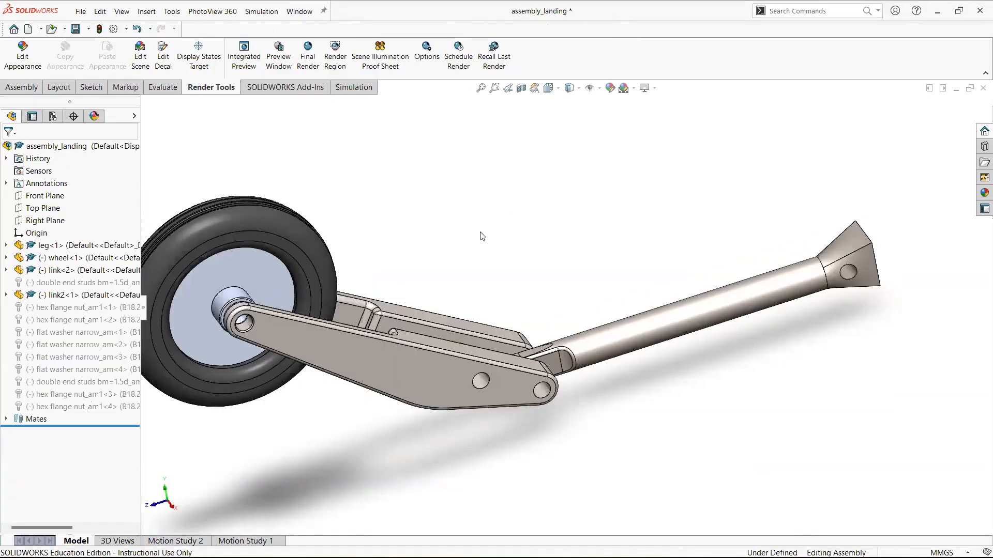
pyautogui.moveTo(650, 207); pyautogui.dragTo(373, 204, button='middle')
pyautogui.rightClick(374, 204)
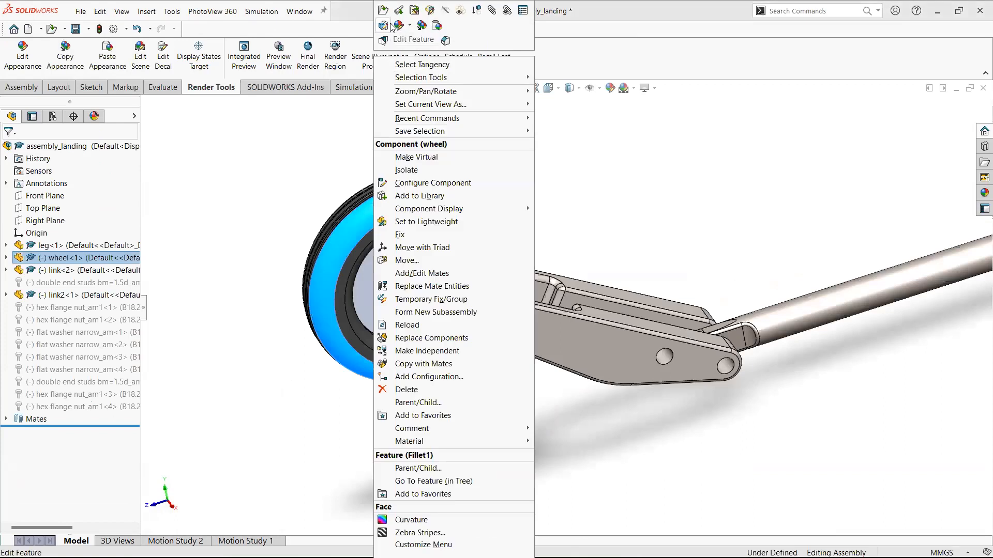
pyautogui.click(381, 11)
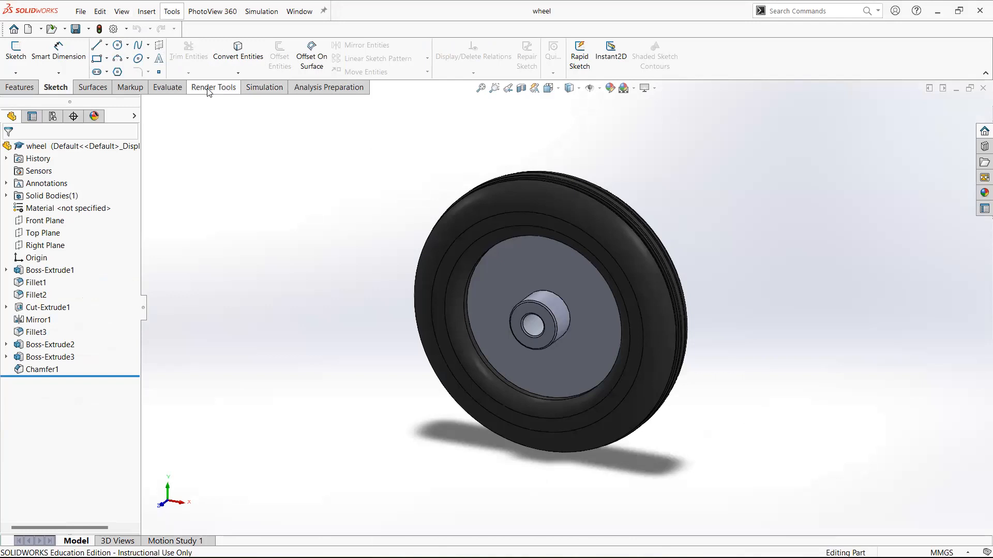
pyautogui.click(167, 86)
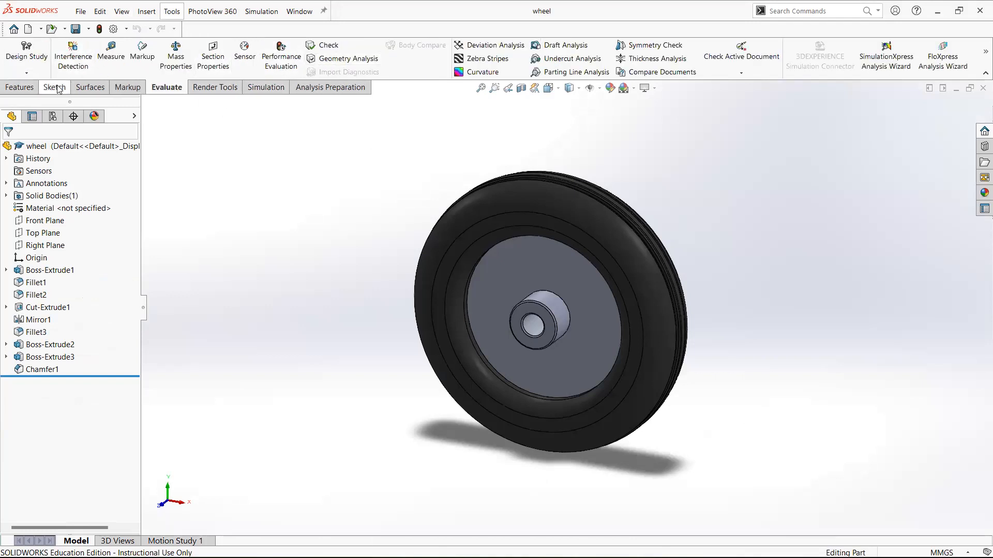
pyautogui.rightClick(311, 154)
pyautogui.click(70, 147)
pyautogui.rightClick(70, 146)
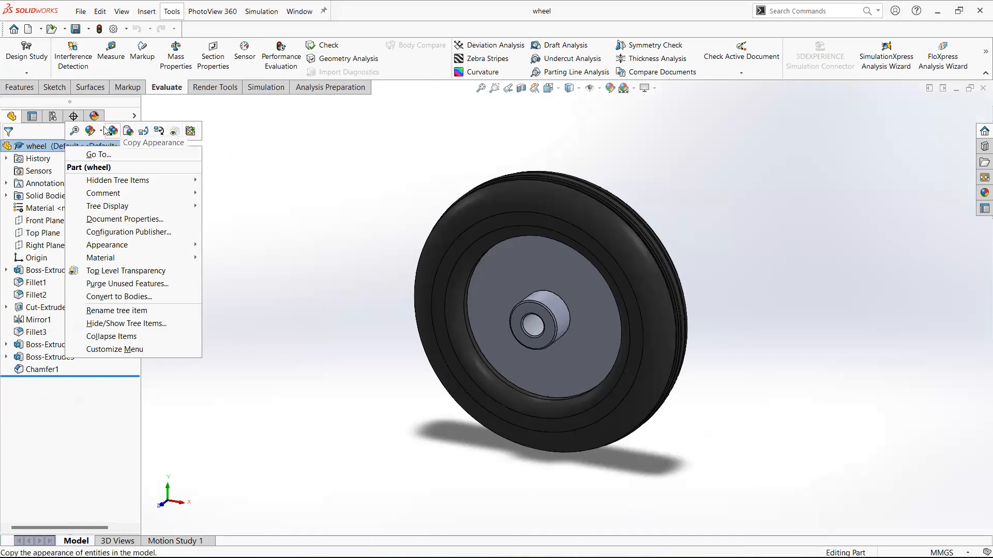
pyautogui.moveTo(144, 250)
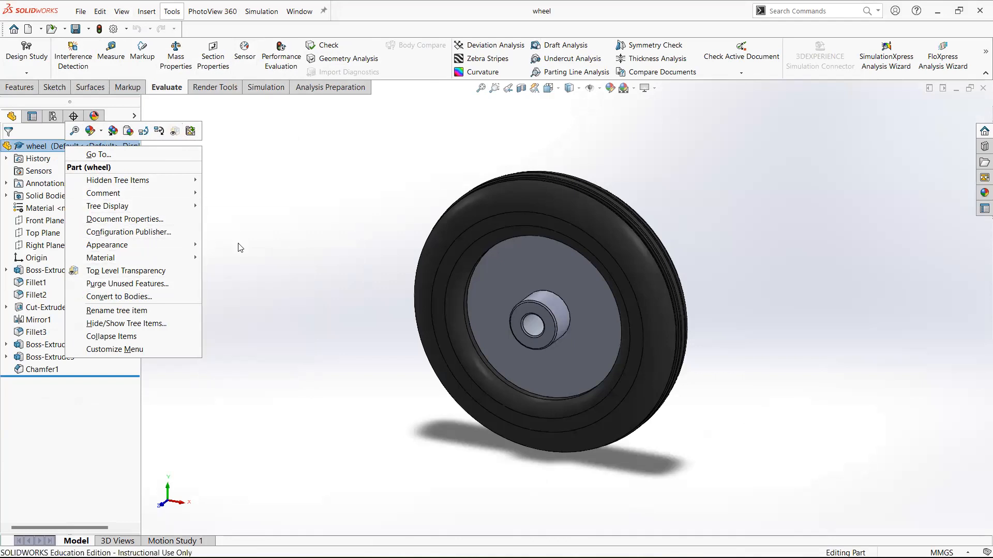
pyautogui.click(230, 280)
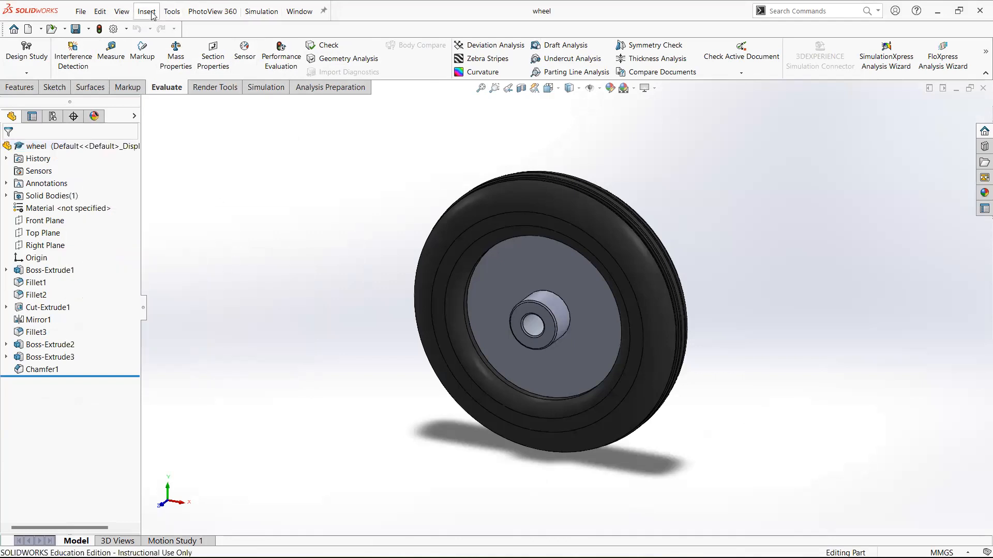
pyautogui.click(170, 11)
pyautogui.moveTo(104, 13)
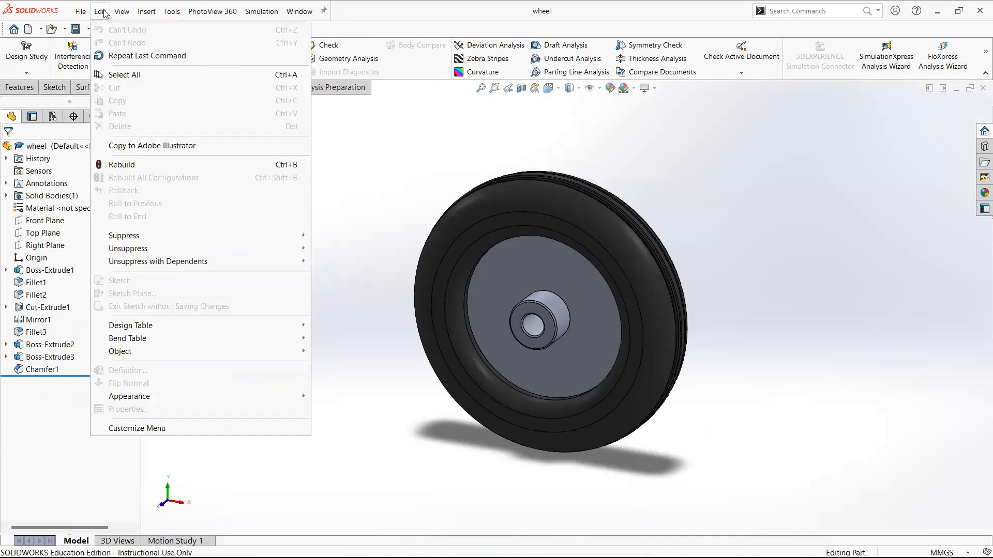
# Step: Add a custom Description property with the text "This is a wheel" to the wheel part's file properties
pyautogui.click(780, 9)
pyautogui.write('prop')
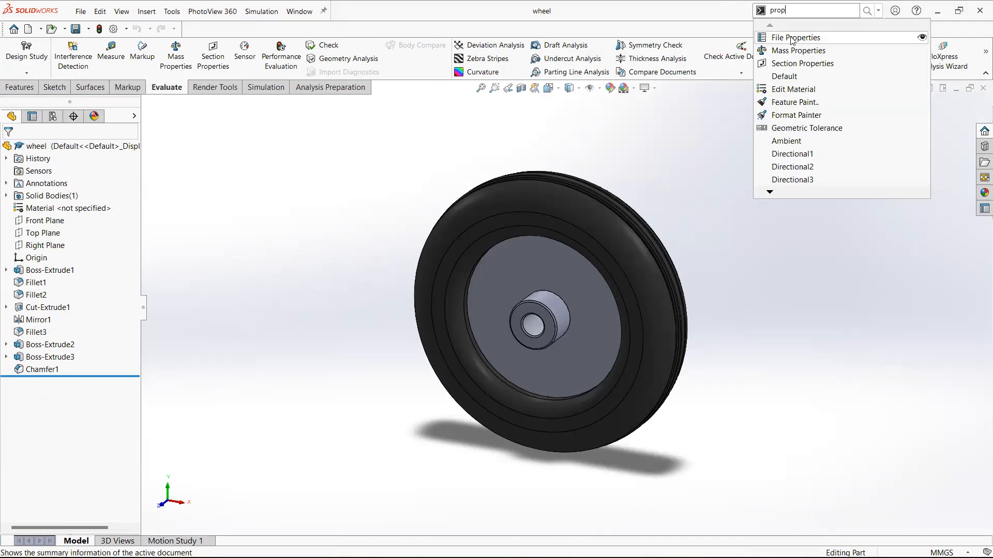
pyautogui.click(792, 40)
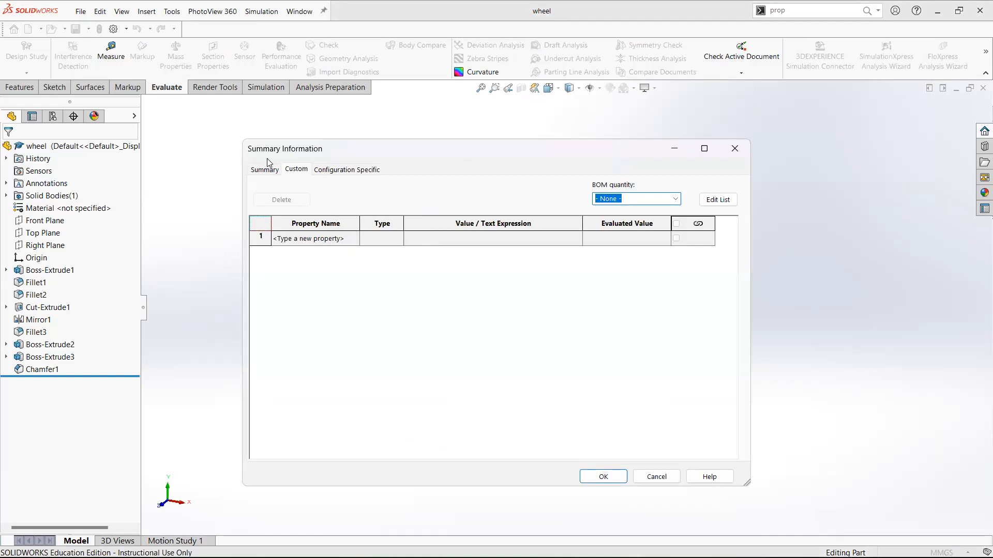
pyautogui.click(334, 243)
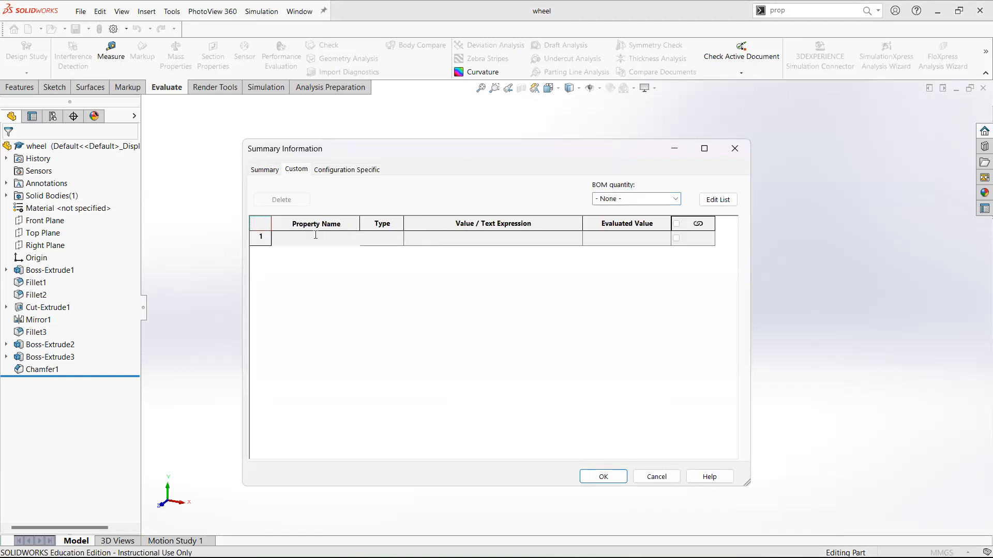
pyautogui.hotkey('alt', 'Tab')
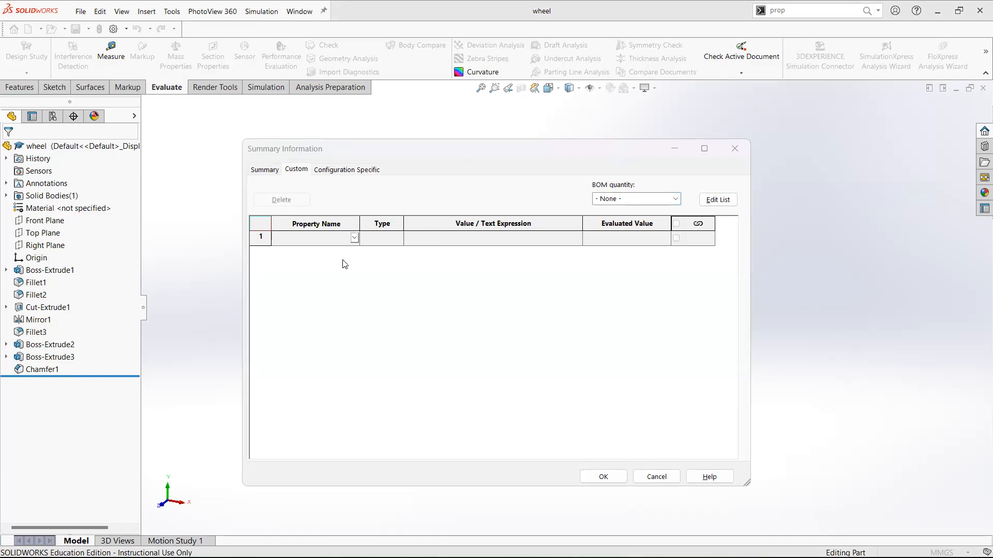
pyautogui.click(315, 239)
pyautogui.click(355, 238)
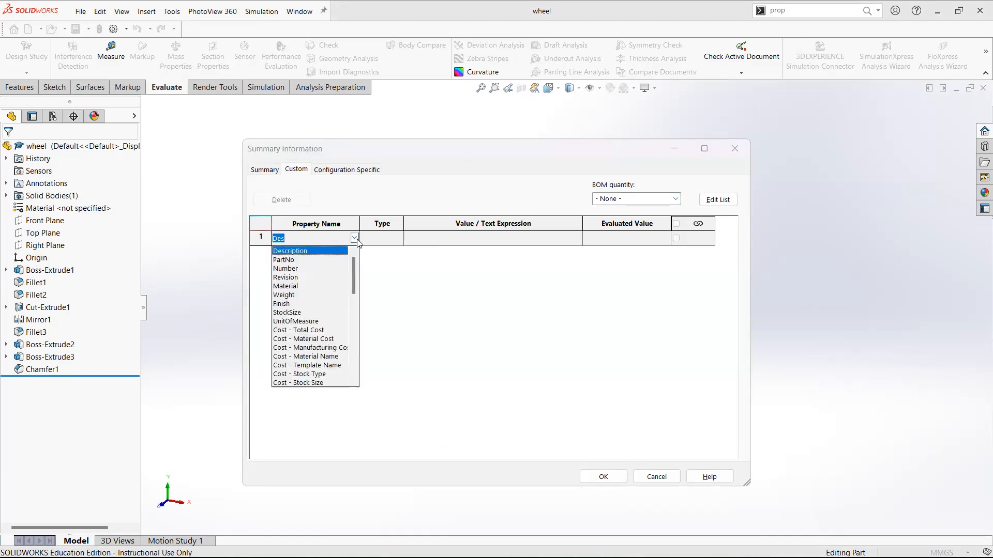
pyautogui.click(307, 252)
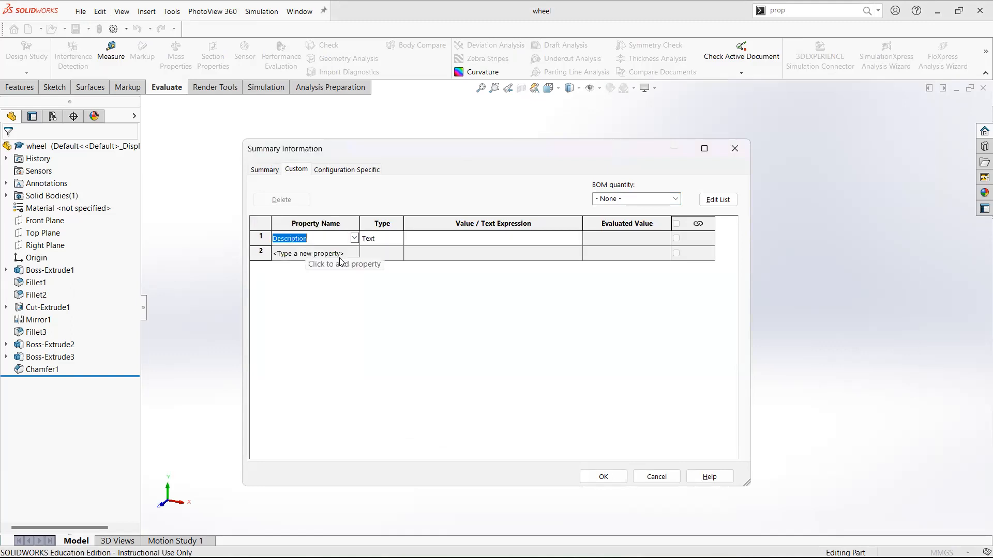
pyautogui.click(442, 242)
pyautogui.write('This is a wheel')
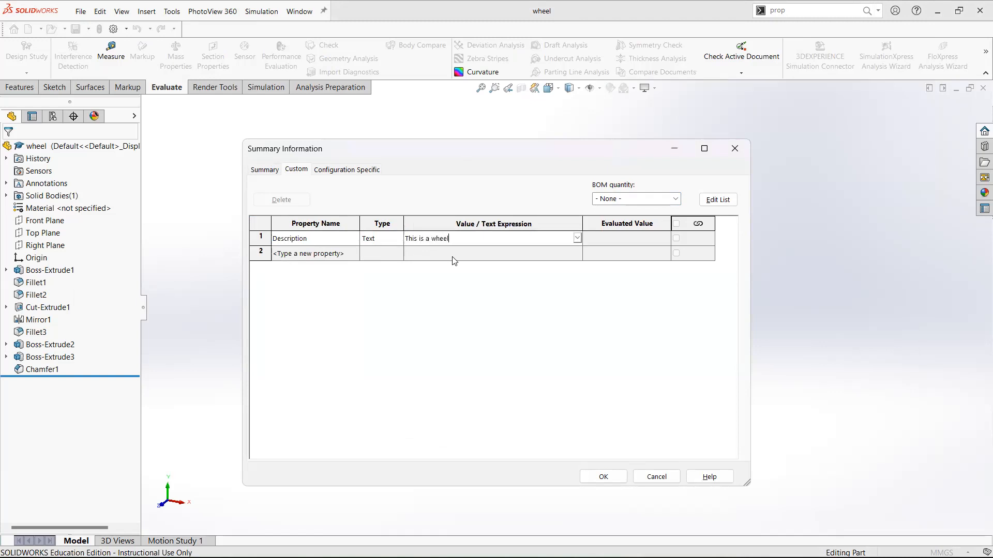
pyautogui.click(601, 477)
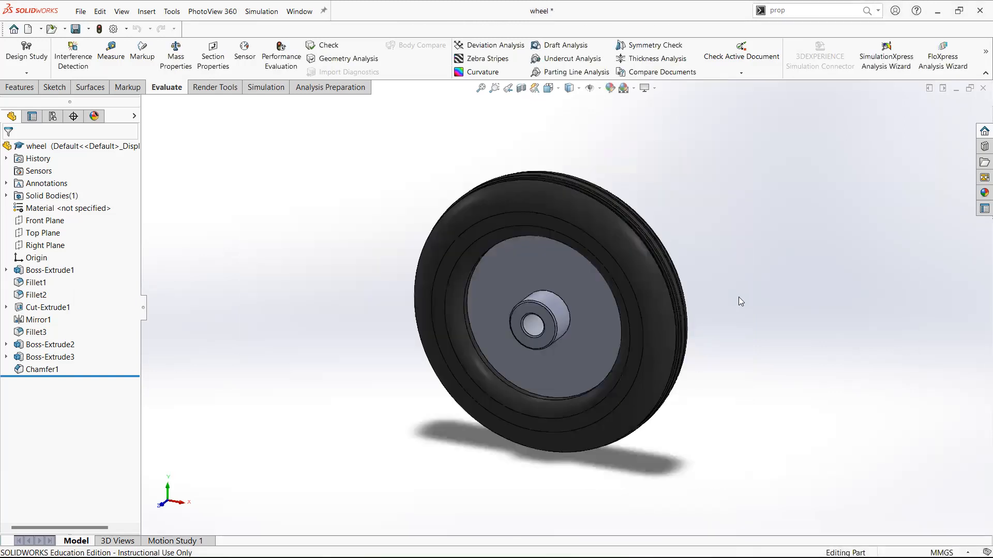
# Step: Save the wheel part and return to the assembly drawing to update its bill of materials
pyautogui.hotkey('ctrl', 's')
pyautogui.hotkey('ctrl', 'Tab')
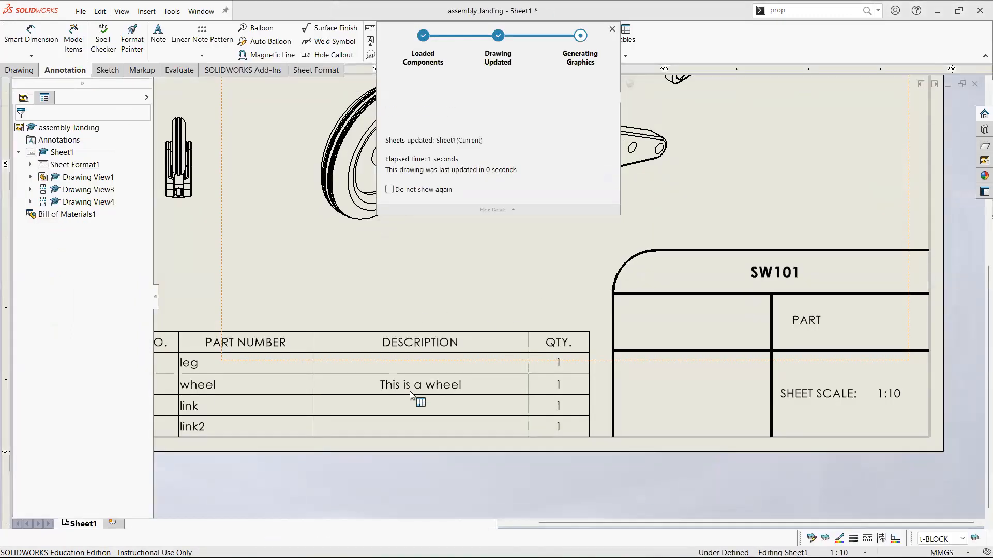
pyautogui.click(412, 395)
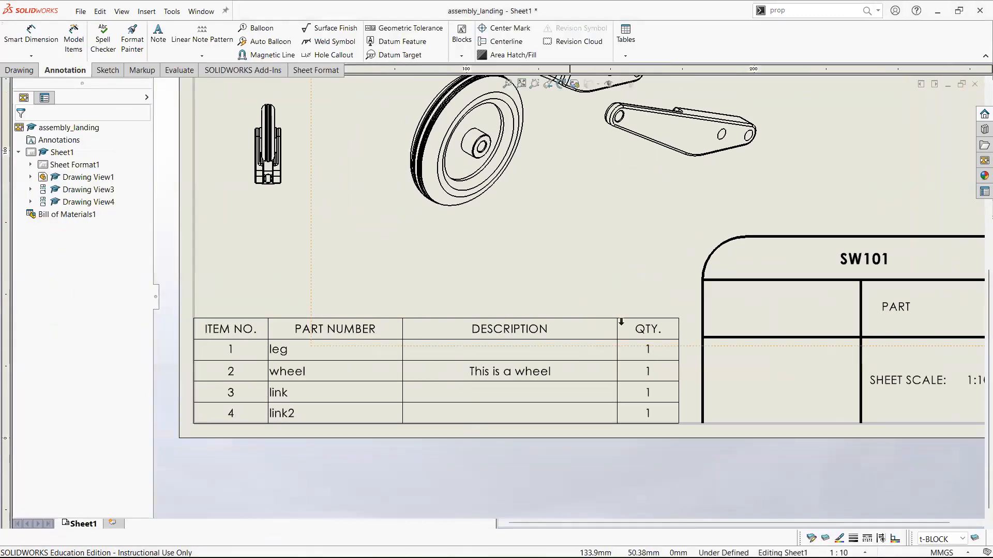
# Step: Attach a circular item-number balloon to the leg in the exploded view and place it above the leg
pyautogui.moveTo(635, 270); pyautogui.dragTo(564, 385, button='middle')
pyautogui.scroll(1, 571, 368)
pyautogui.moveTo(511, 332)
pyautogui.mouseDown(button='middle')
pyautogui.moveTo(537, 279)
pyautogui.moveTo(458, 346)
pyautogui.mouseUp(button='middle')
pyautogui.scroll(1, 538, 280)
pyautogui.scroll(-1, 458, 347)
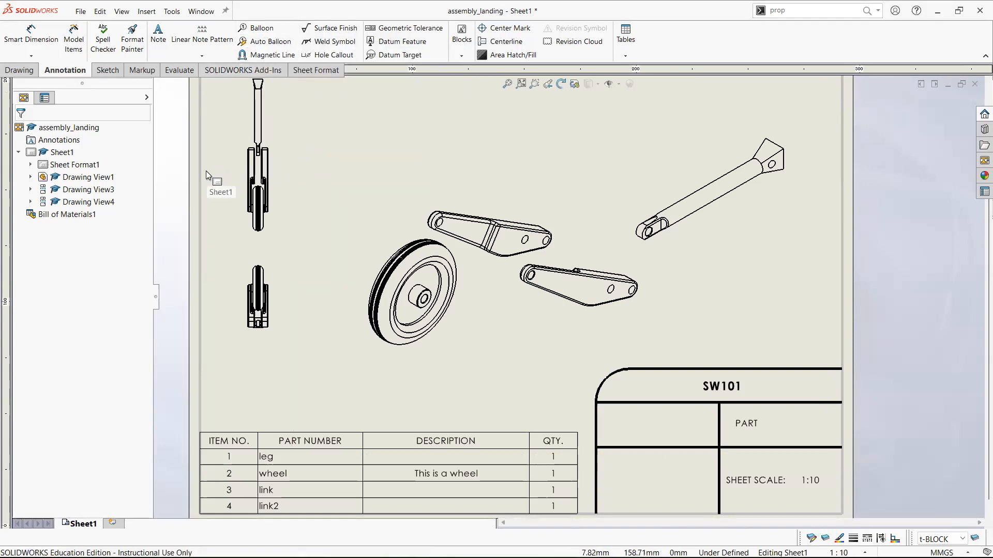
pyautogui.click(267, 29)
pyautogui.moveTo(346, 255); pyautogui.dragTo(354, 202, button='middle')
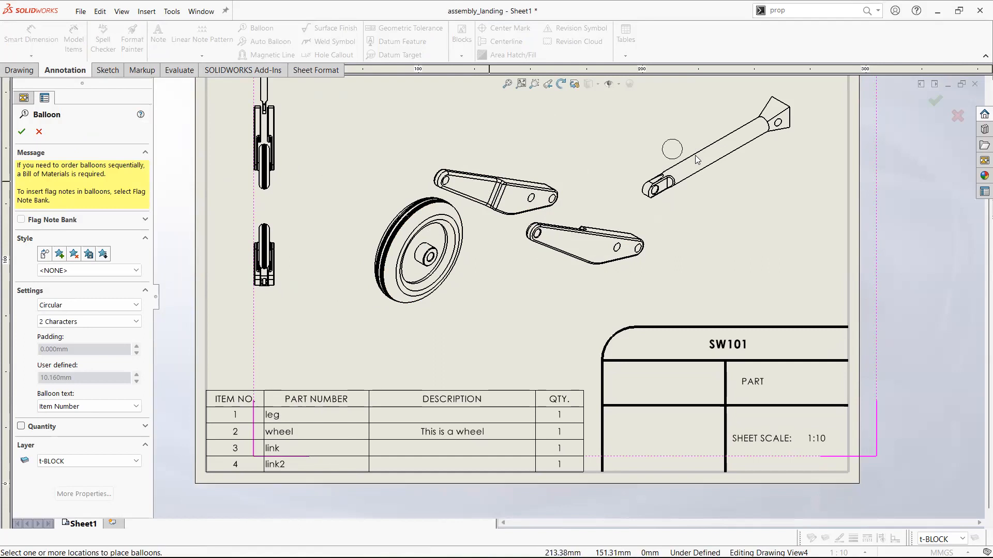
pyautogui.click(720, 147)
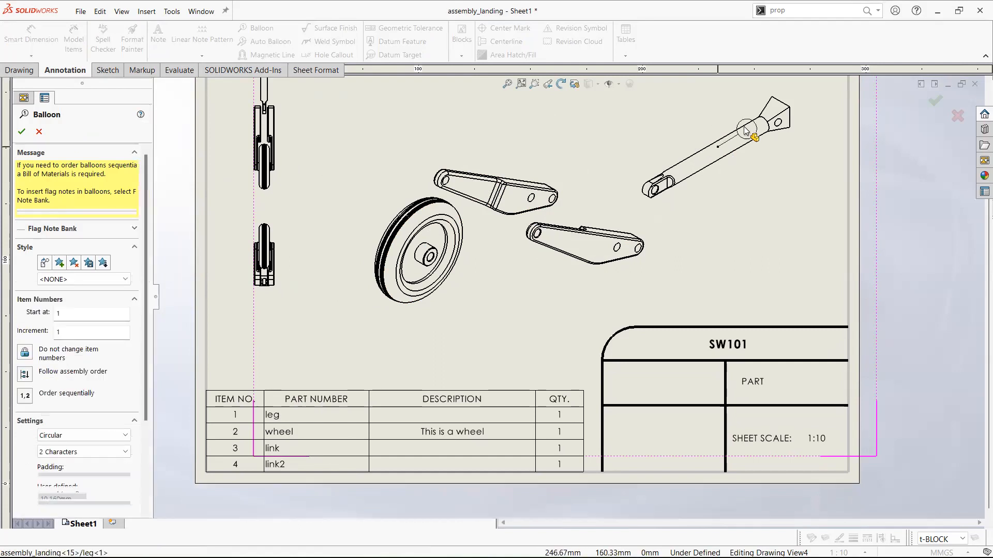
pyautogui.moveTo(658, 133); pyautogui.dragTo(647, 196, button='middle')
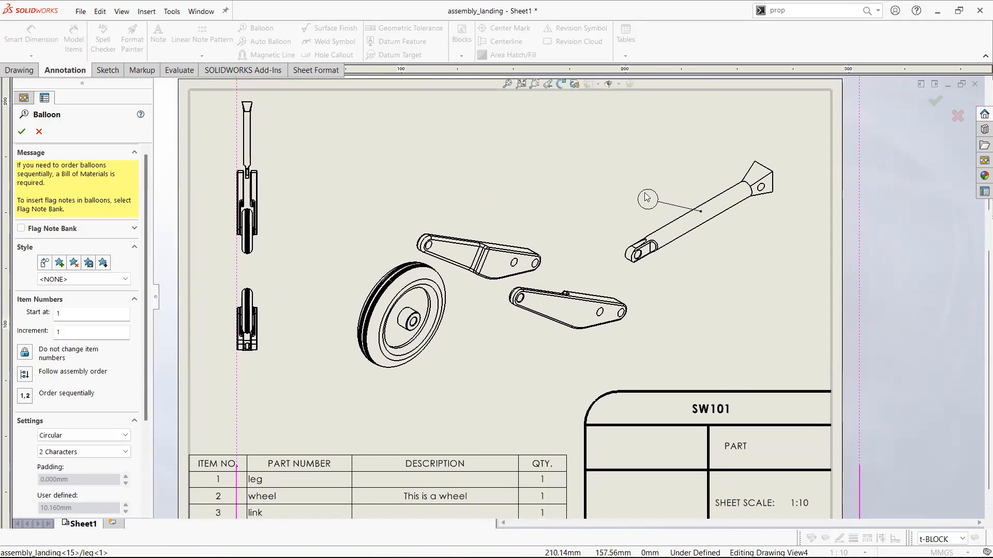
pyautogui.click(623, 160)
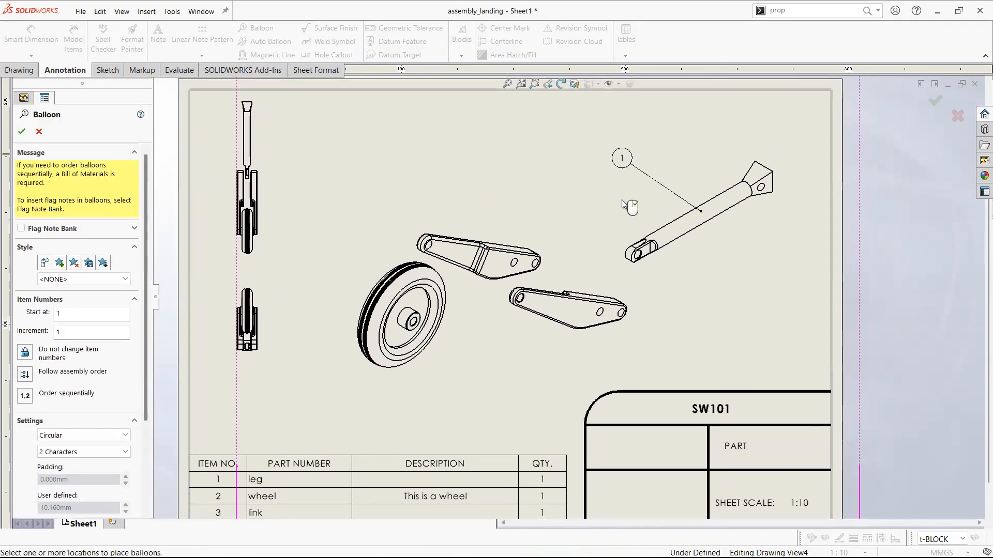
# Step: Add item balloons to the two links, placing the link's balloon above it and the link2 balloon below it
pyautogui.moveTo(609, 205); pyautogui.dragTo(639, 158, button='middle')
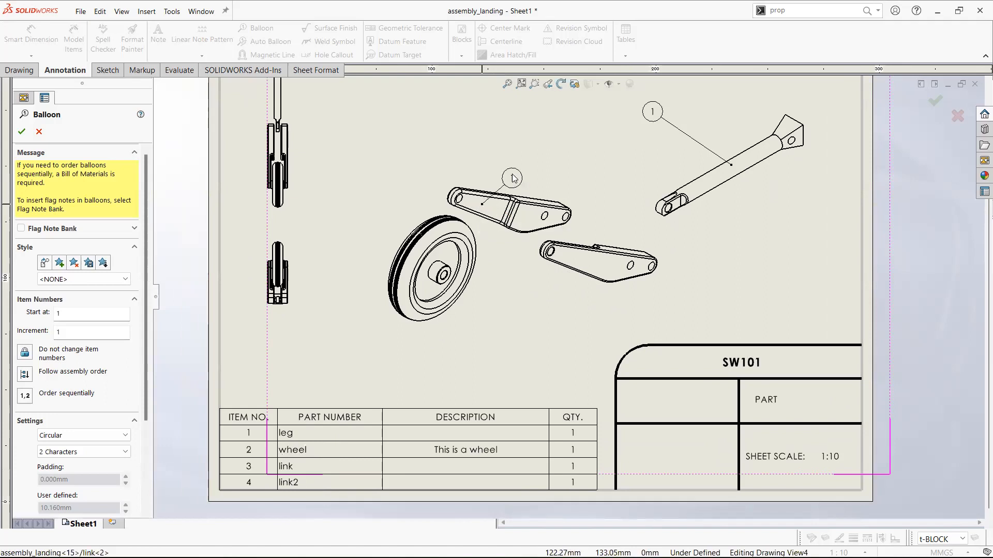
pyautogui.moveTo(482, 204); pyautogui.dragTo(523, 123)
pyautogui.click(533, 116)
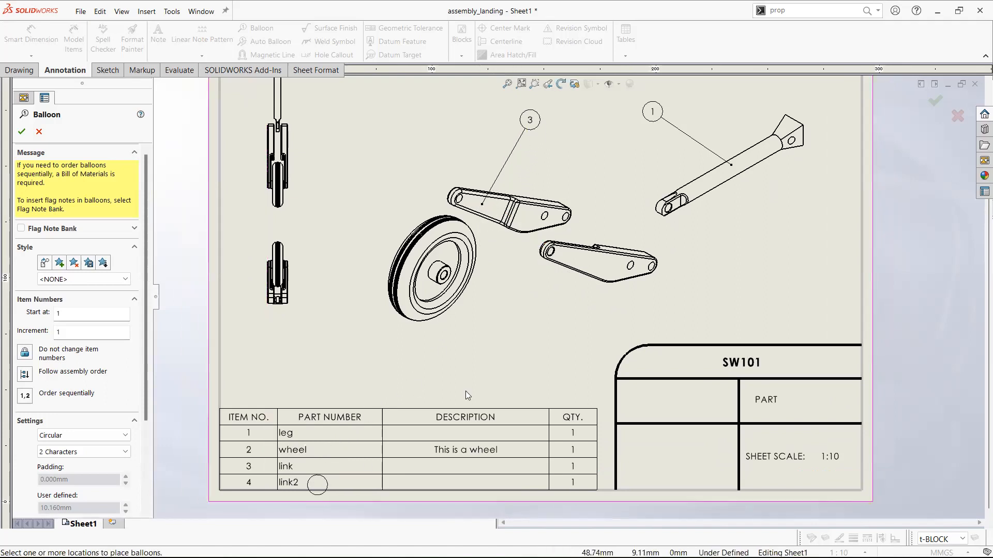
pyautogui.click(586, 260)
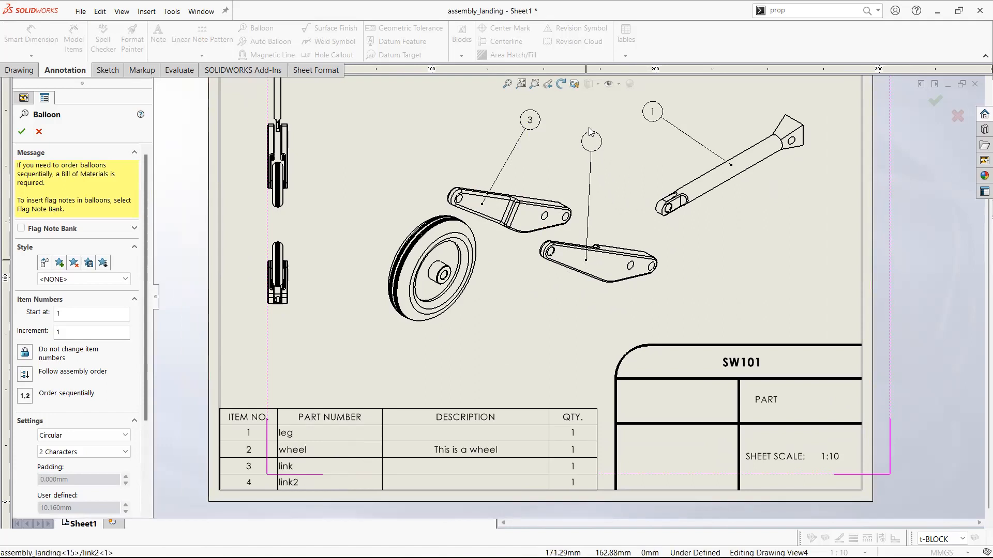
pyautogui.click(551, 323)
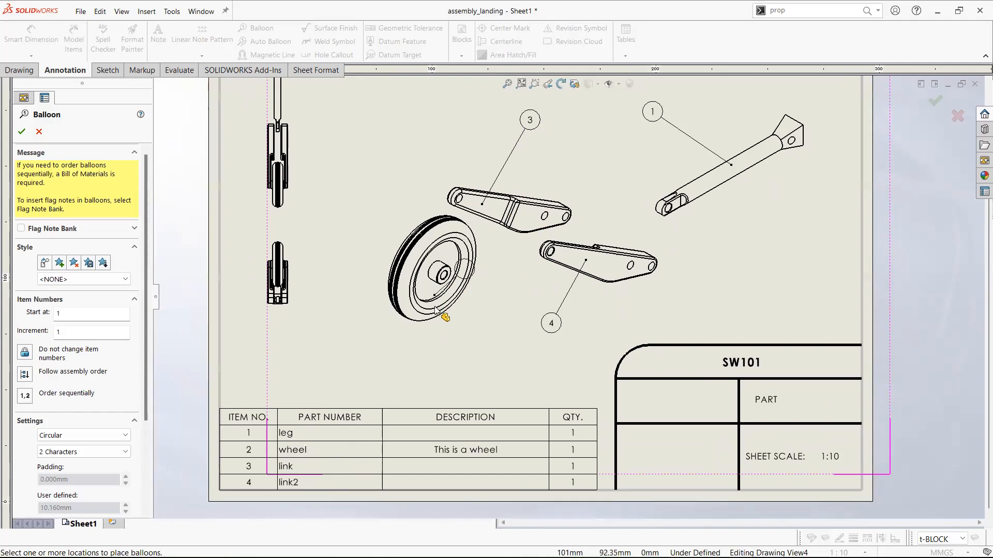
# Step: Add an item balloon to the wheel beside the link2 balloon and finish ballooning the exploded view
pyautogui.click(410, 310)
pyautogui.click(508, 324)
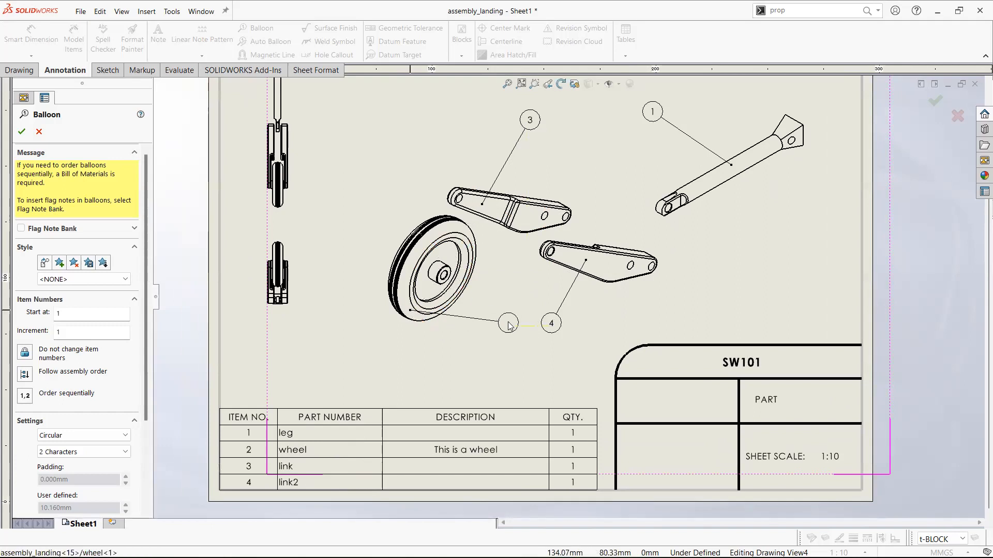
pyautogui.click(22, 133)
pyautogui.click(742, 256)
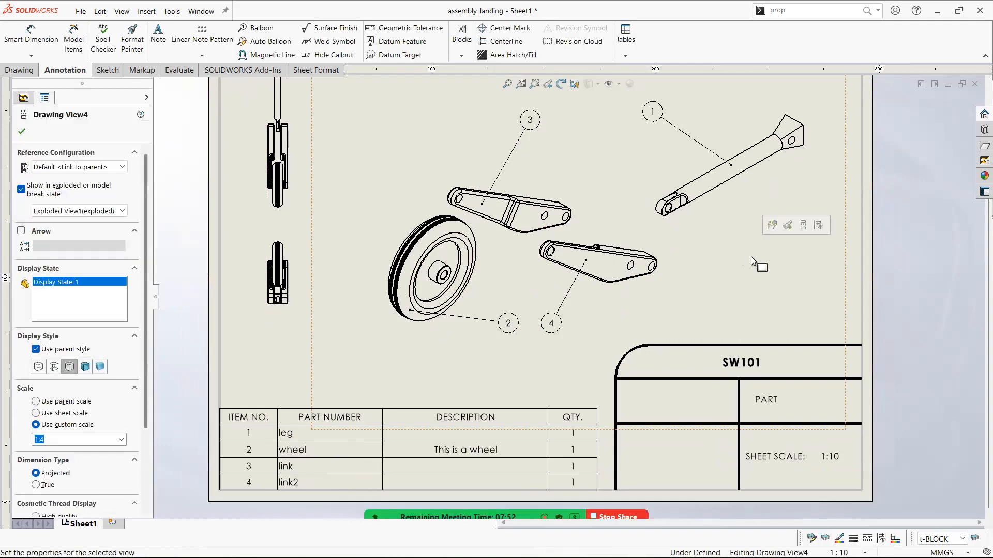
pyautogui.click(856, 242)
# Step: Examine the ballooned exploded view against the bill of materials and the other drawing views
pyautogui.moveTo(747, 204); pyautogui.dragTo(633, 275, button='middle')
pyautogui.moveTo(519, 213); pyautogui.dragTo(627, 186, button='middle')
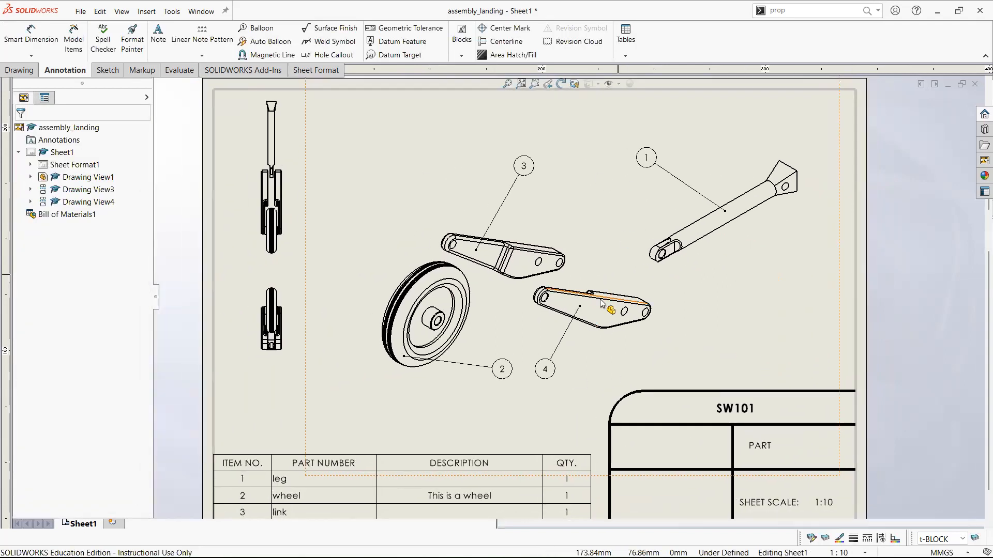
pyautogui.moveTo(718, 371)
pyautogui.mouseDown(button='middle')
pyautogui.moveTo(760, 279)
pyautogui.moveTo(747, 324)
pyautogui.mouseUp(button='middle')
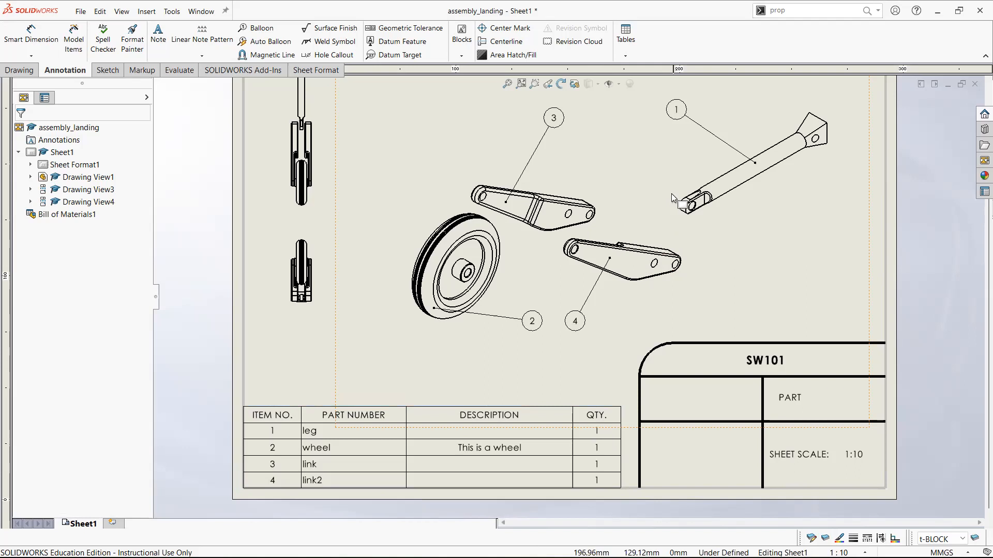
pyautogui.moveTo(738, 259); pyautogui.dragTo(670, 302, button='middle')
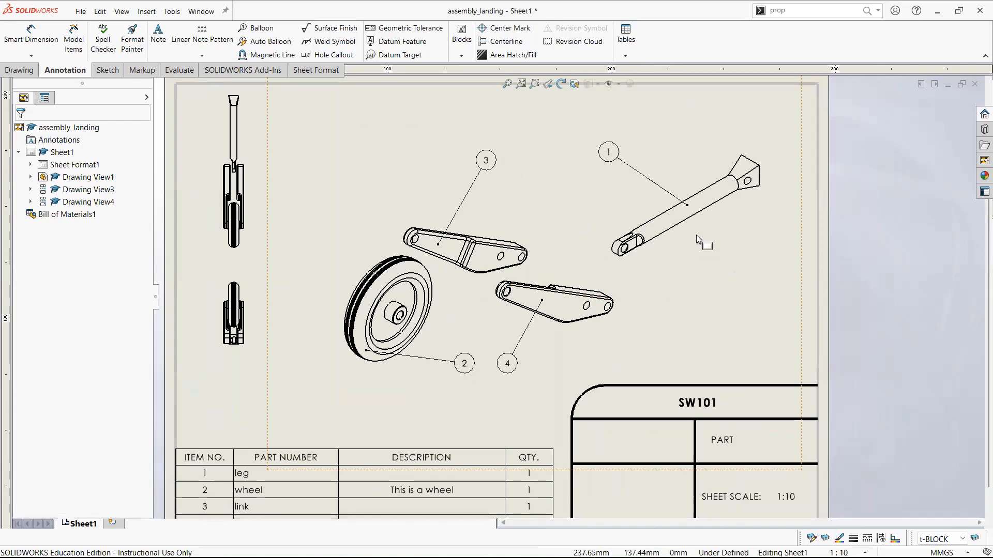
pyautogui.moveTo(727, 216); pyautogui.dragTo(774, 150, button='middle')
pyautogui.moveTo(585, 212); pyautogui.dragTo(541, 309, button='middle')
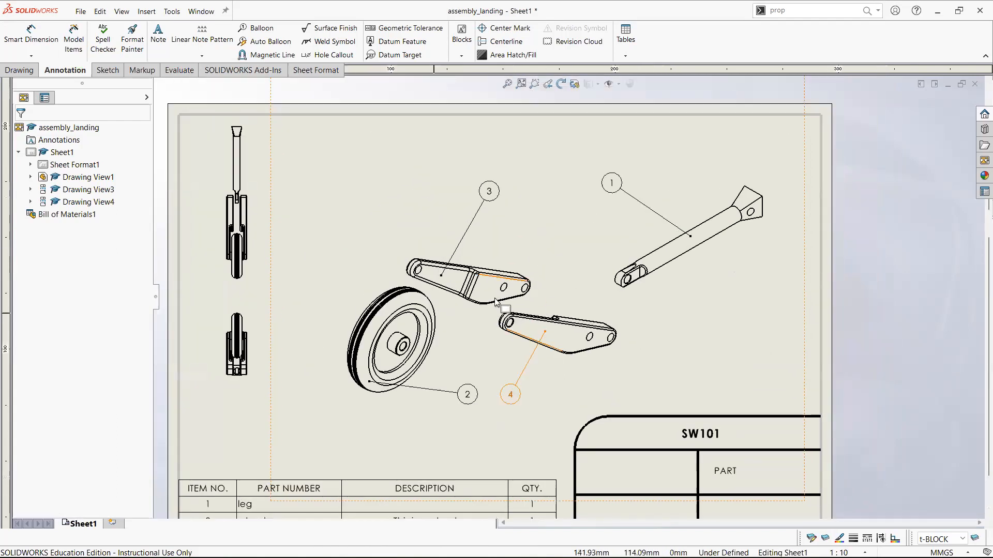
pyautogui.moveTo(585, 189); pyautogui.dragTo(613, 103, button='middle')
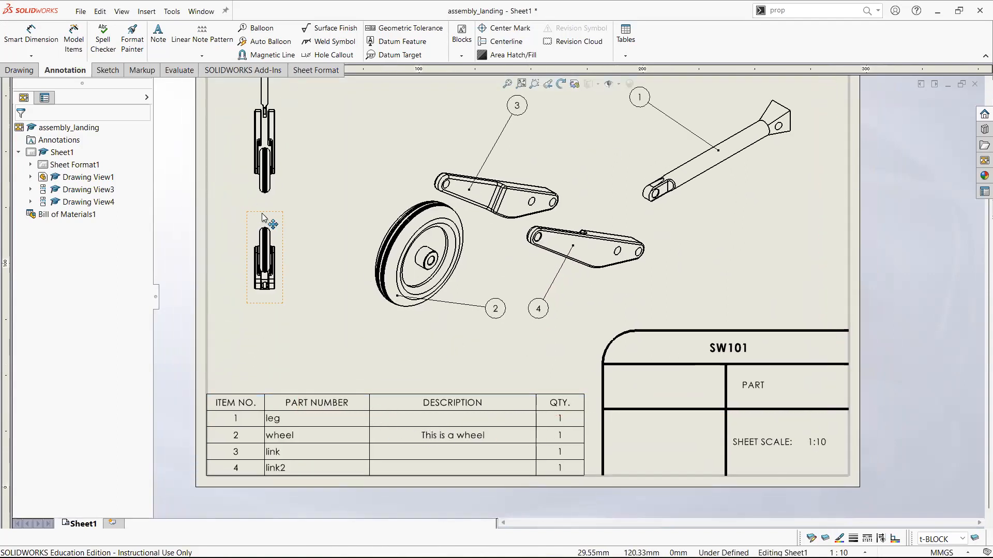
# Step: Switch to the landing gear assembly, show it in isometric view, and briefly open a PhotoView 360 render preview
pyautogui.hotkey('ctrl', 'Tab')
pyautogui.hotkey('ctrl', 'Tab')
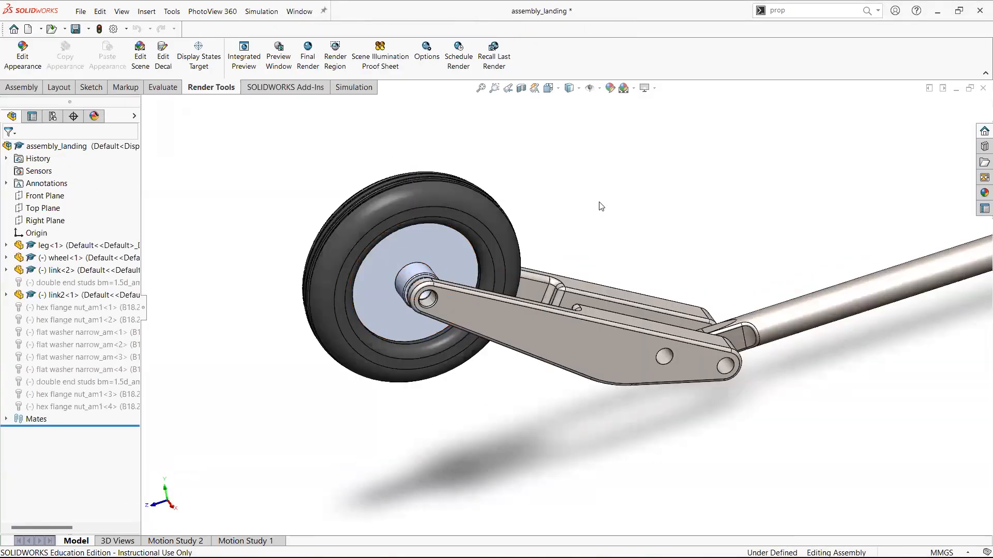
pyautogui.hotkey('ctrl', '7')
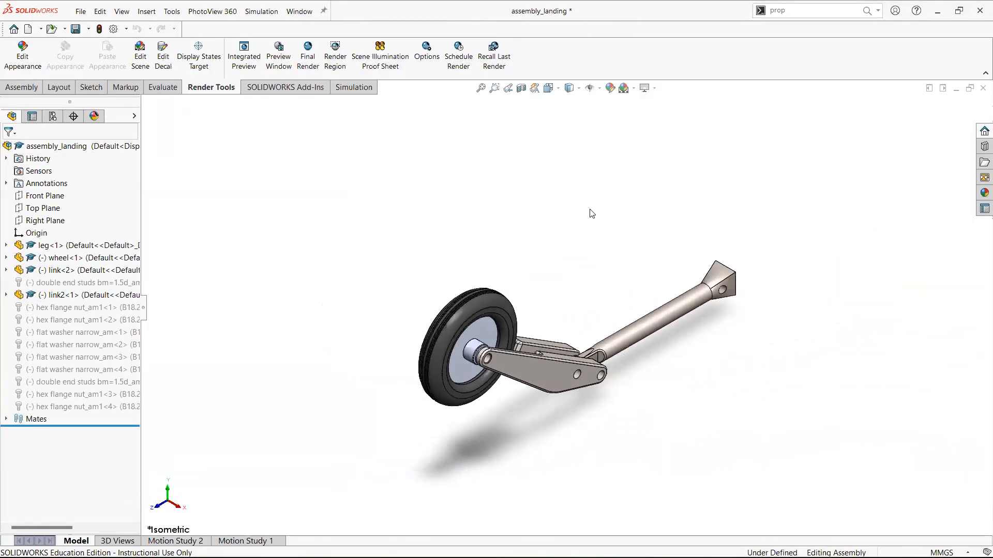
pyautogui.moveTo(541, 361); pyautogui.dragTo(536, 311)
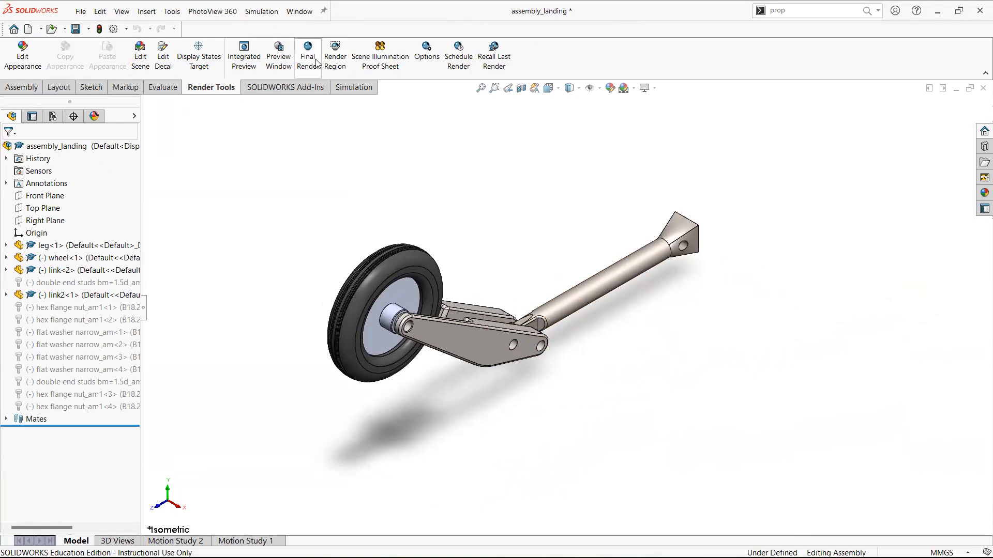
pyautogui.click(279, 56)
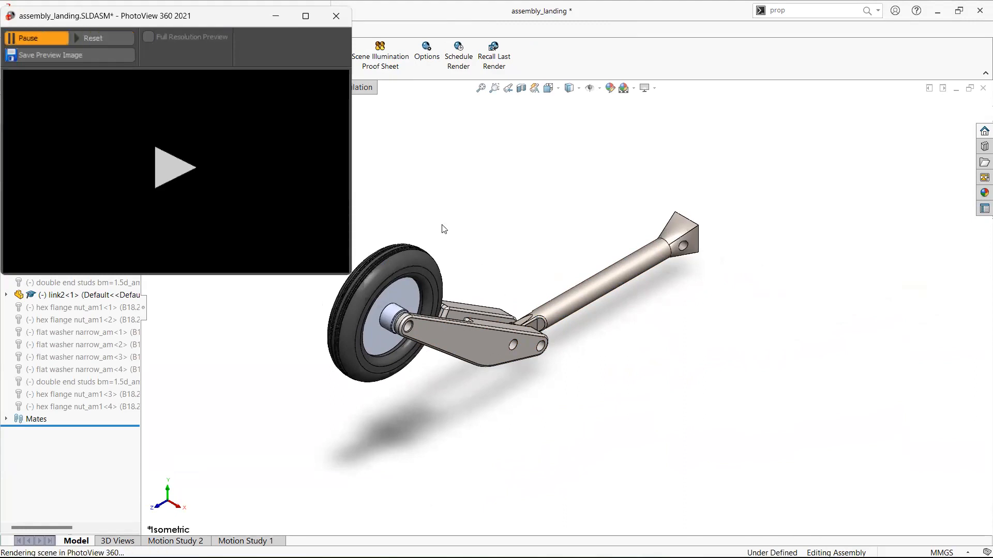
pyautogui.click(336, 15)
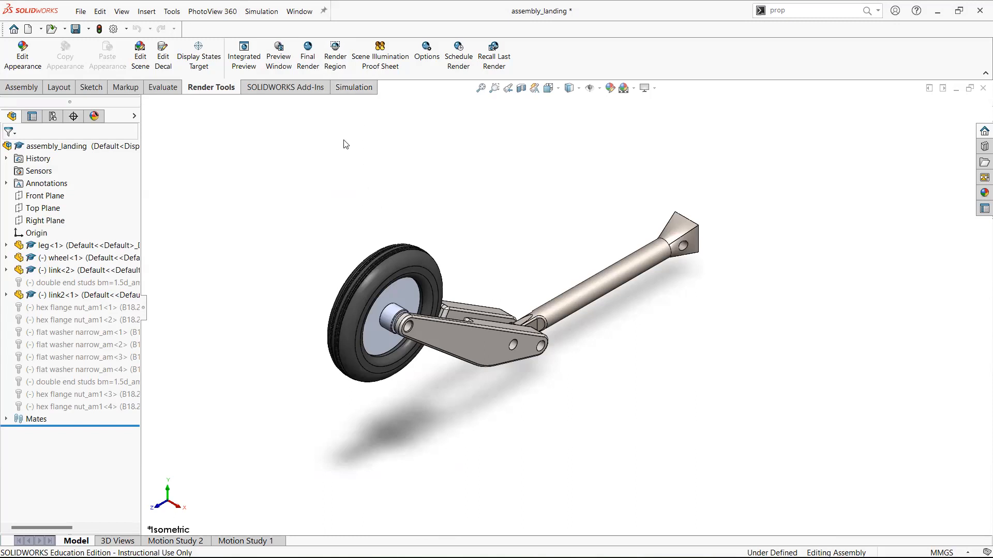
# Step: Look through the simulation tools and the available SOLIDWORKS add-ins for the assembly
pyautogui.click(353, 88)
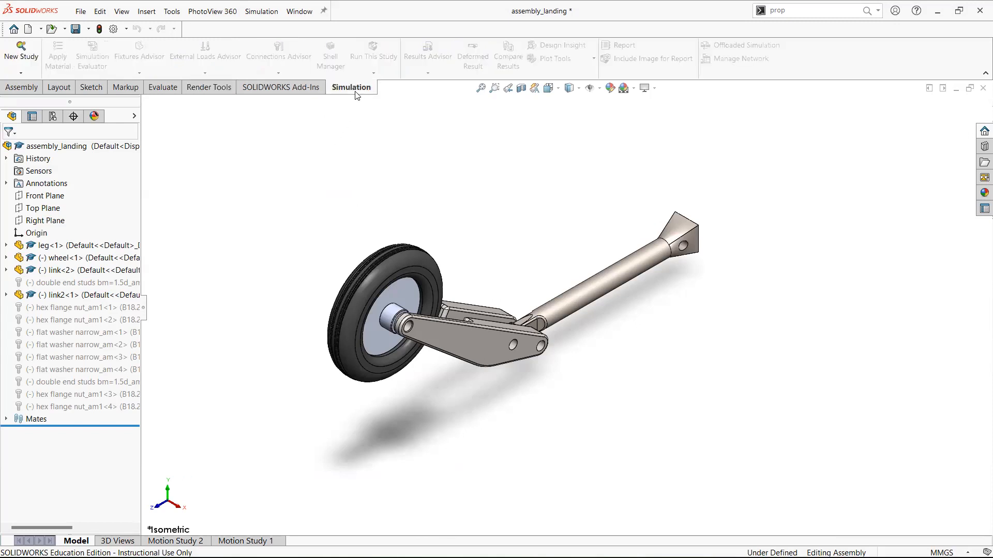
pyautogui.click(284, 91)
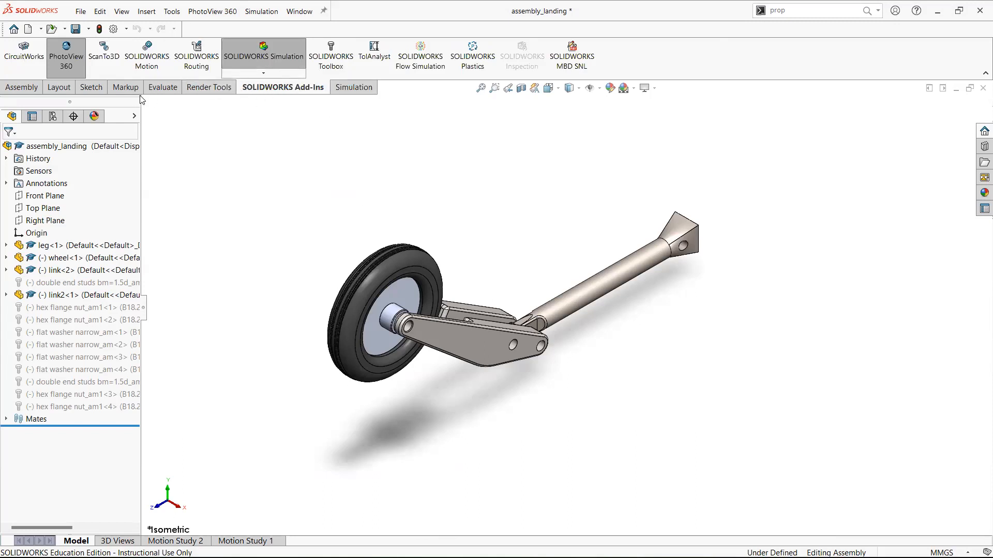
pyautogui.click(22, 86)
# Step: Switch to the wheel part, examine its surface tools and the list of available toolsets, and view the wheel isometrically
pyautogui.hotkey('ctrl', 'Tab')
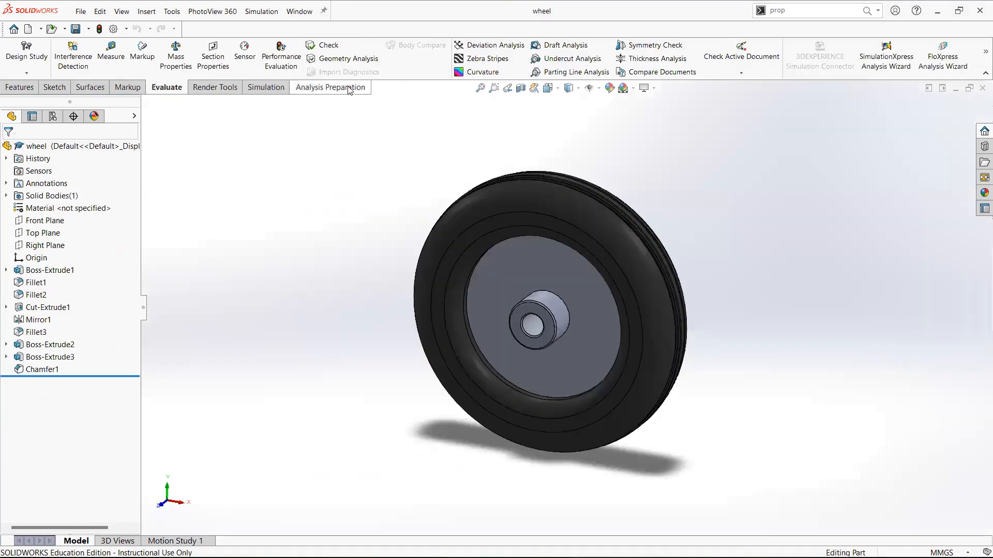
pyautogui.rightClick(349, 88)
pyautogui.moveTo(453, 138)
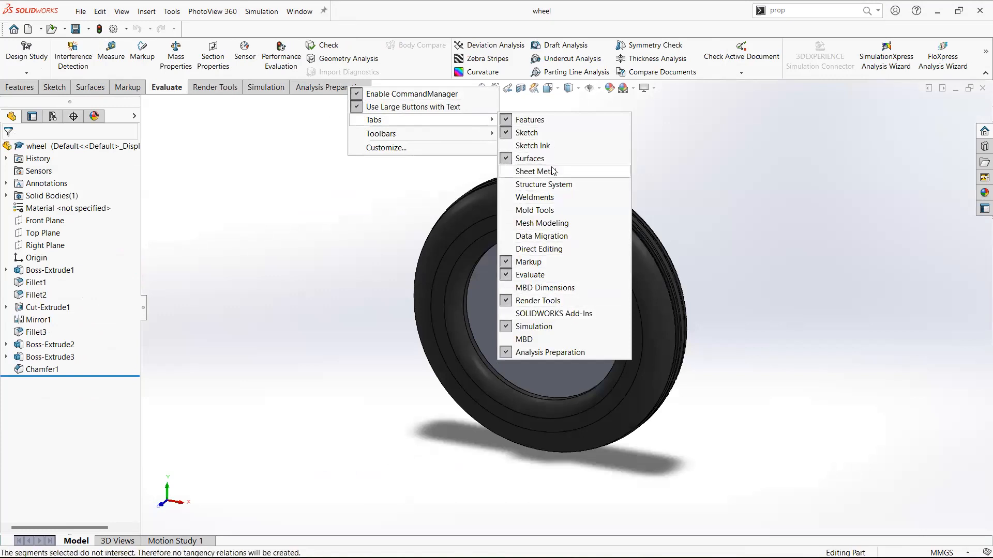
pyautogui.click(102, 91)
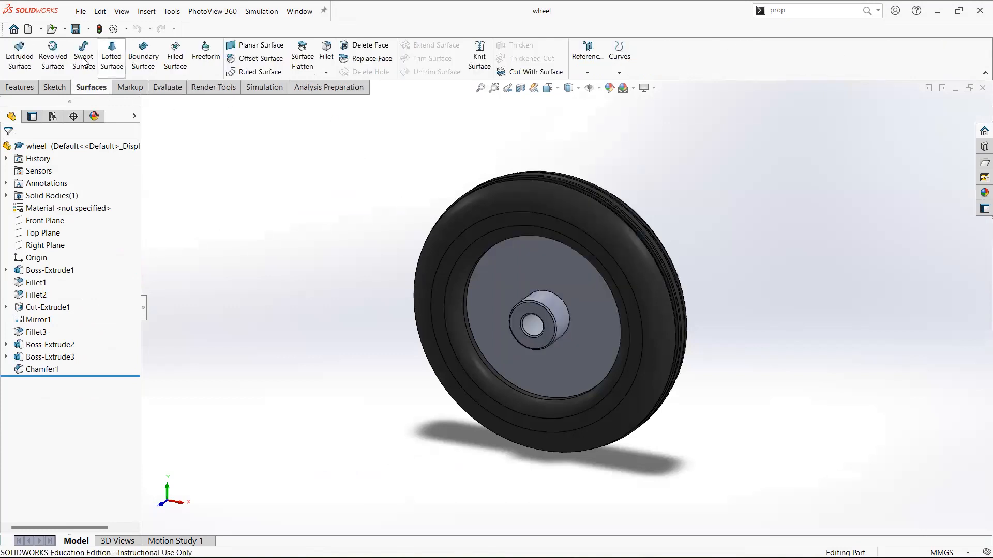
pyautogui.rightClick(348, 93)
pyautogui.moveTo(414, 125)
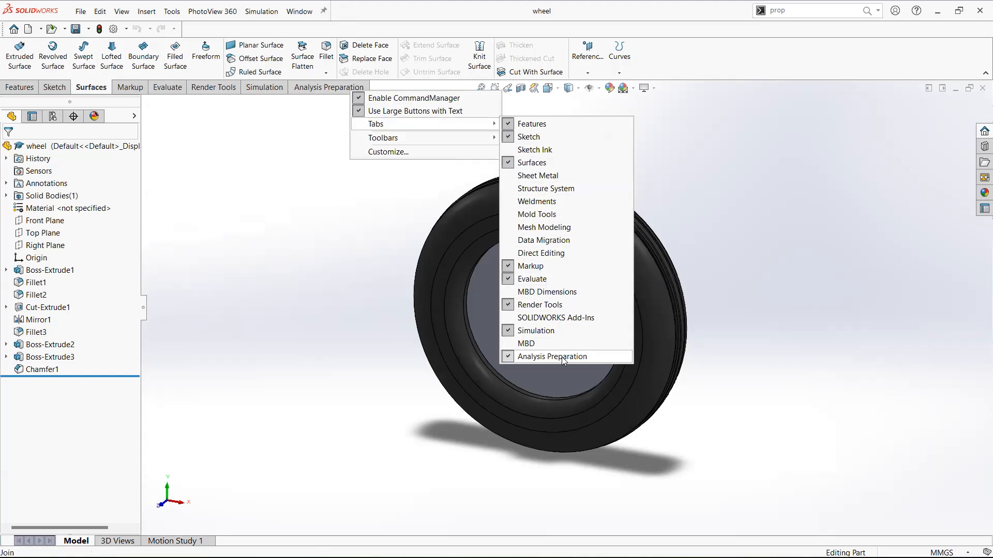
pyautogui.click(359, 223)
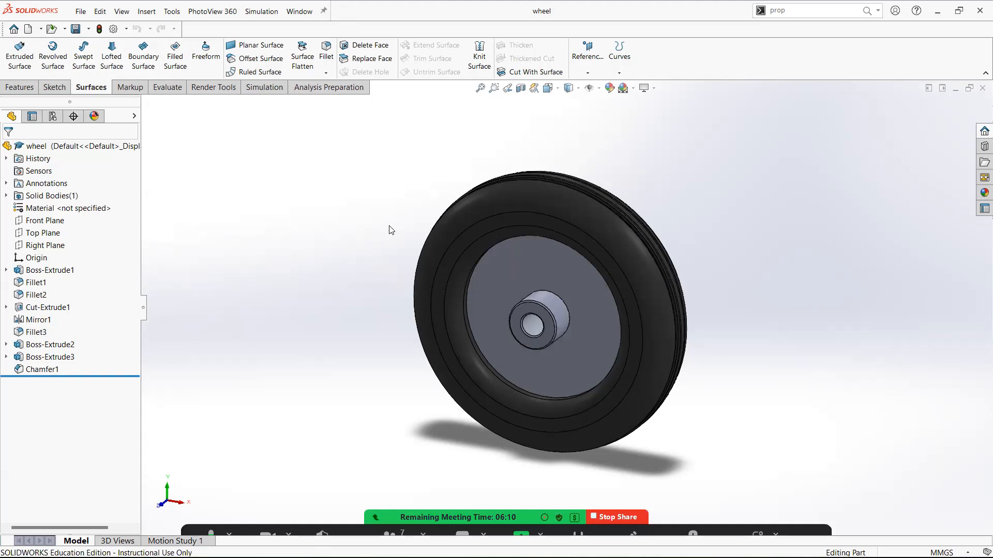
pyautogui.moveTo(312, 186); pyautogui.dragTo(279, 304, button='middle')
pyautogui.hotkey('ctrl', '7')
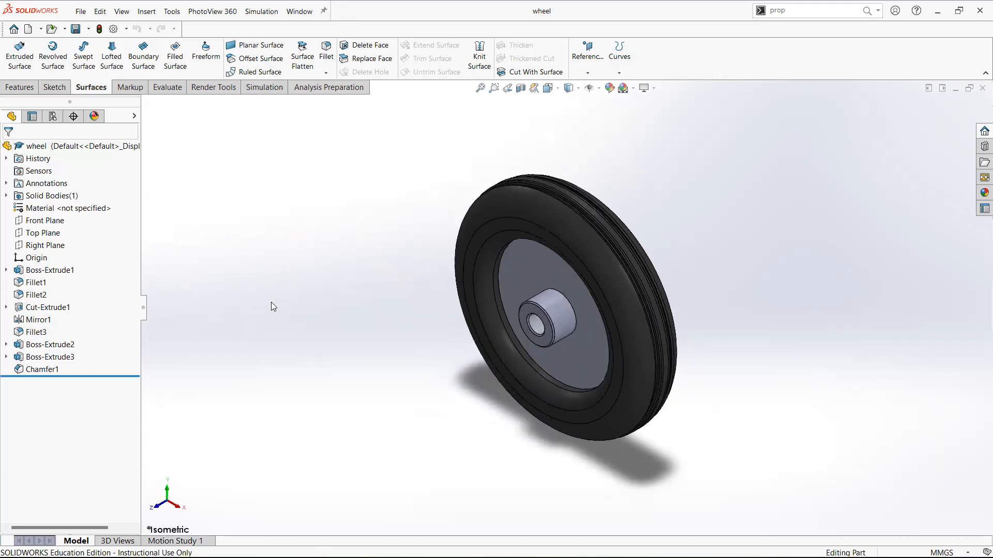